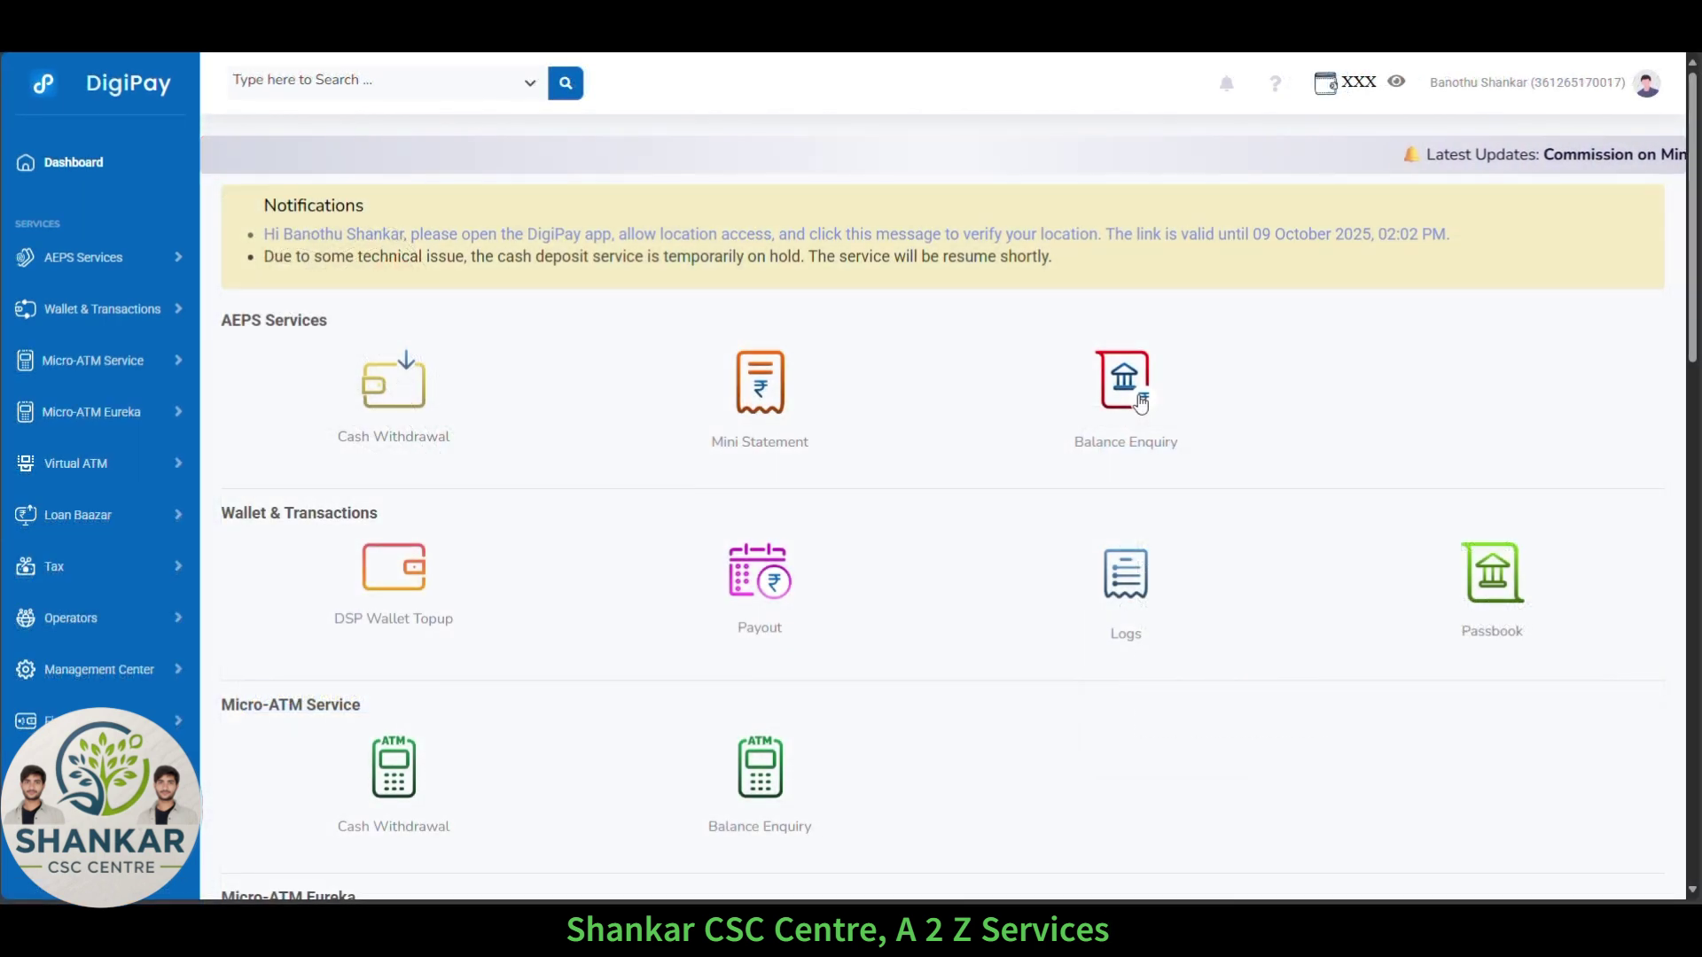
Go to the Dashboard to reach the biometric agent authentication page.
left_click(1141, 403)
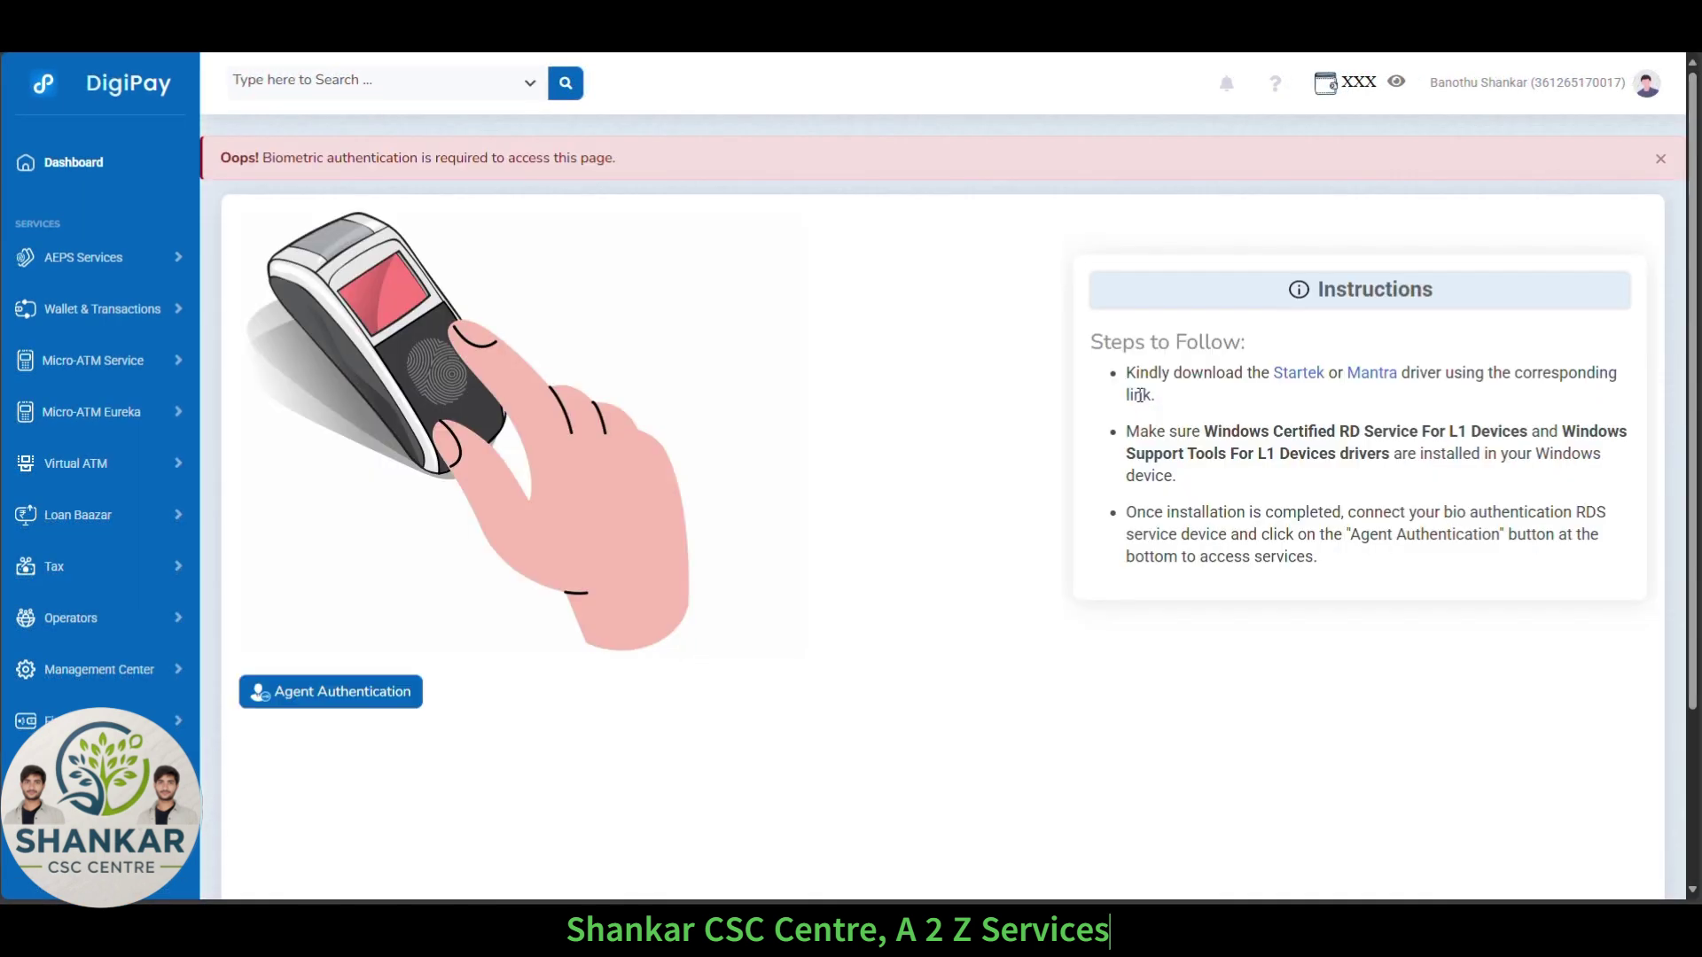
Authenticate the agent by fingerprint, then return to the services dashboard.
left_click(300, 698)
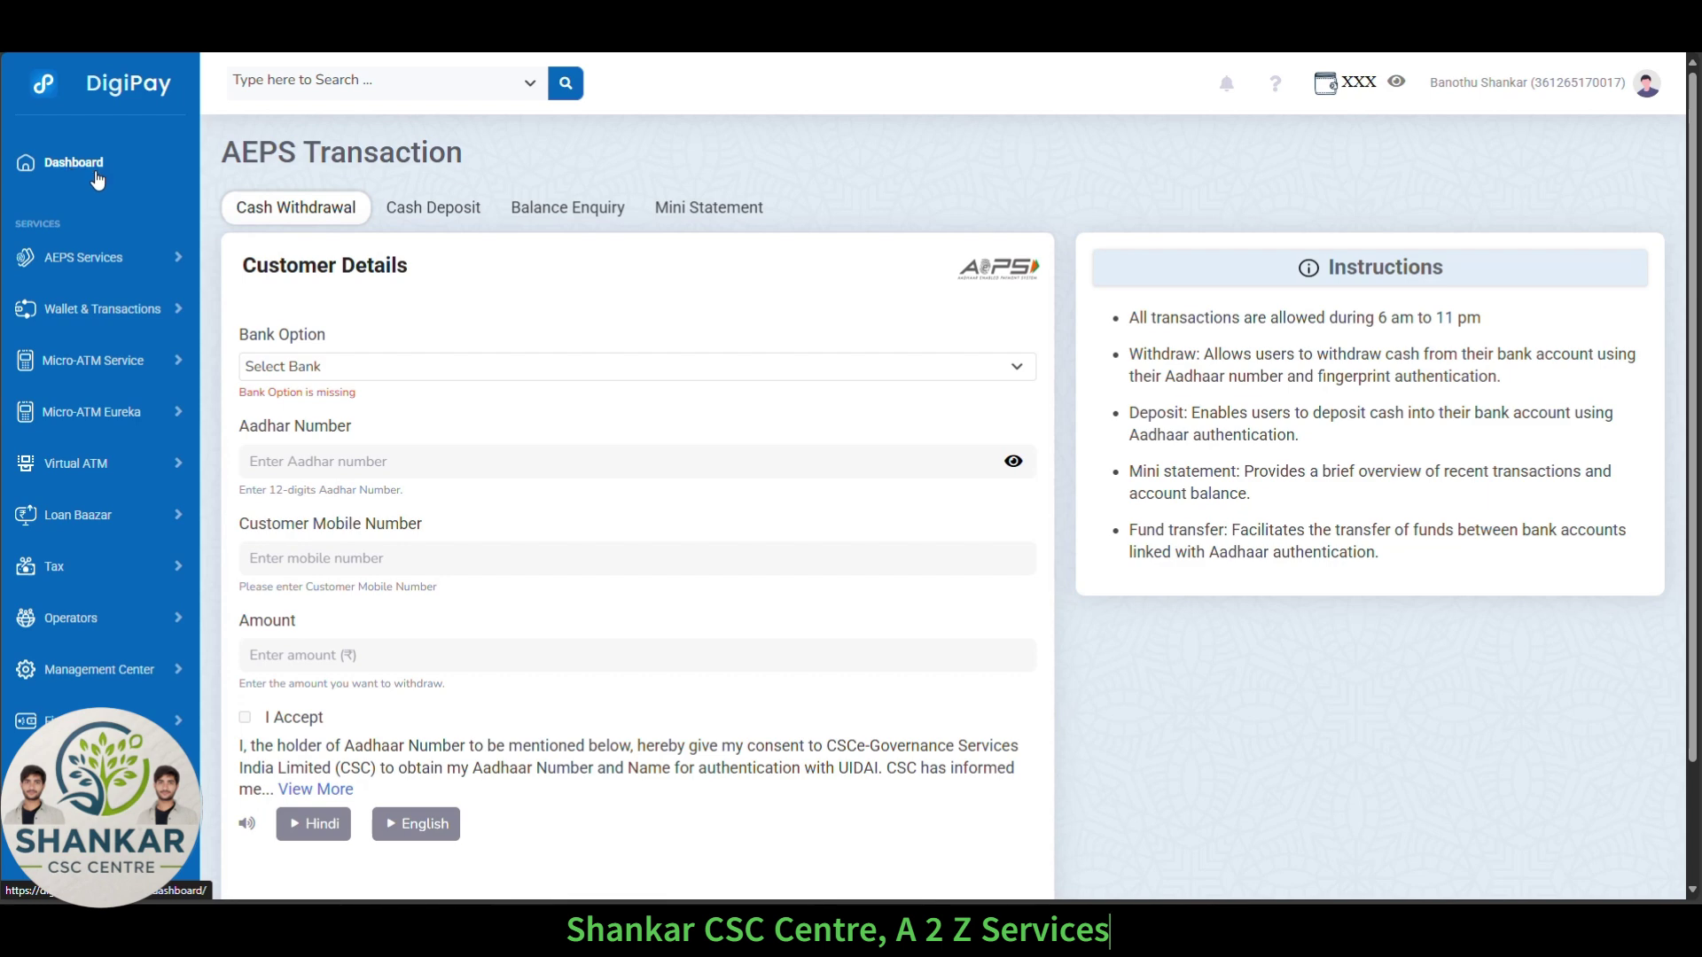
left_click(560, 212)
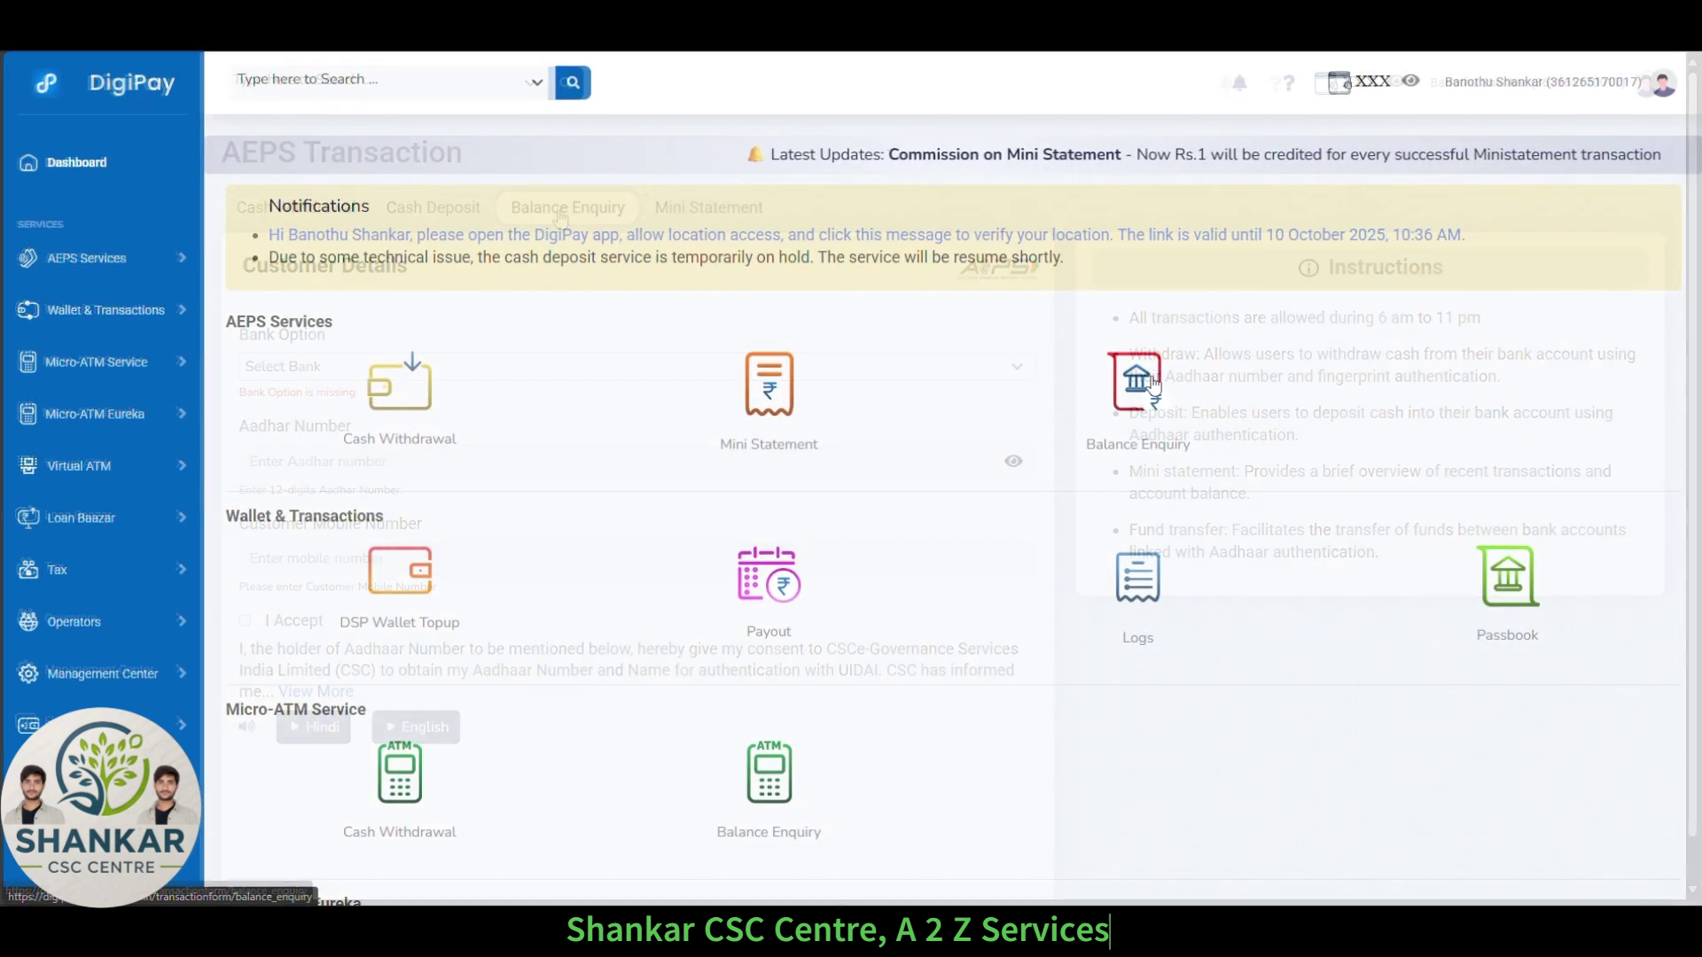
Open AEPS Balance Enquiry and select India Post Payment Bank as the bank.
left_click(1152, 383)
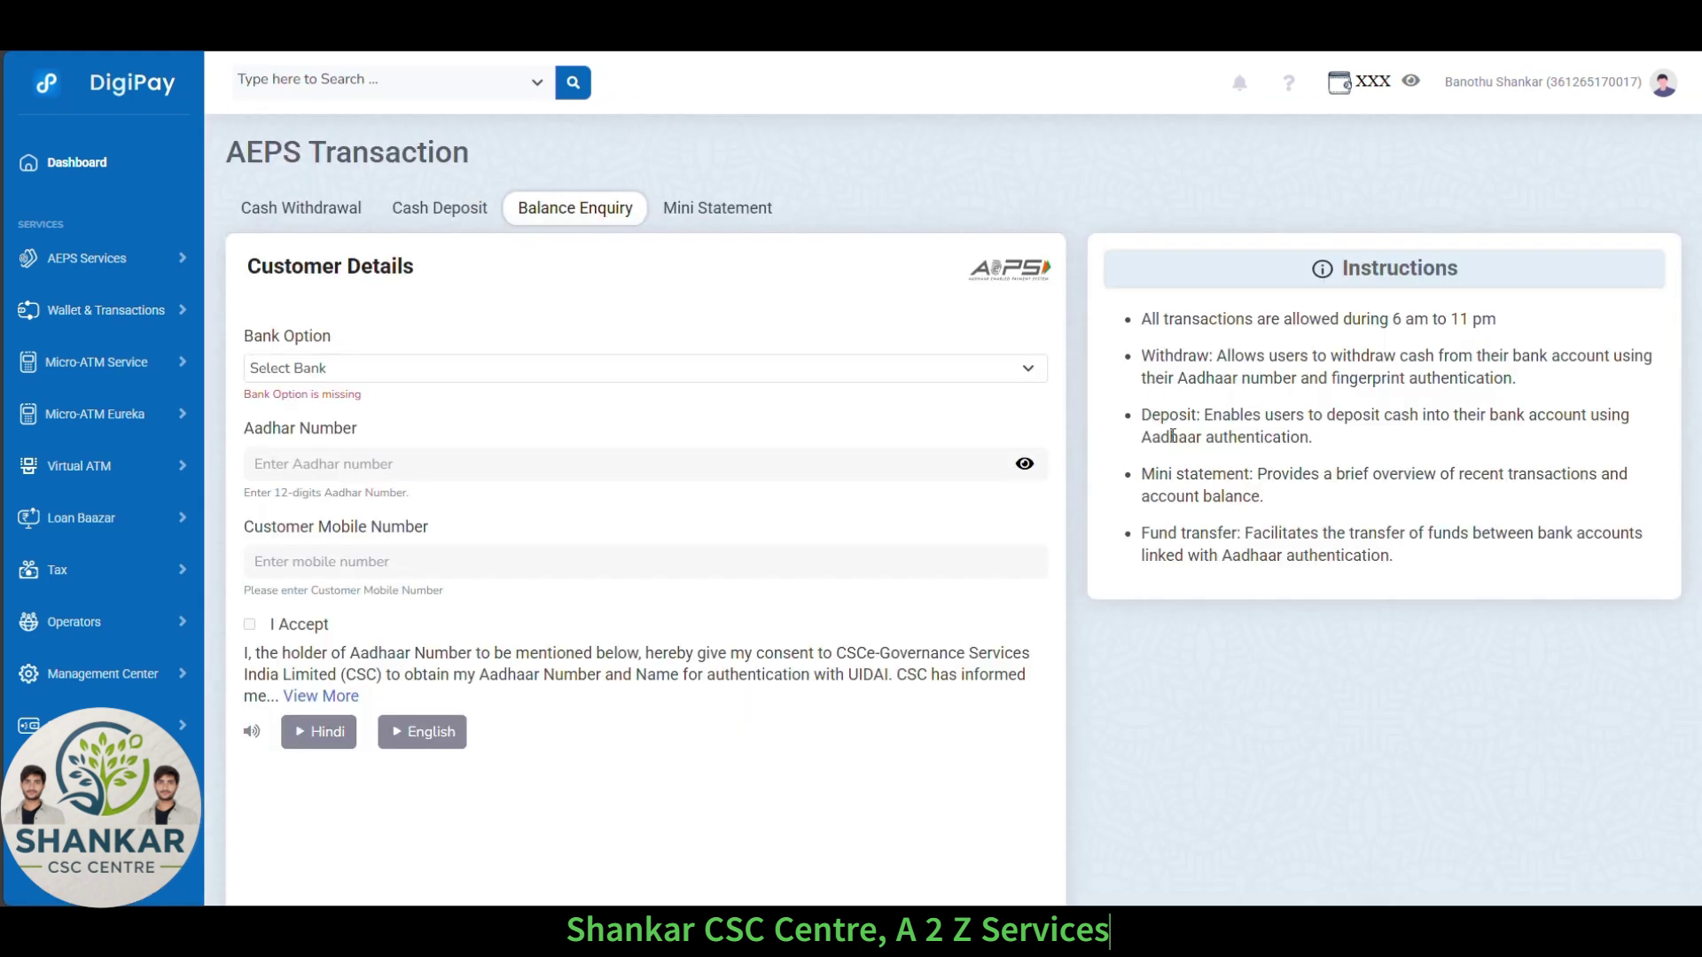
left_click(354, 379)
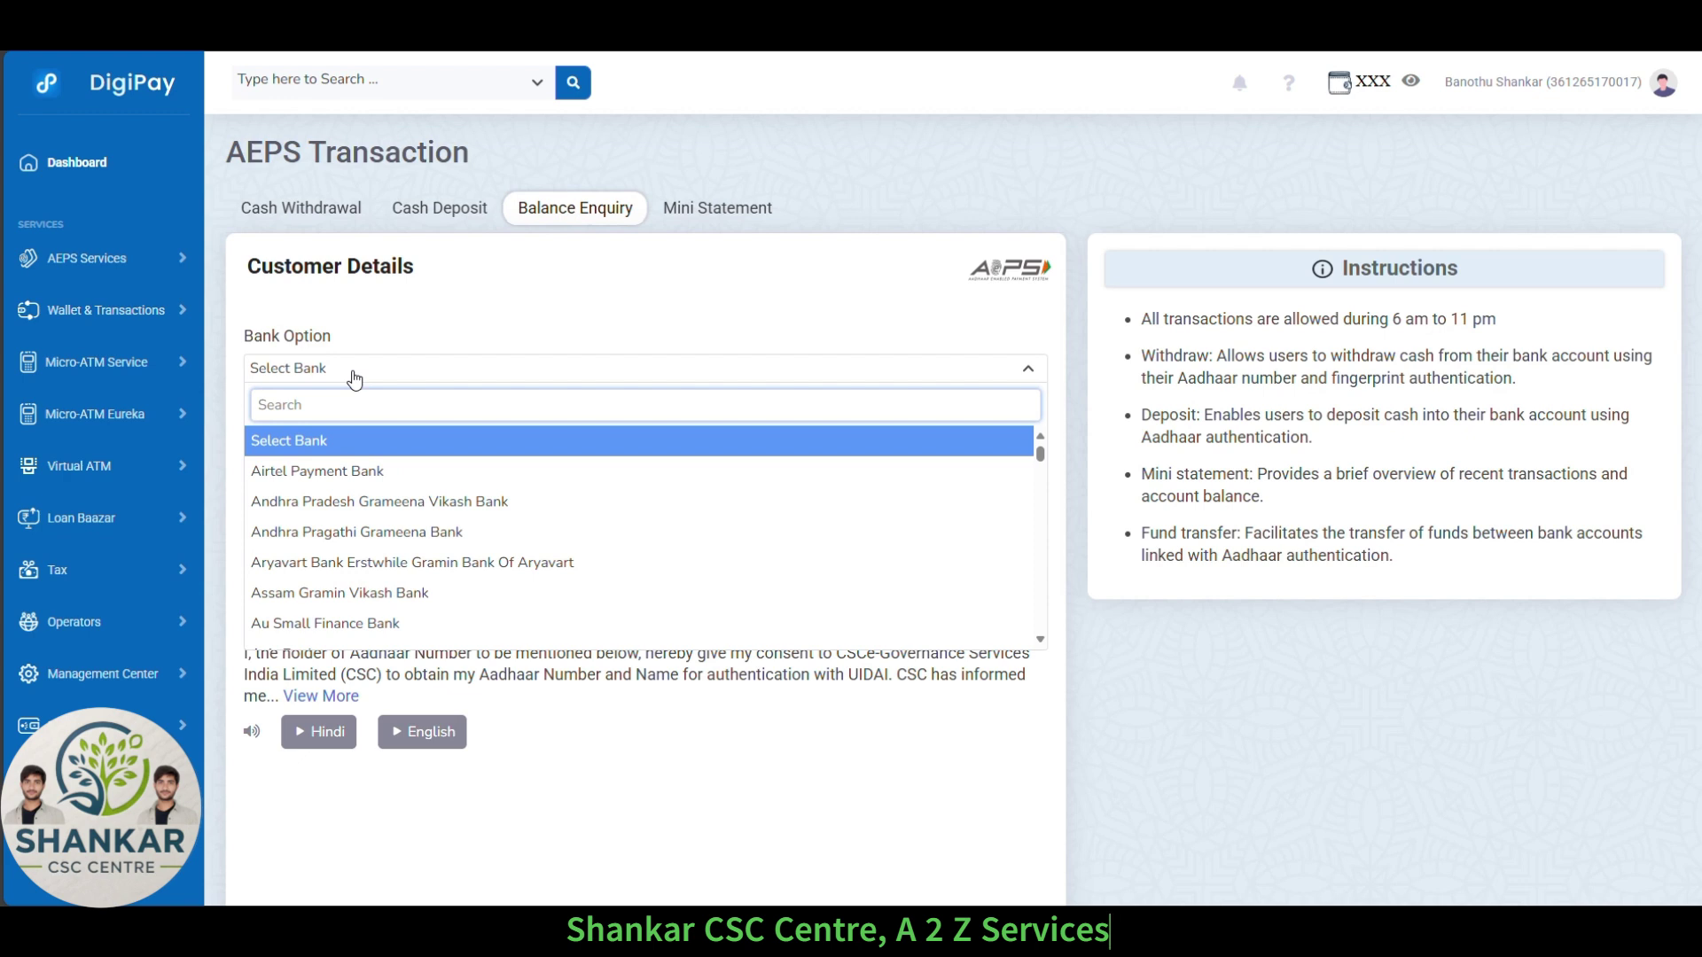
type("post")
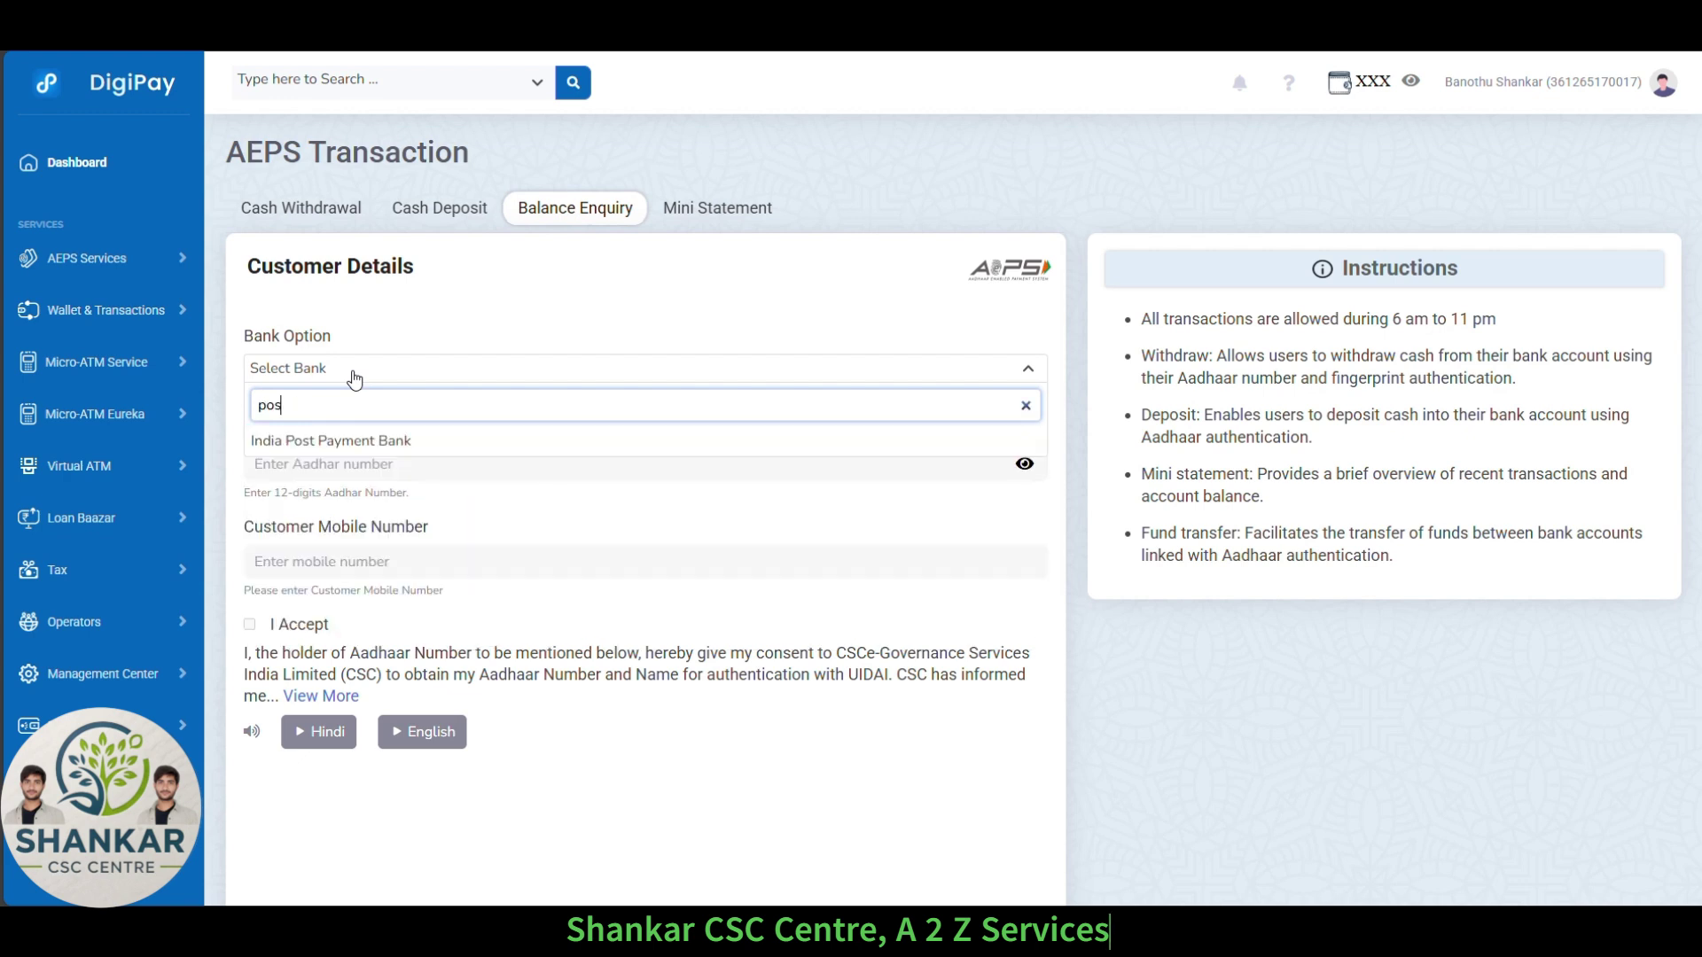
left_click(341, 441)
Enter the customer's Aadhaar number and saved mobile number, and accept the consent.
type("XXXX")
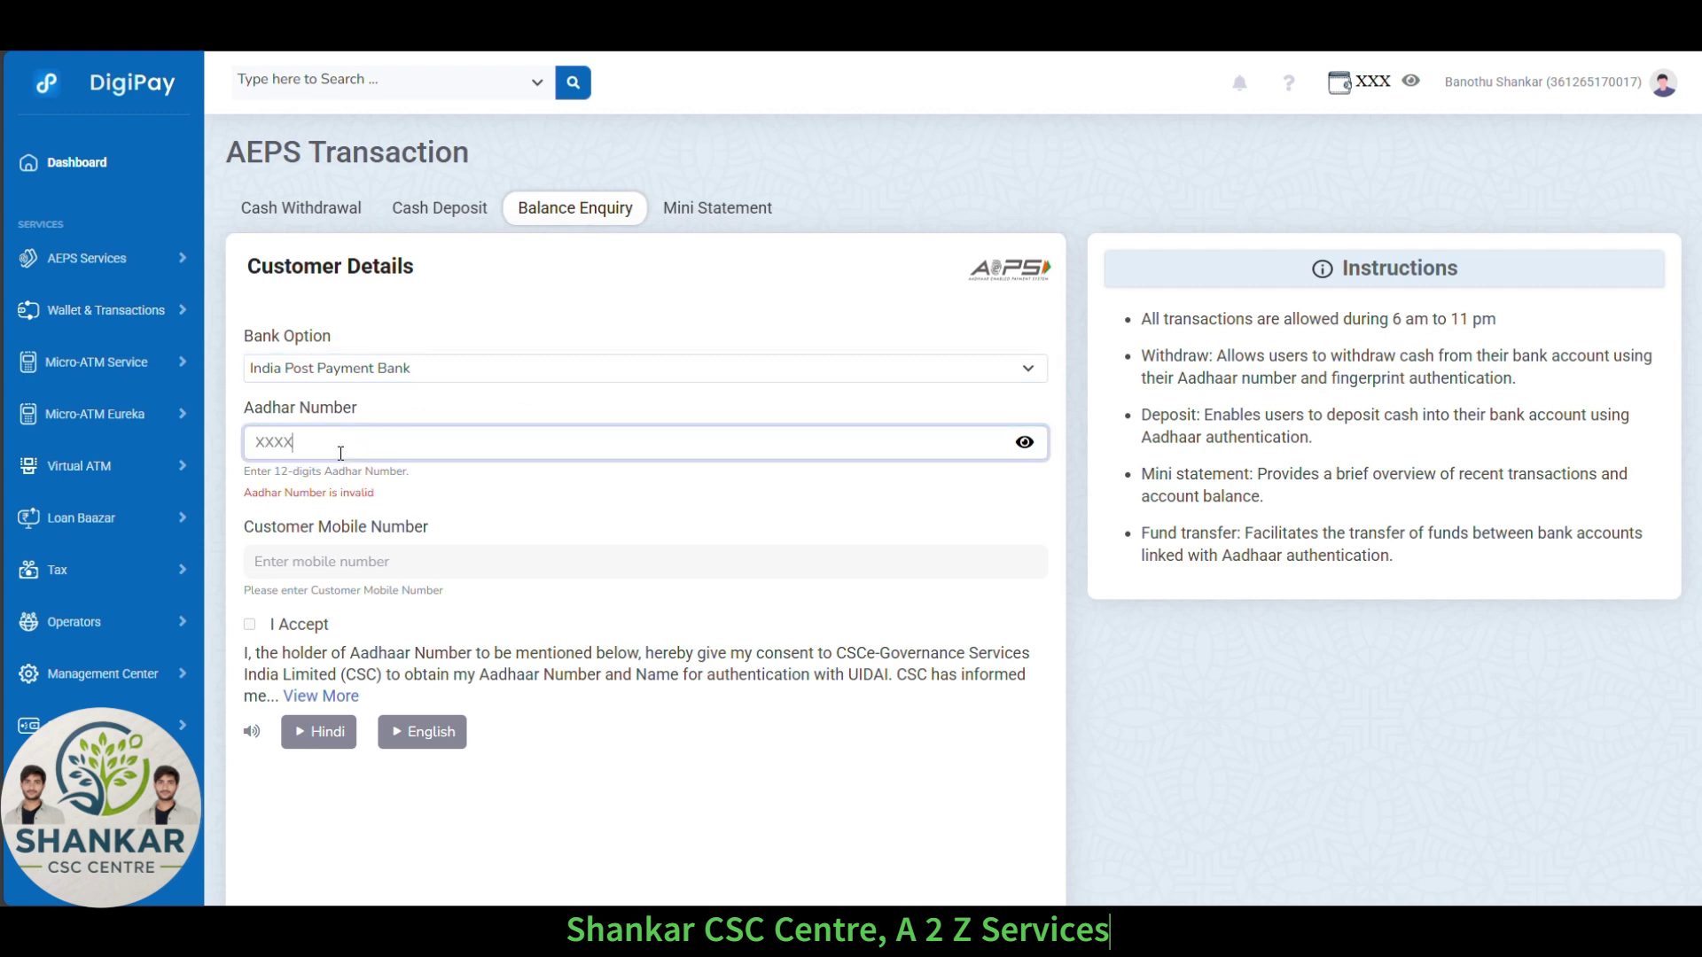
type("-XXXX-3570")
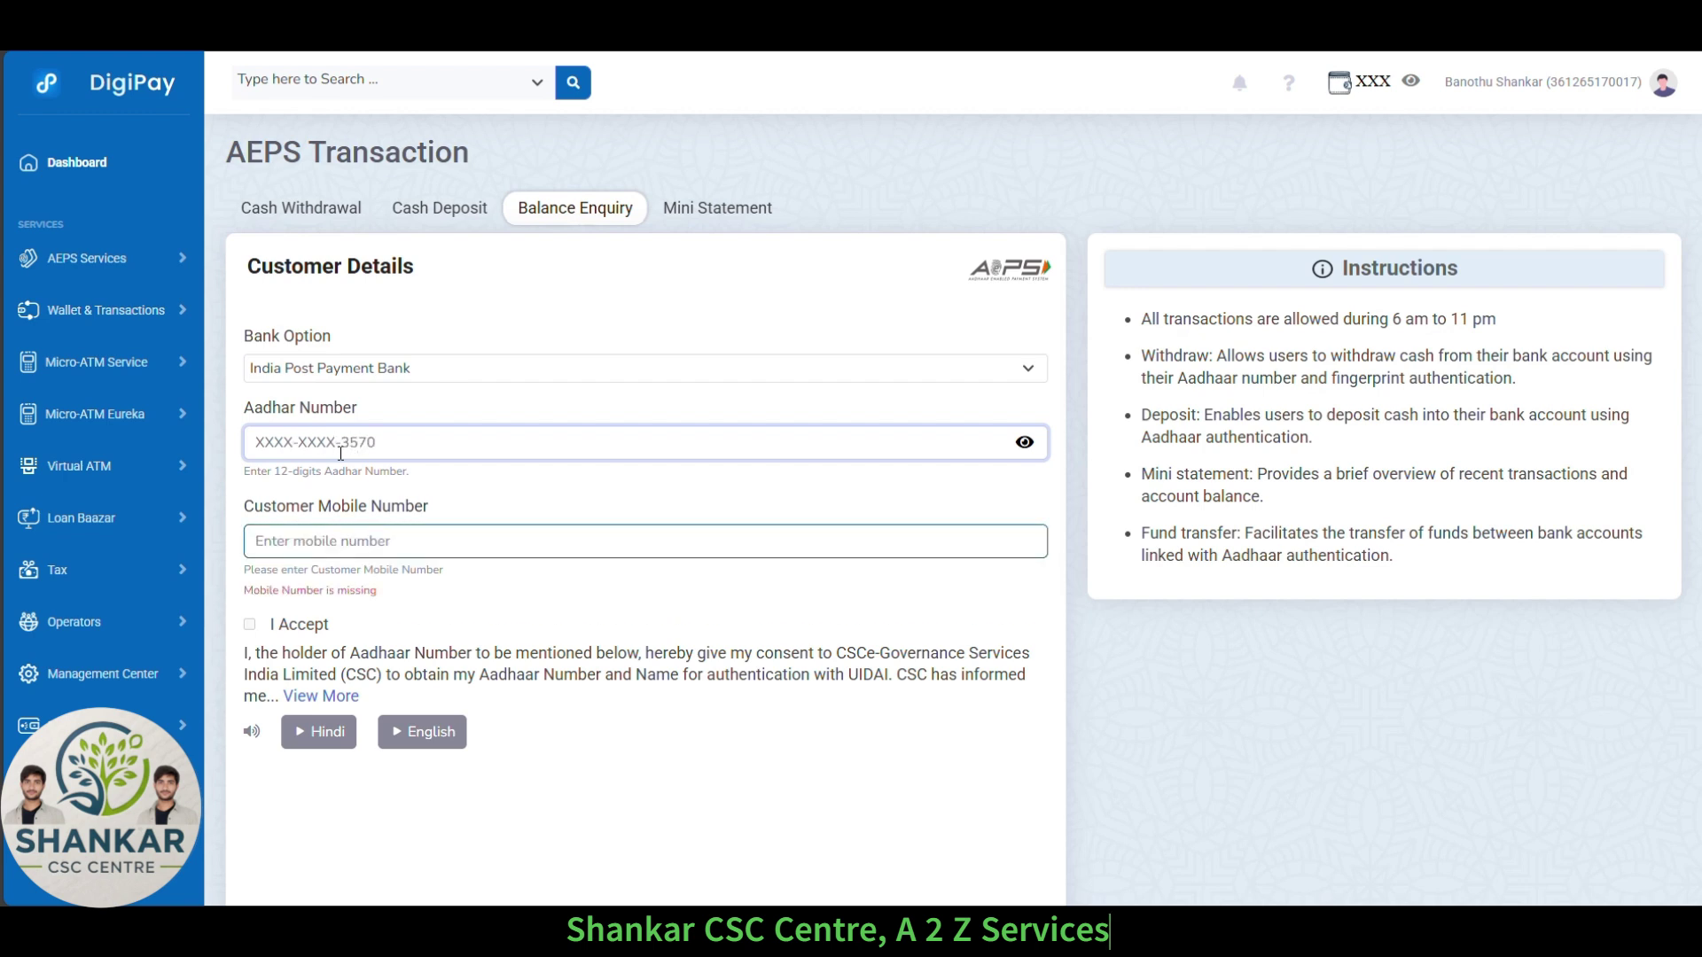
left_click(335, 532)
left_click(325, 608)
left_click(317, 661)
Complete the customer's fingerprint scan for the receipt, then focus the new tab's address bar.
left_click(361, 769)
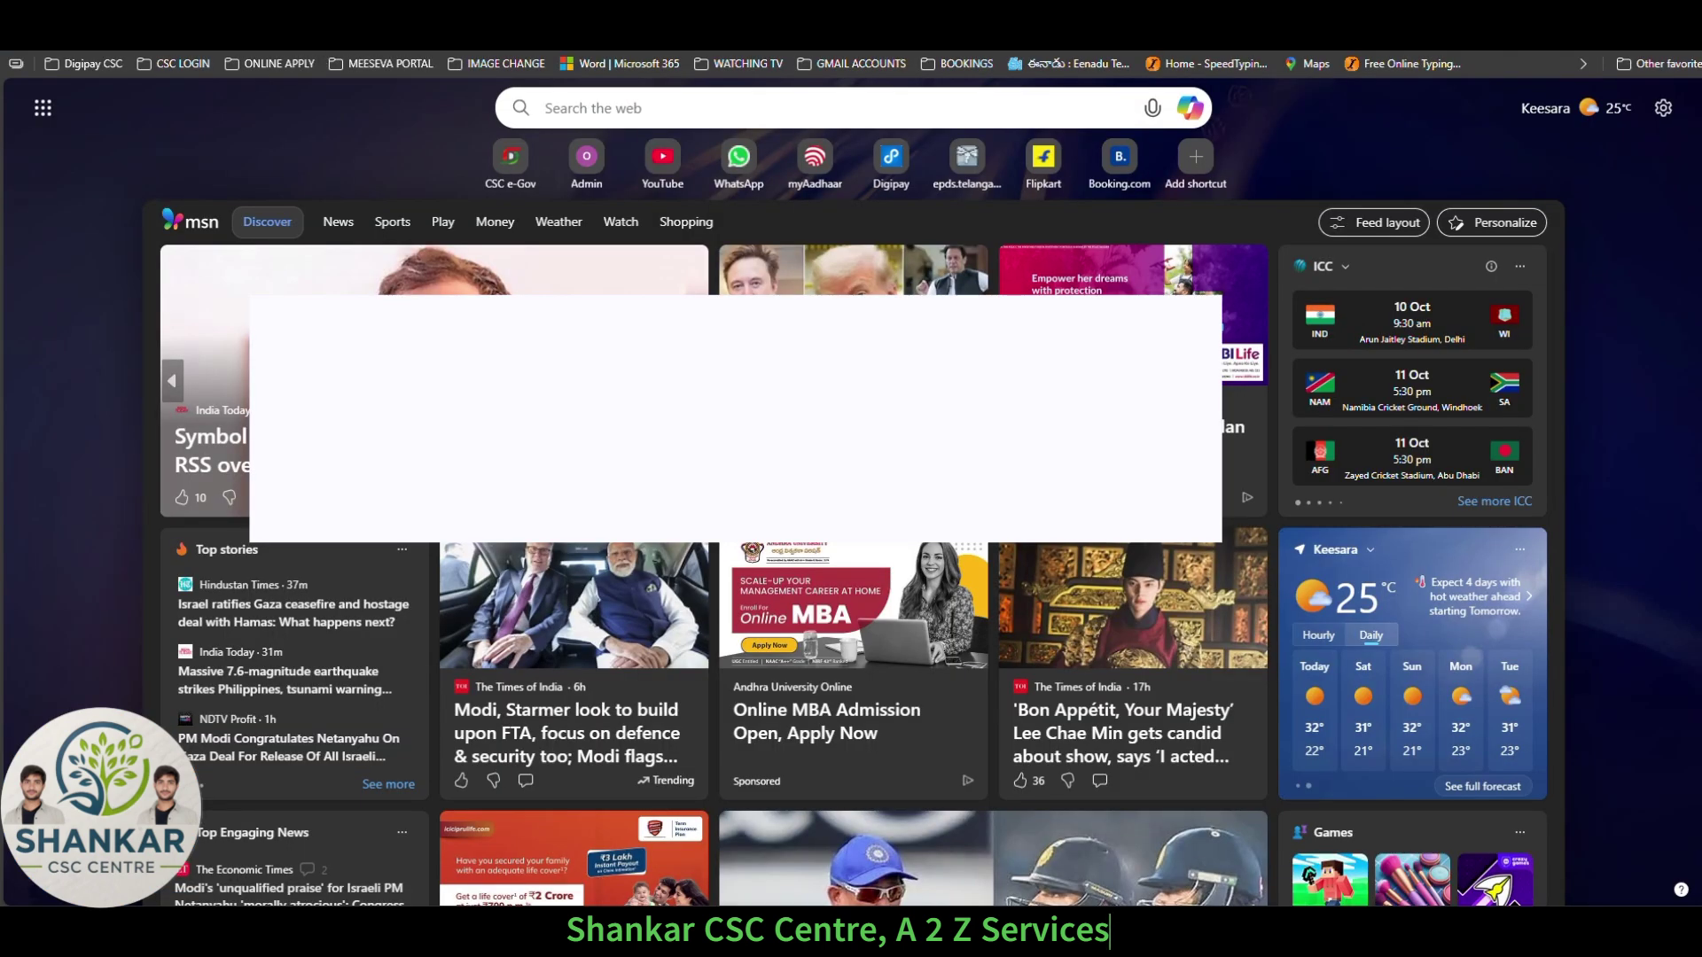
left_click(673, 33)
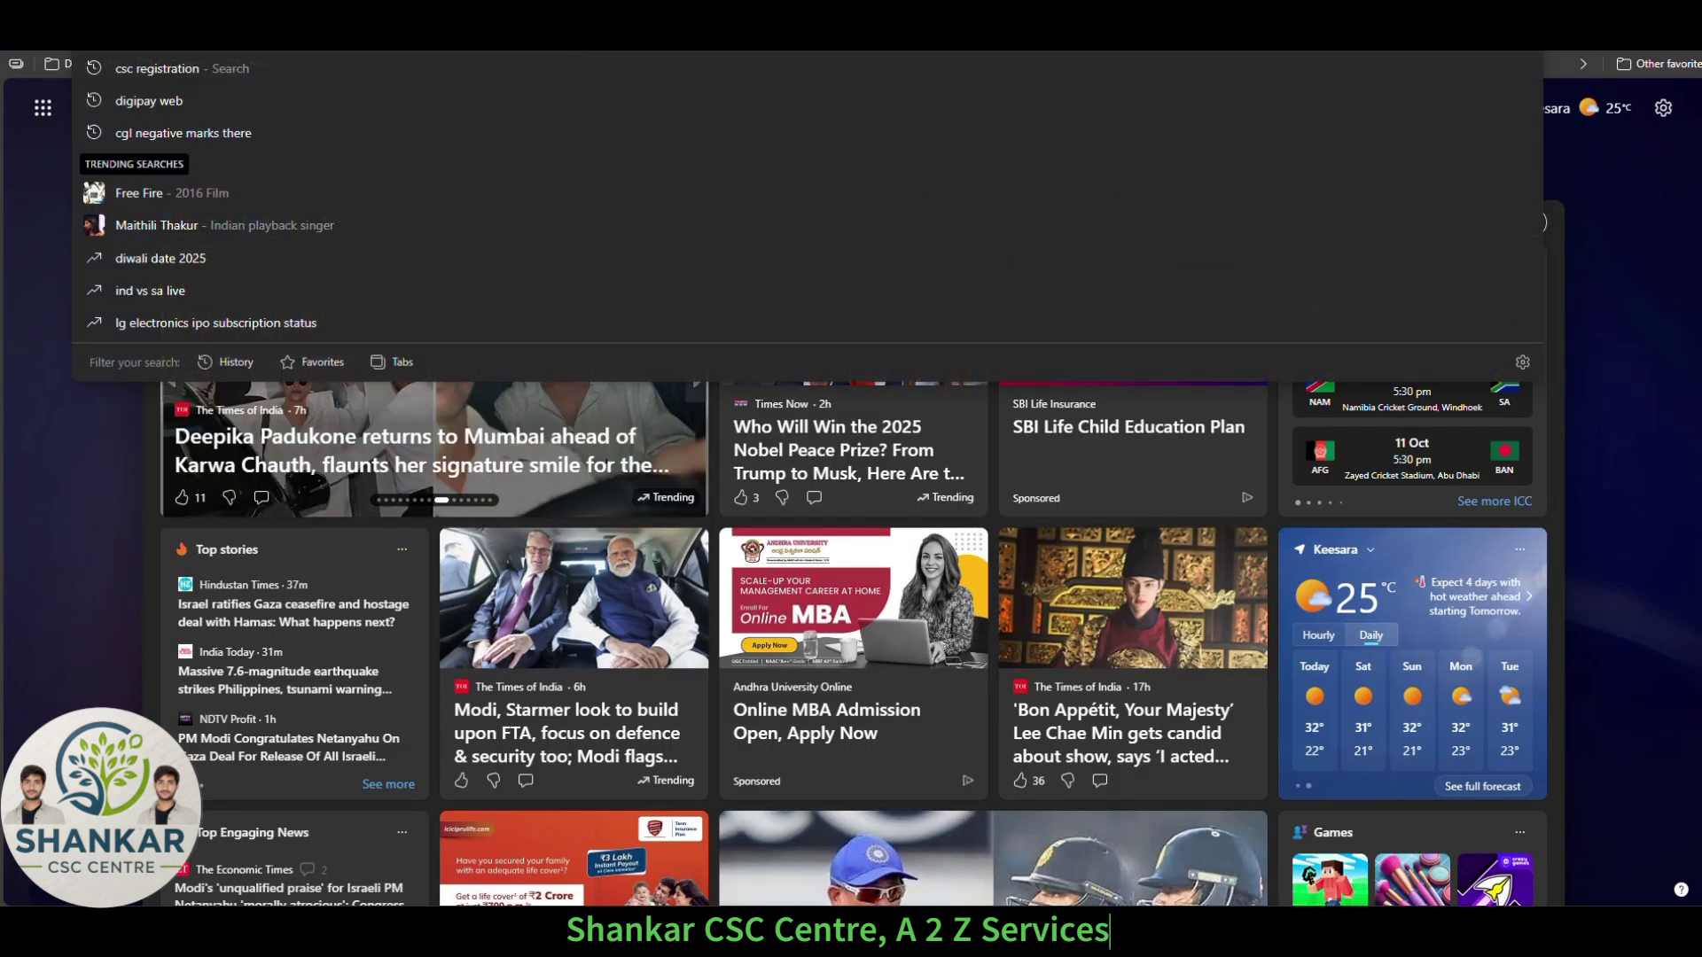
Search 'csc registration', open the CSC e-Gov site and dismiss its VLE notice.
left_click(140, 68)
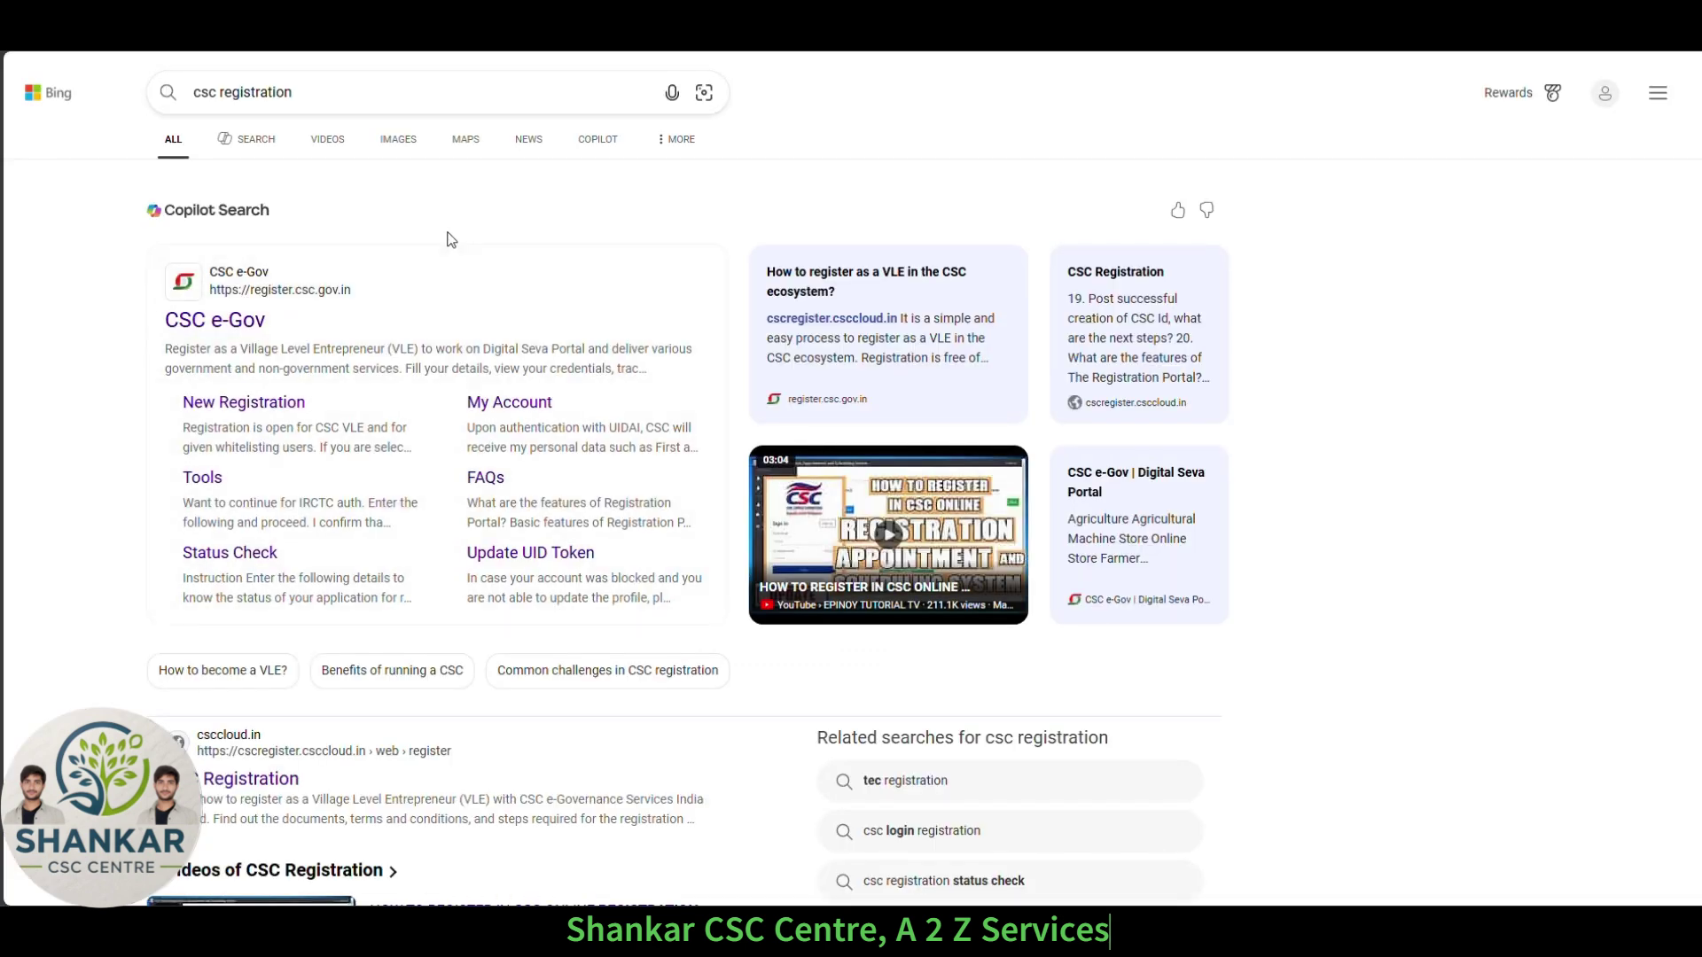
left_click(233, 321)
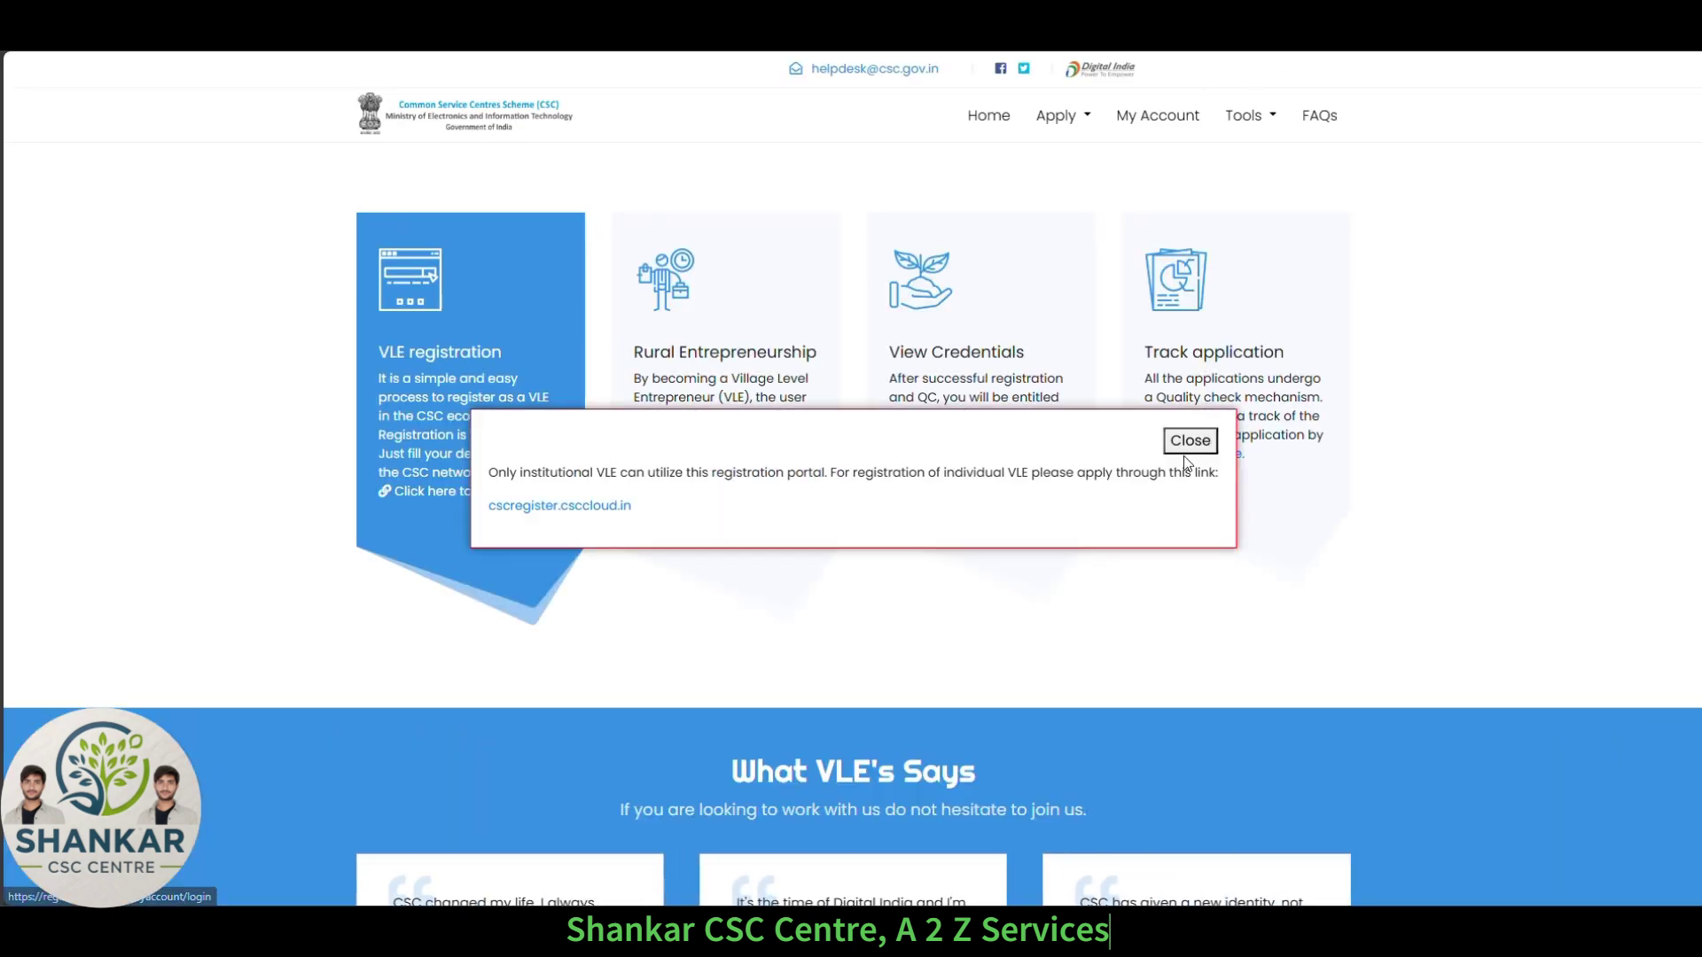
left_click(1185, 442)
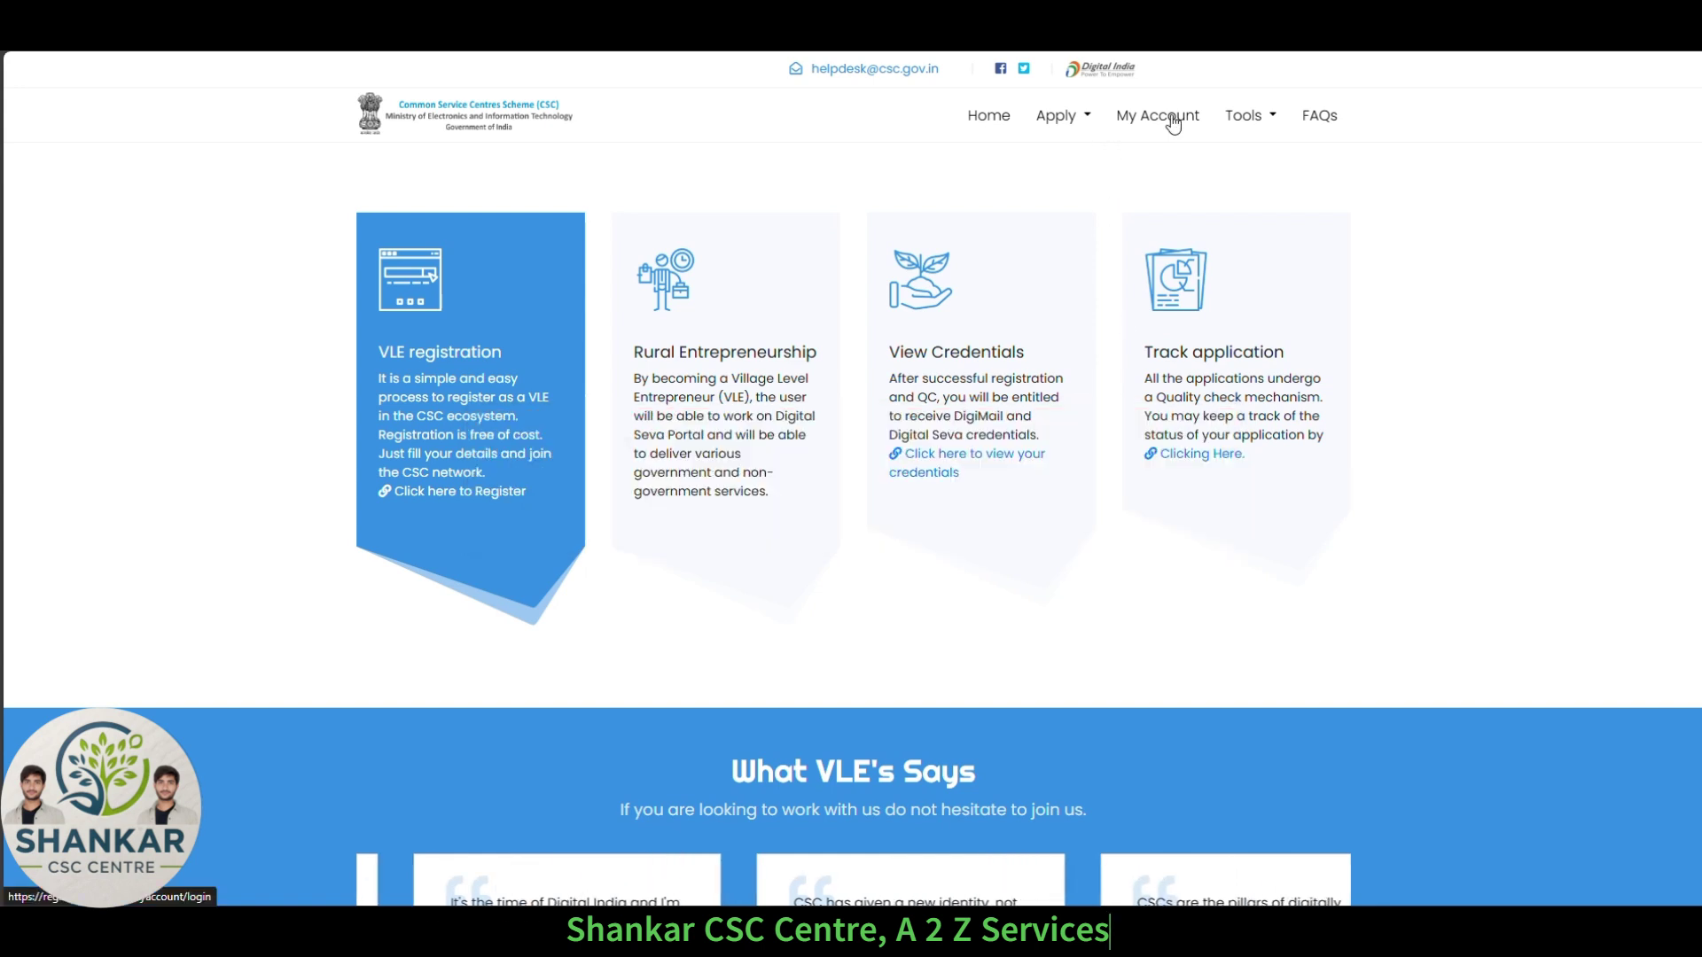
Log in via My Account with the saved CSC ID, FINGERPRINT modality, captcha and consent.
left_click(1162, 119)
left_click(1018, 355)
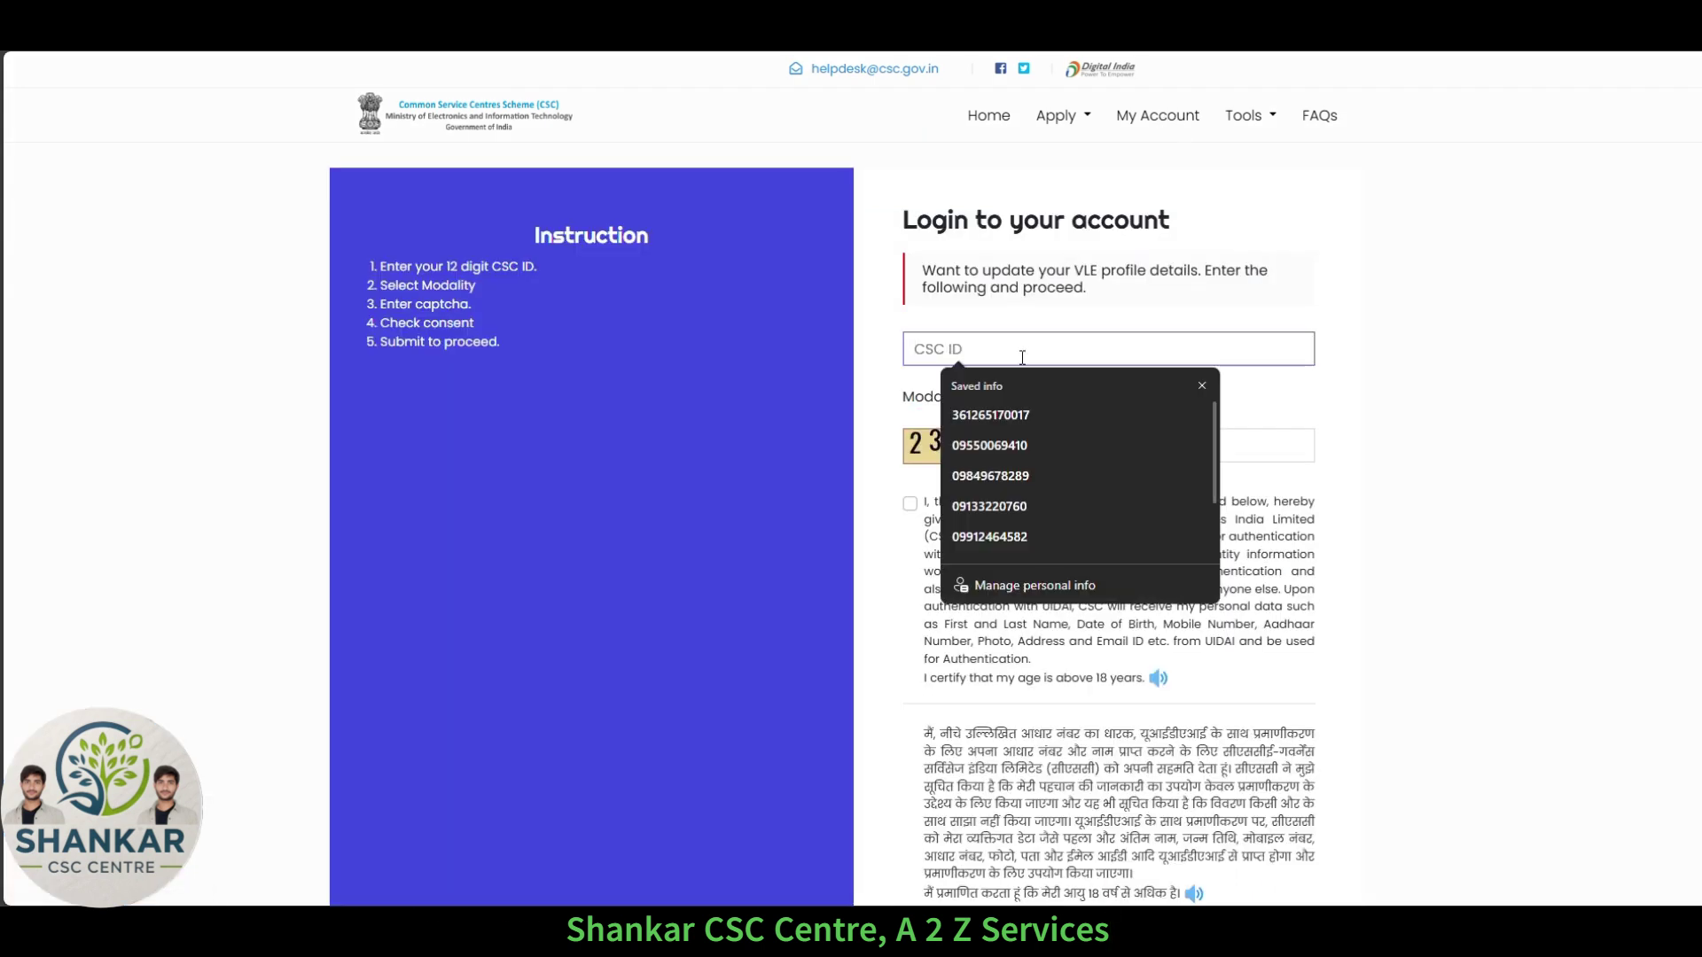
left_click(1015, 434)
left_click(1019, 391)
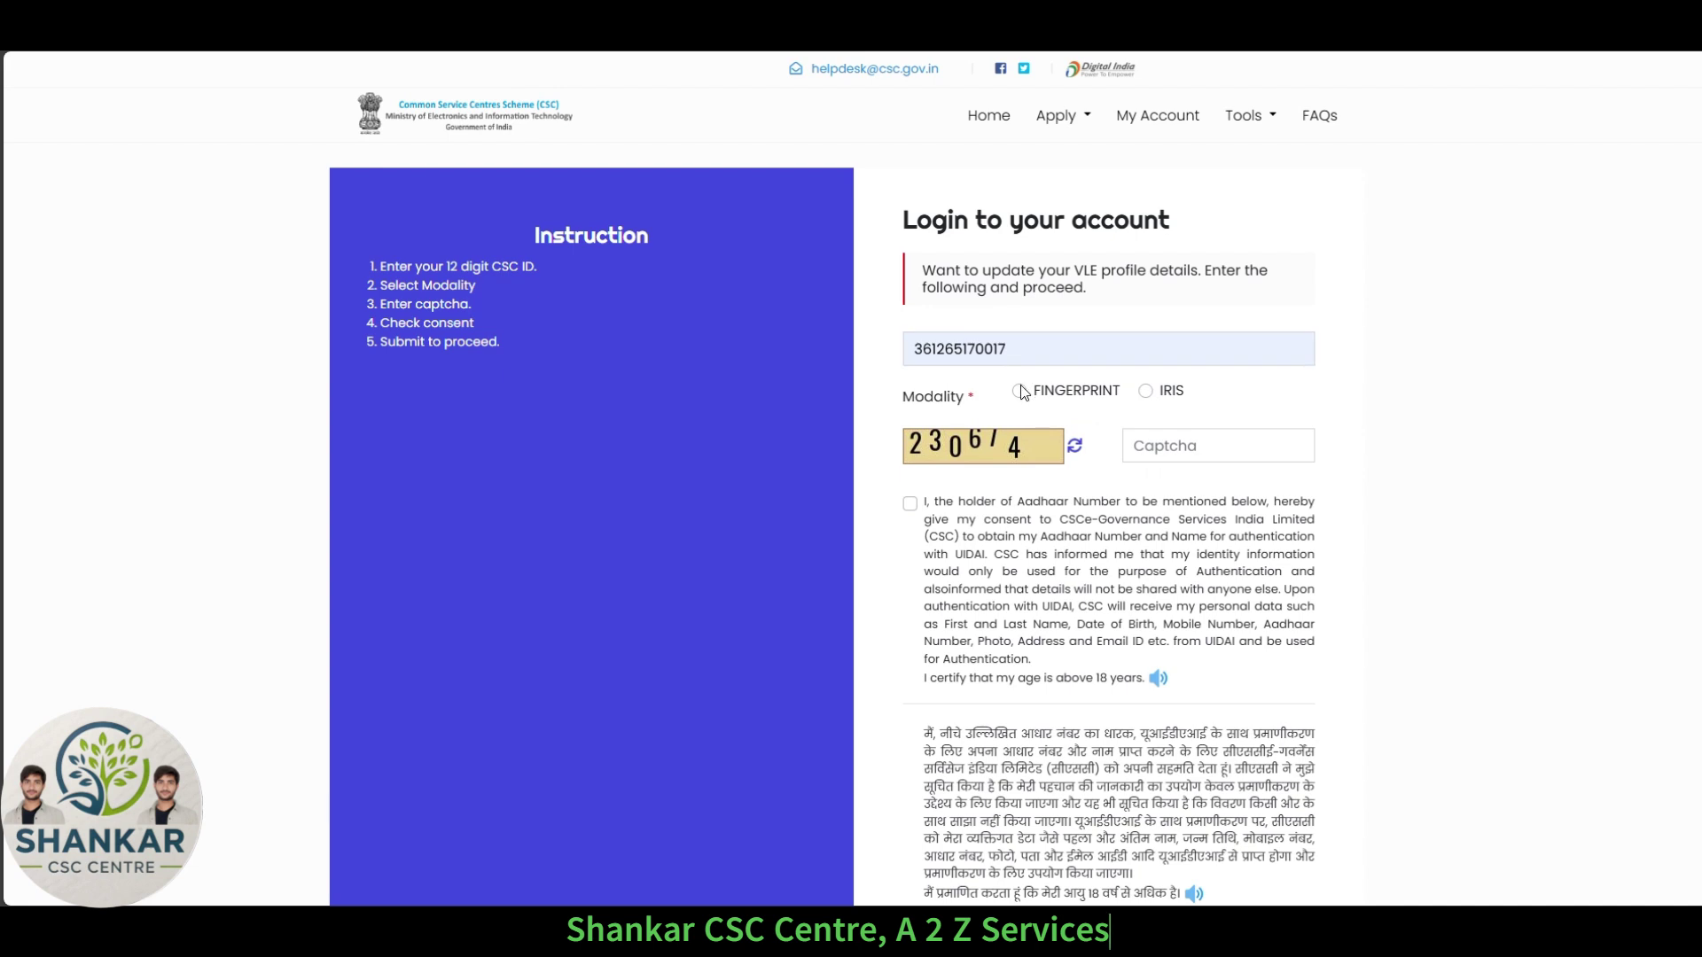
left_click(1214, 460)
type("2306")
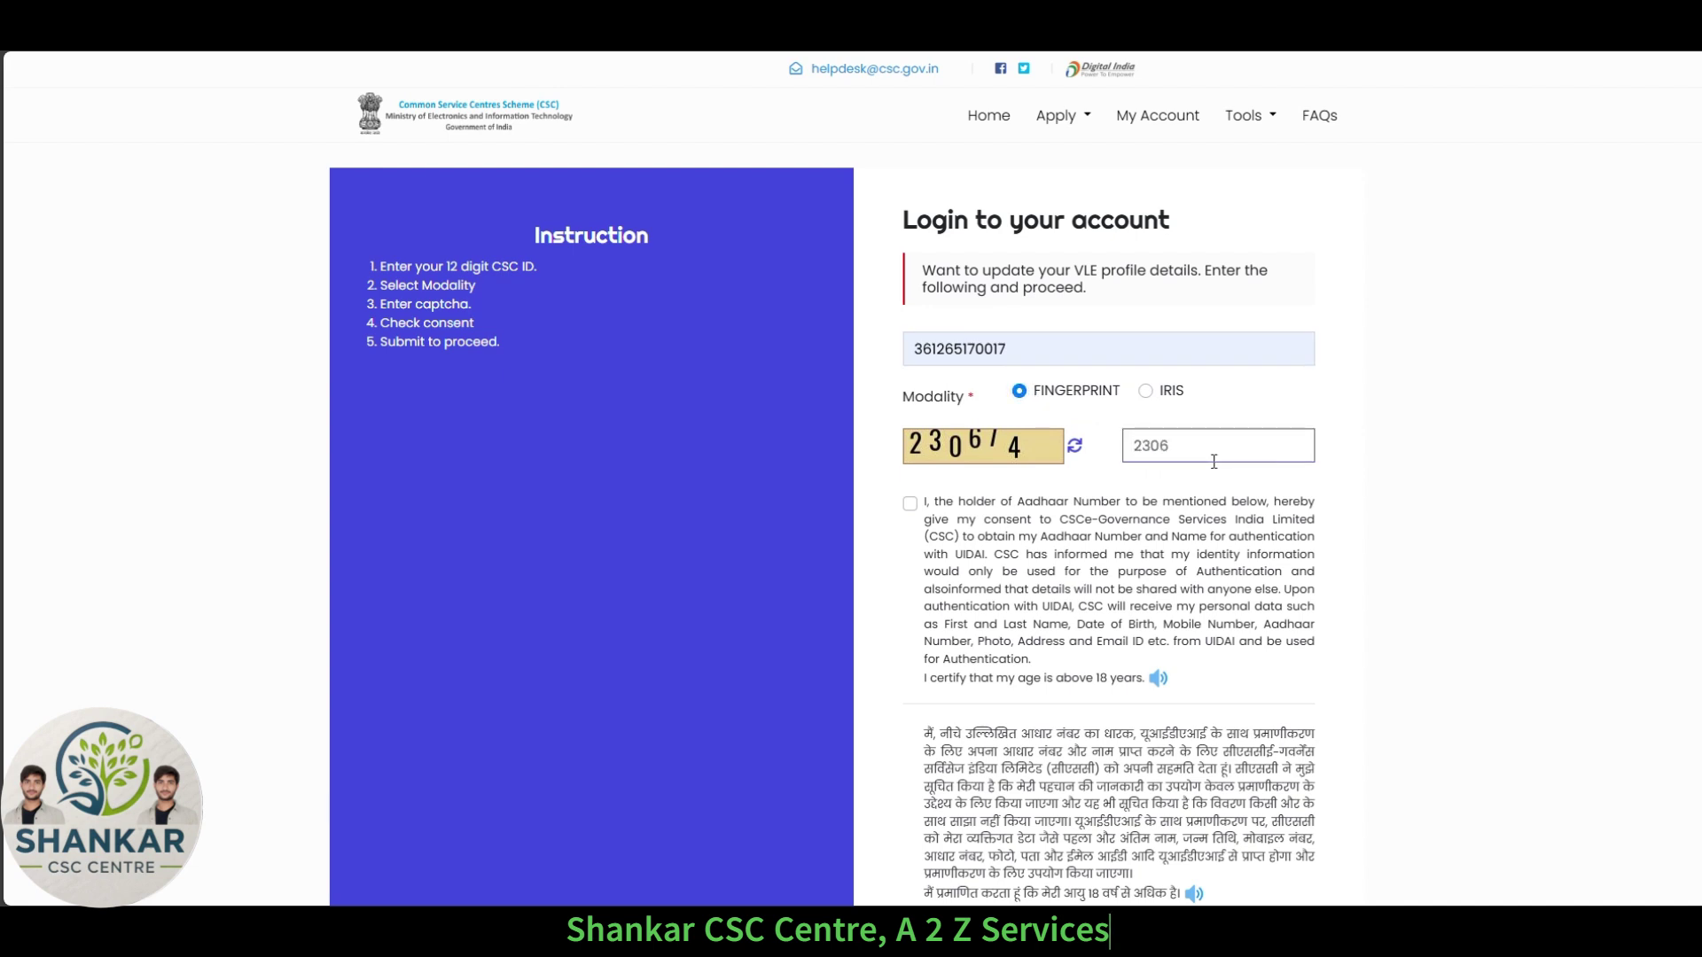
type("74")
left_click(910, 503)
scroll(1062, 577, "down", 3)
left_click(1103, 642)
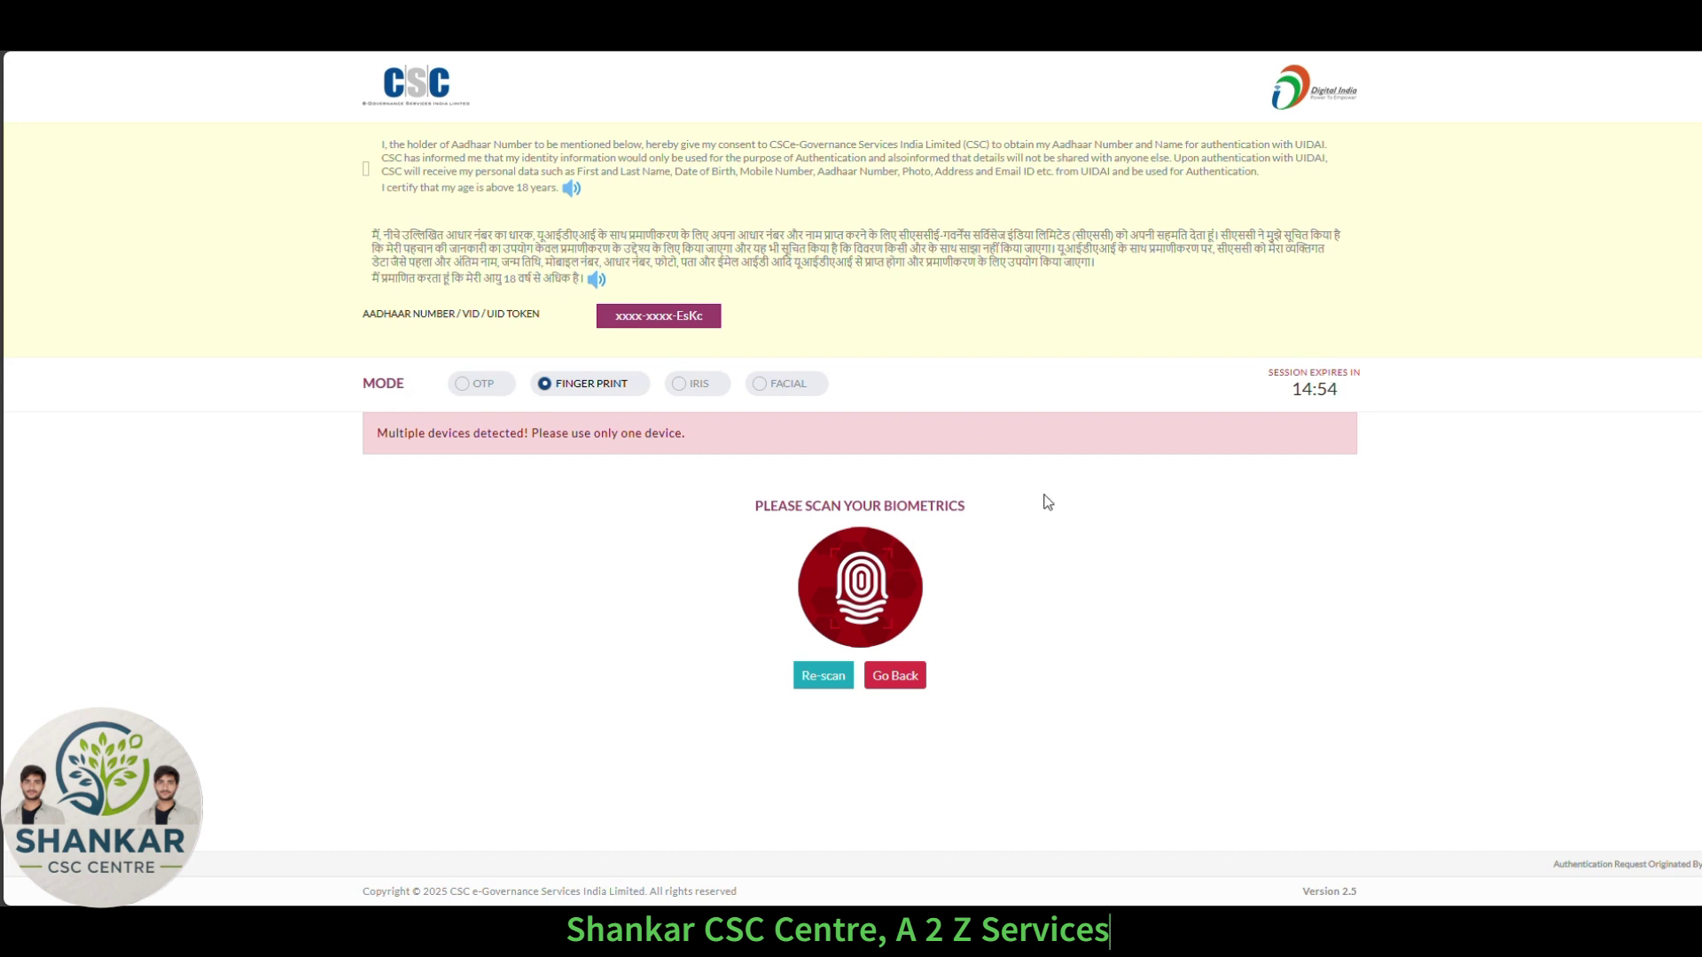
Re-scan for the fingerprint device, tick consent and start the fingerprint capture.
left_click(892, 681)
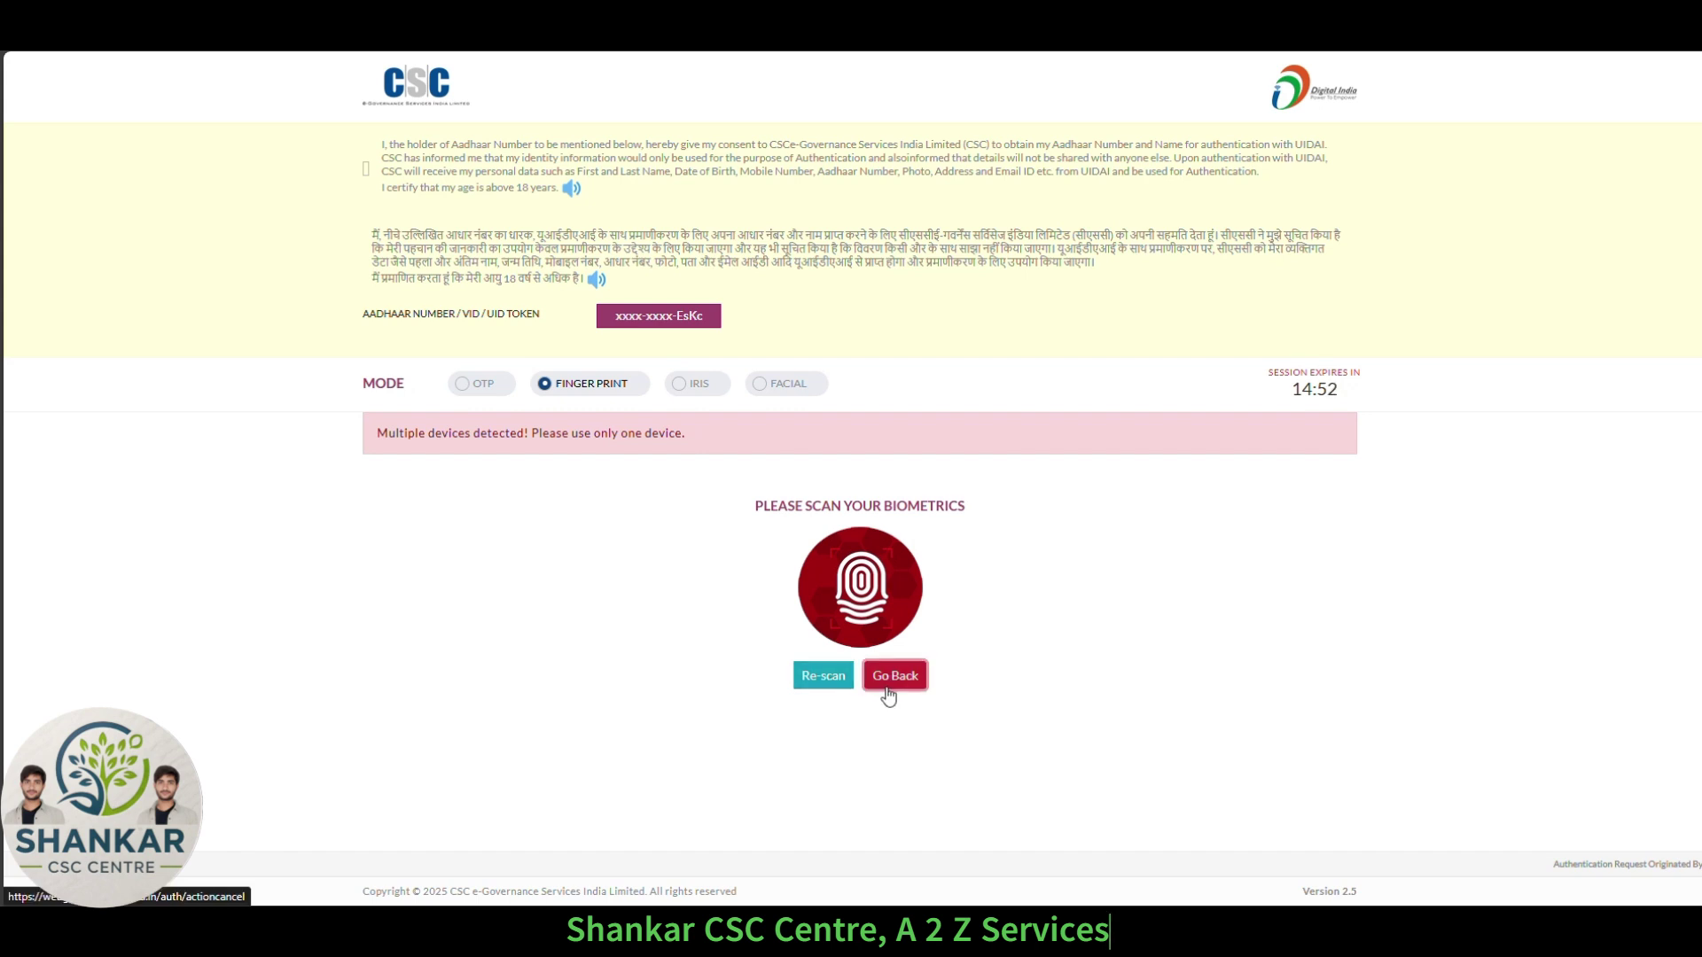
left_click(831, 681)
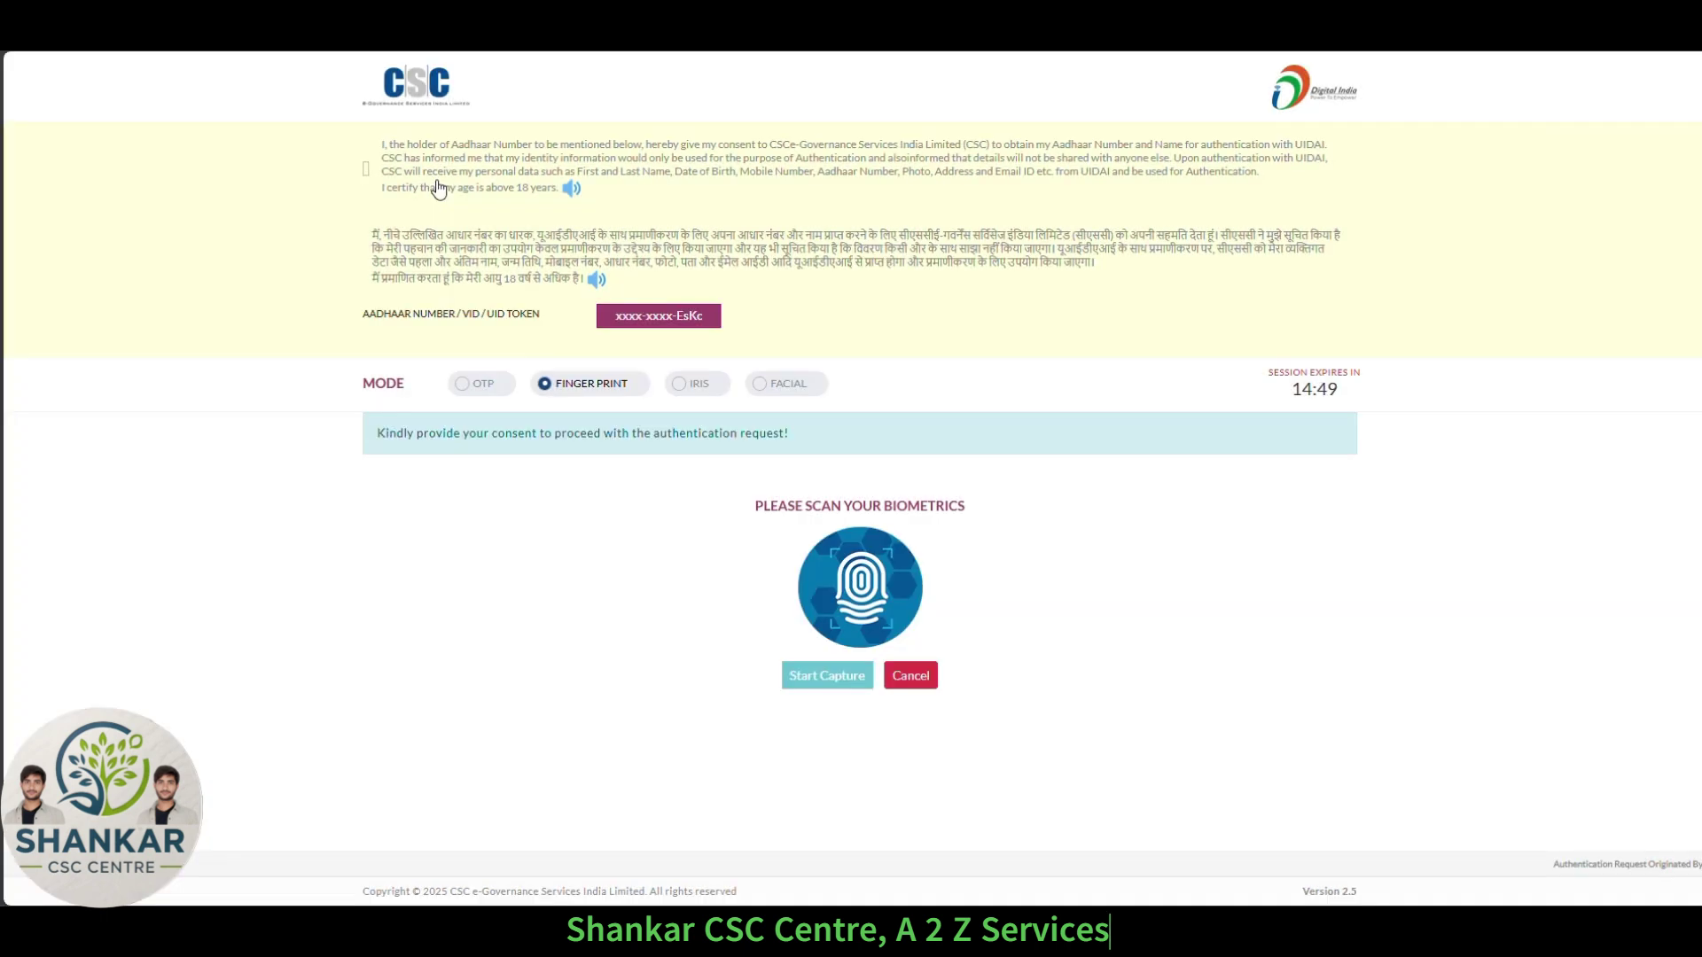
left_click(438, 189)
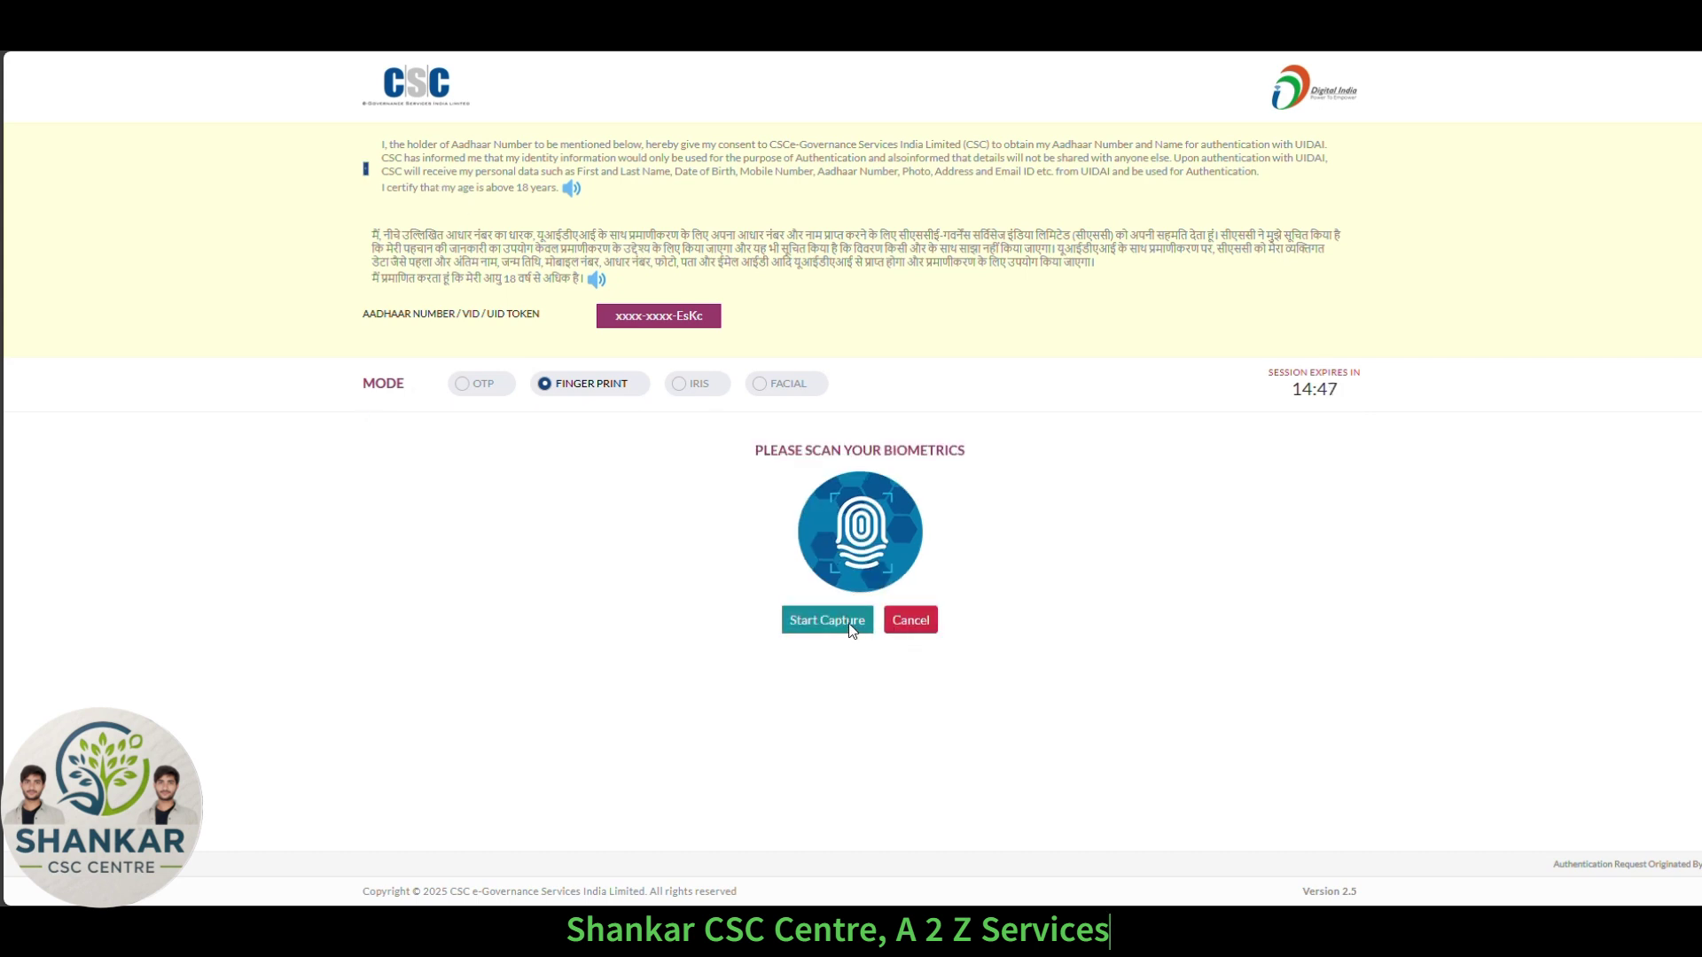
left_click(847, 621)
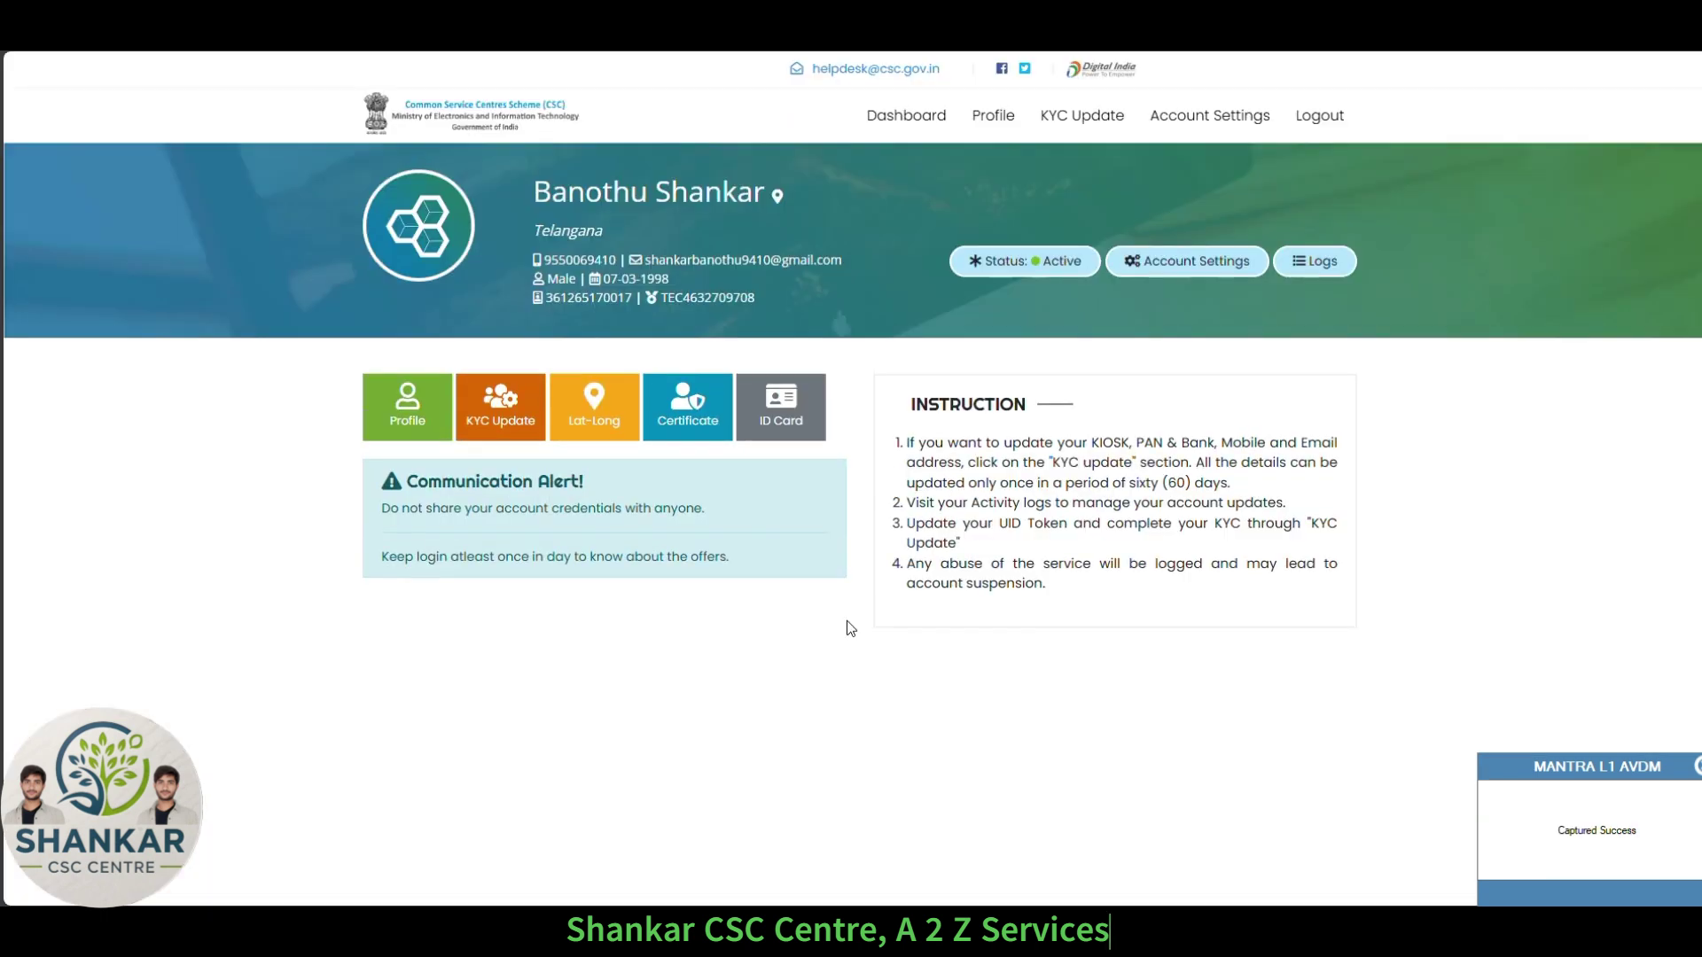
Open the Lat-Long page showing latitude 17.6595003 and longitude 78.7396759.
left_click(586, 423)
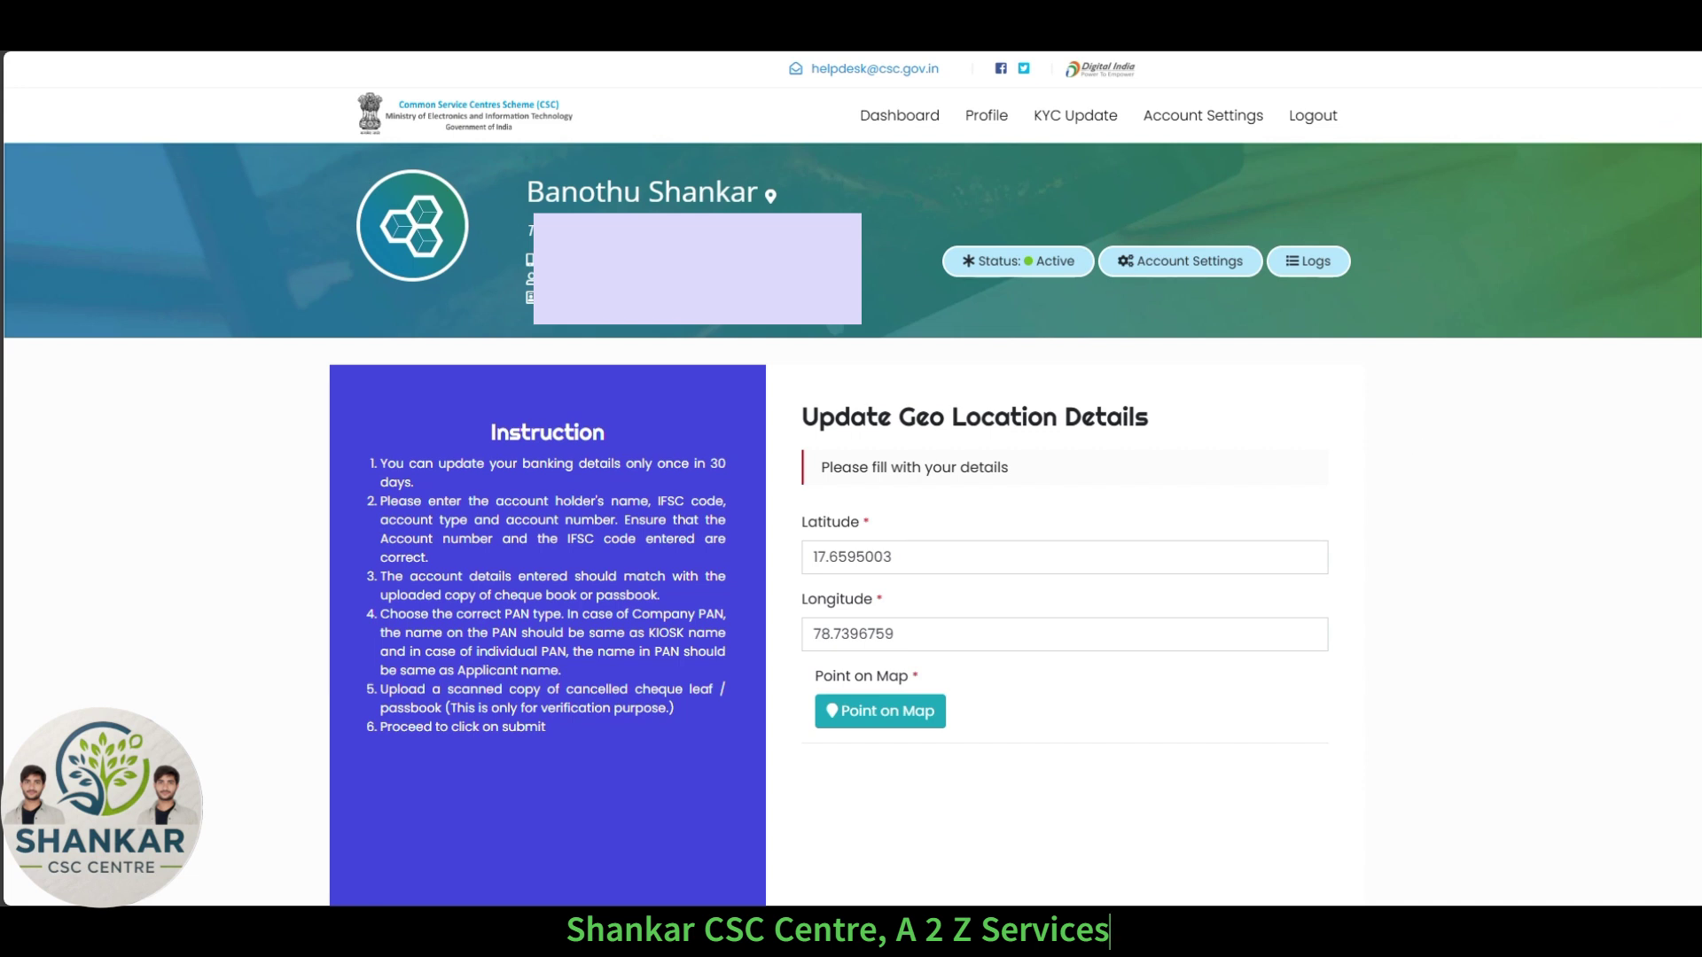
left_click(1663, 34)
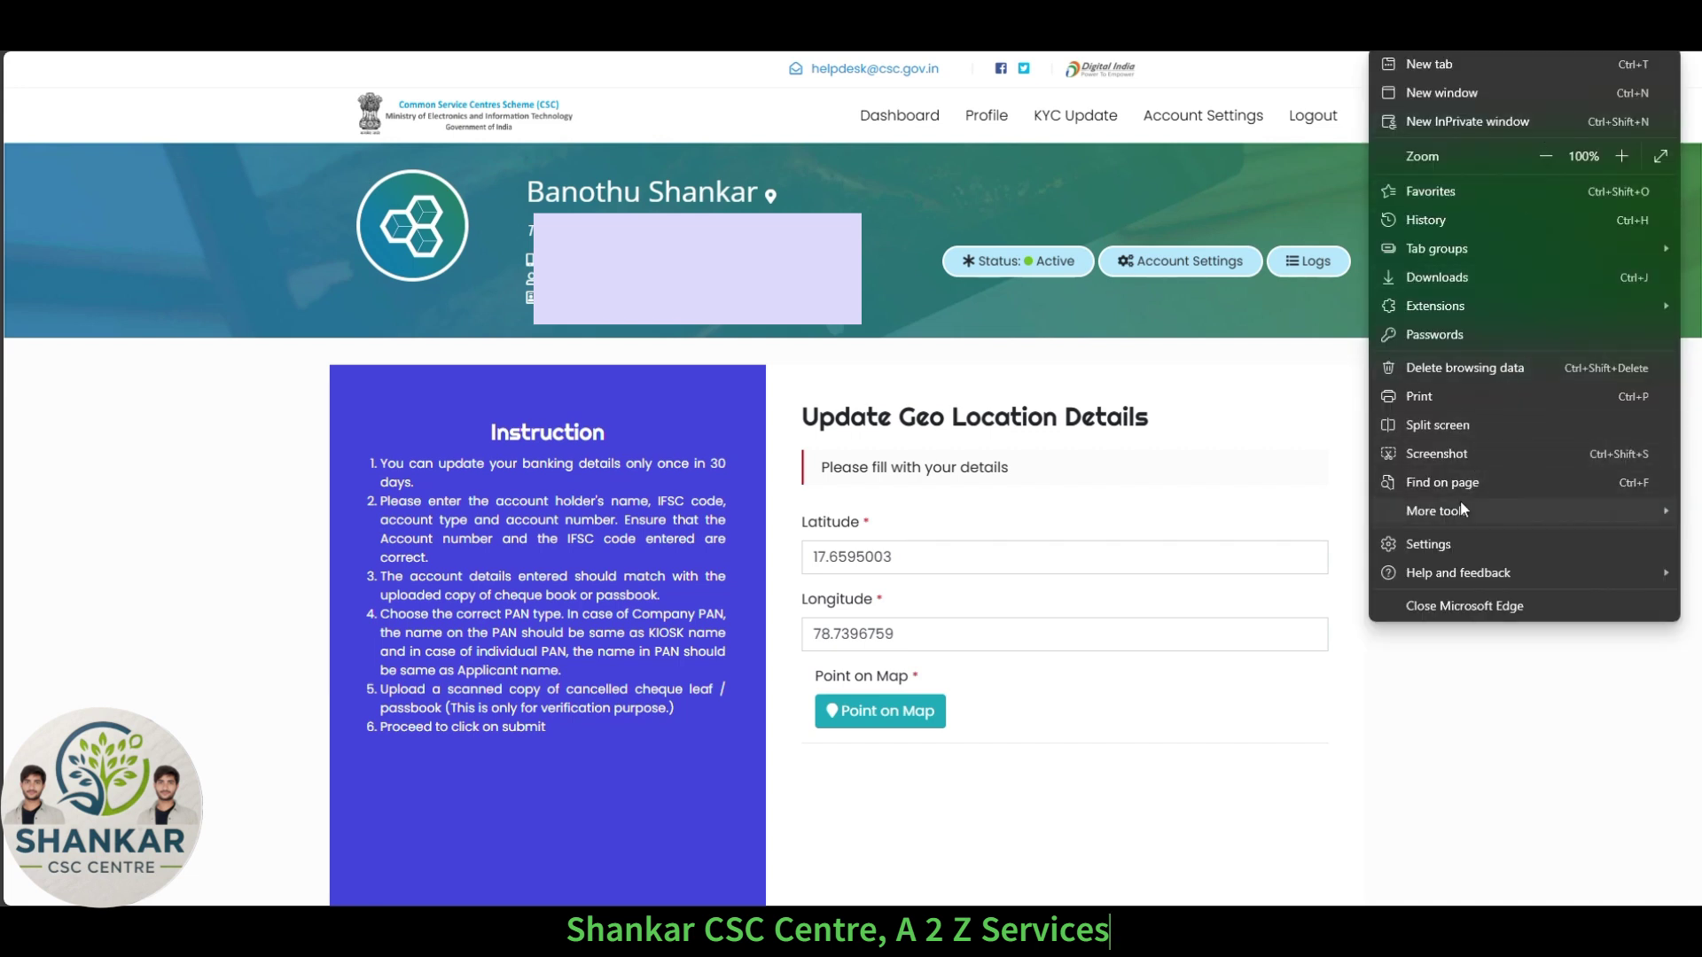
Open Edge Developer tools via More tools and bring up the DevTools Settings.
mouse_move(1454, 513)
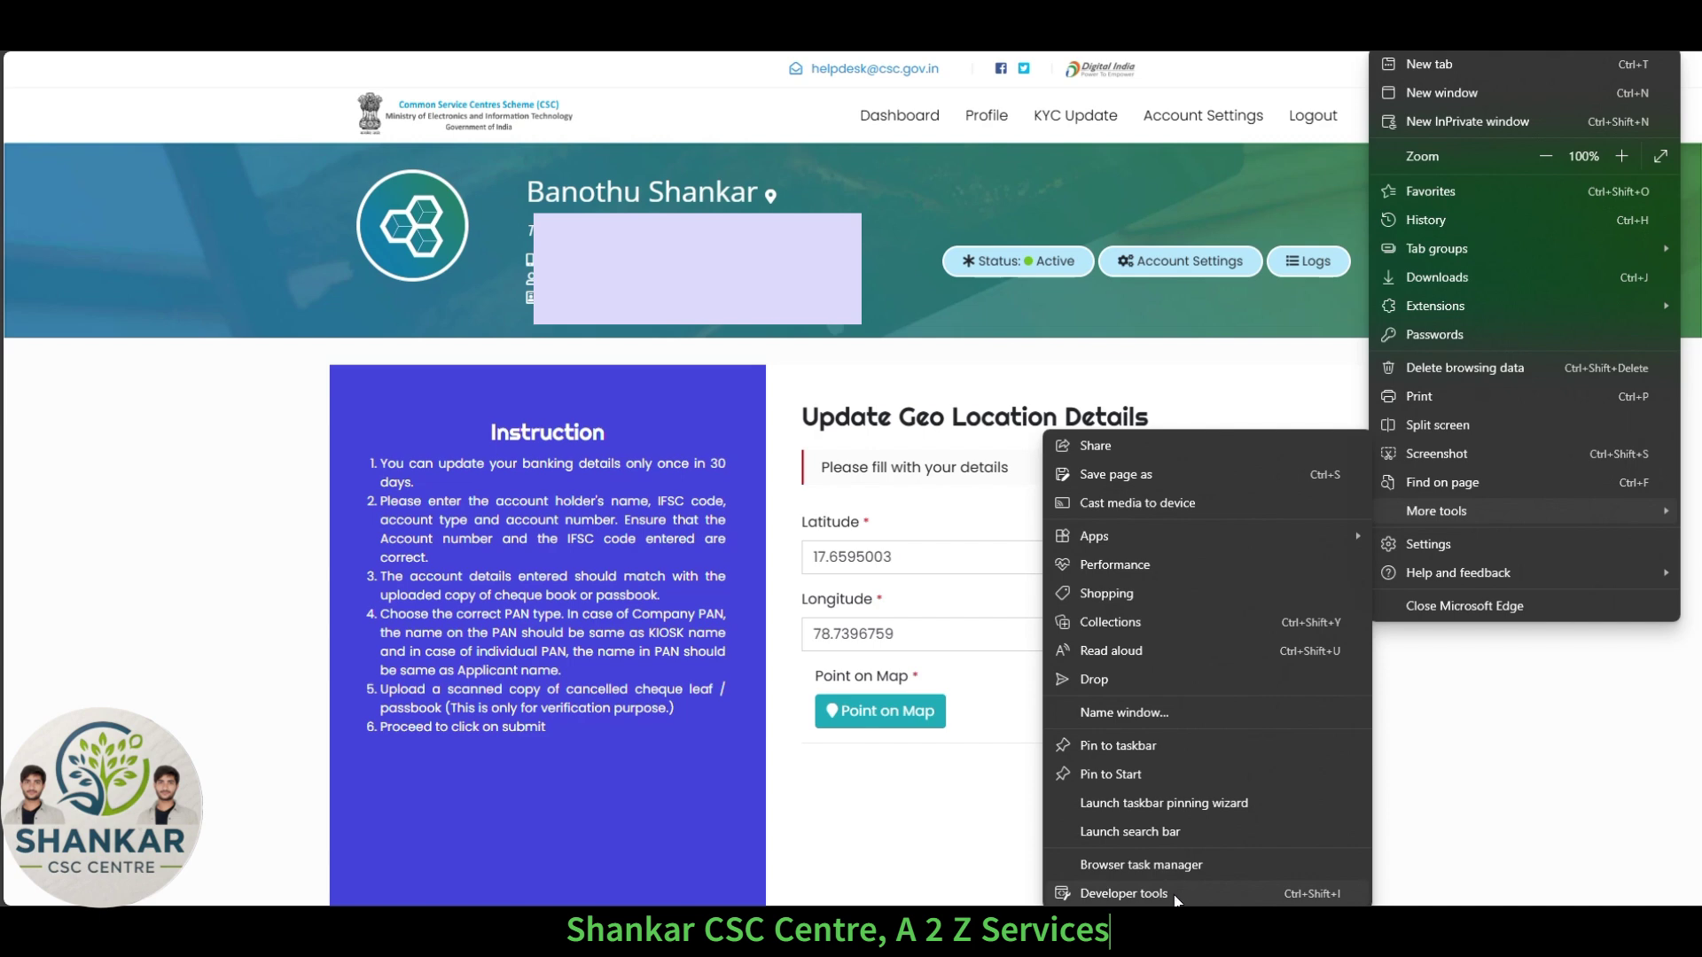
left_click(1170, 897)
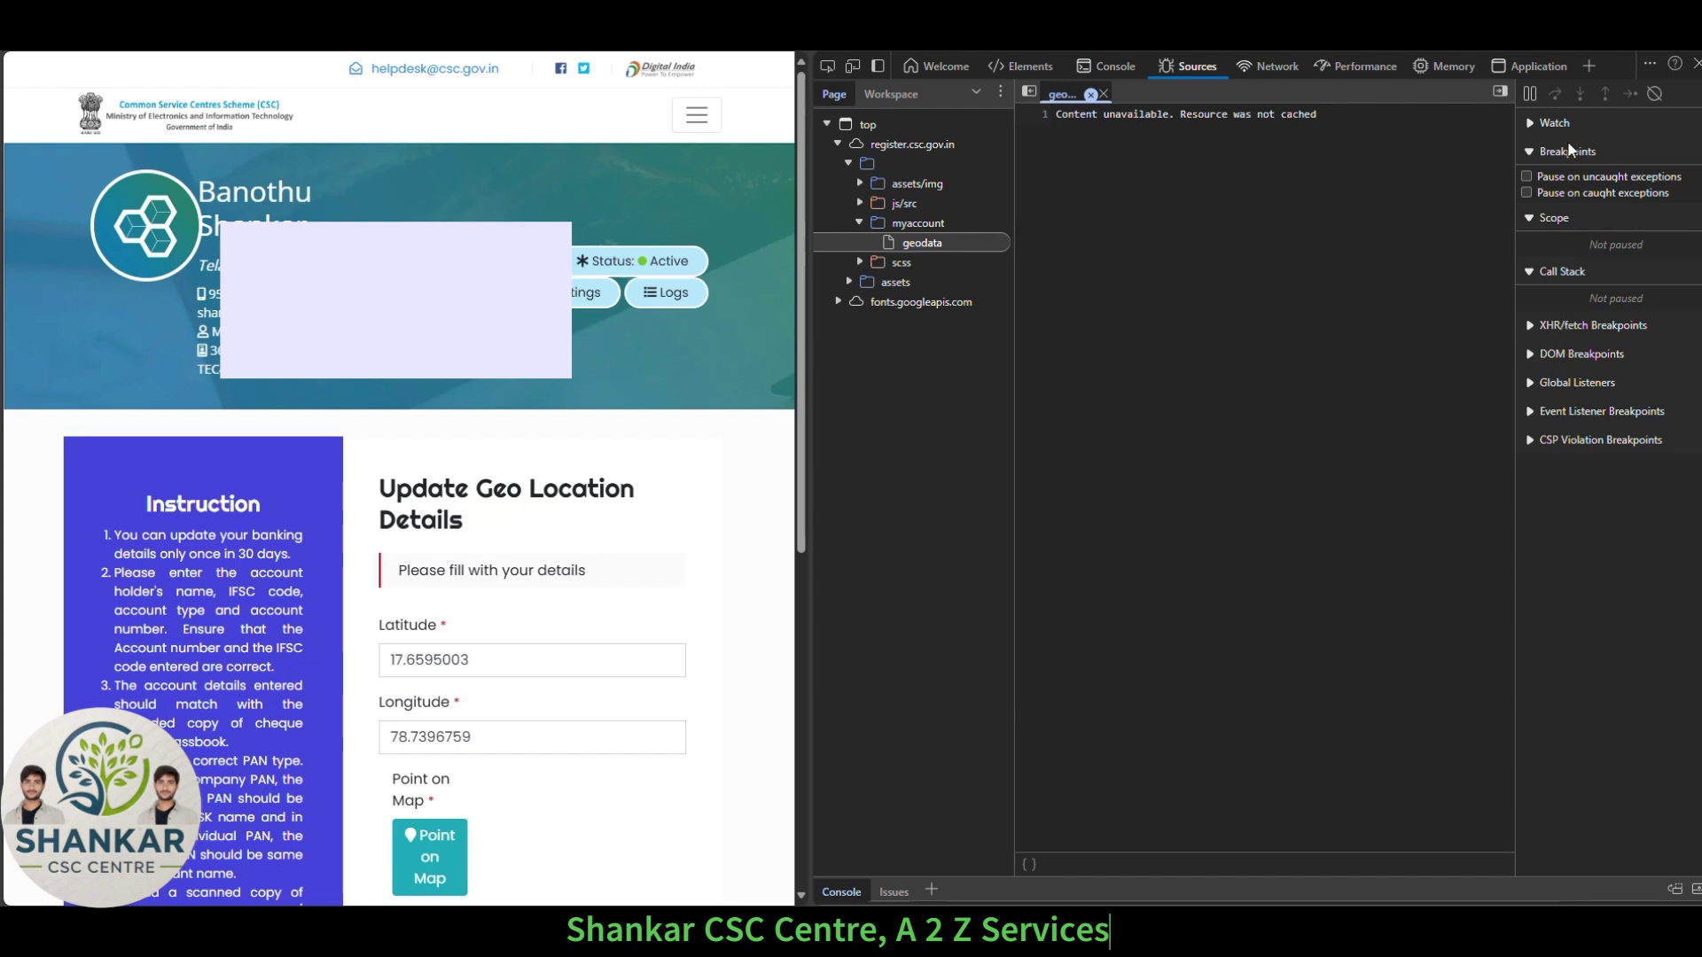
left_click(1650, 62)
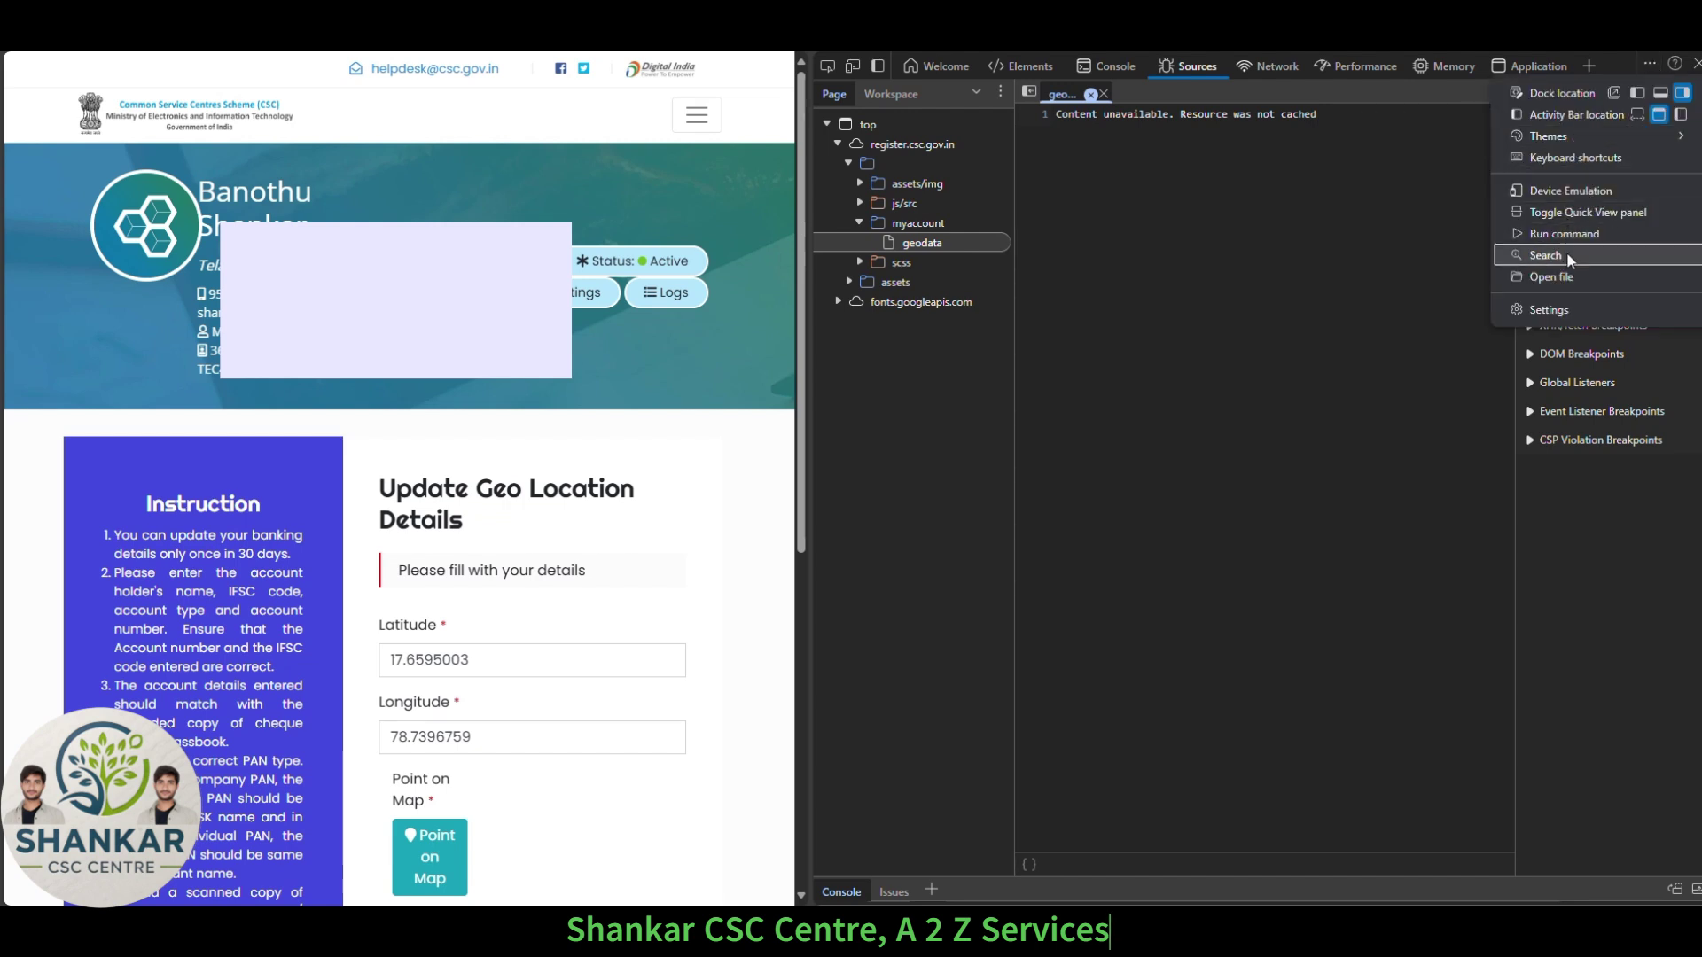
left_click(1565, 310)
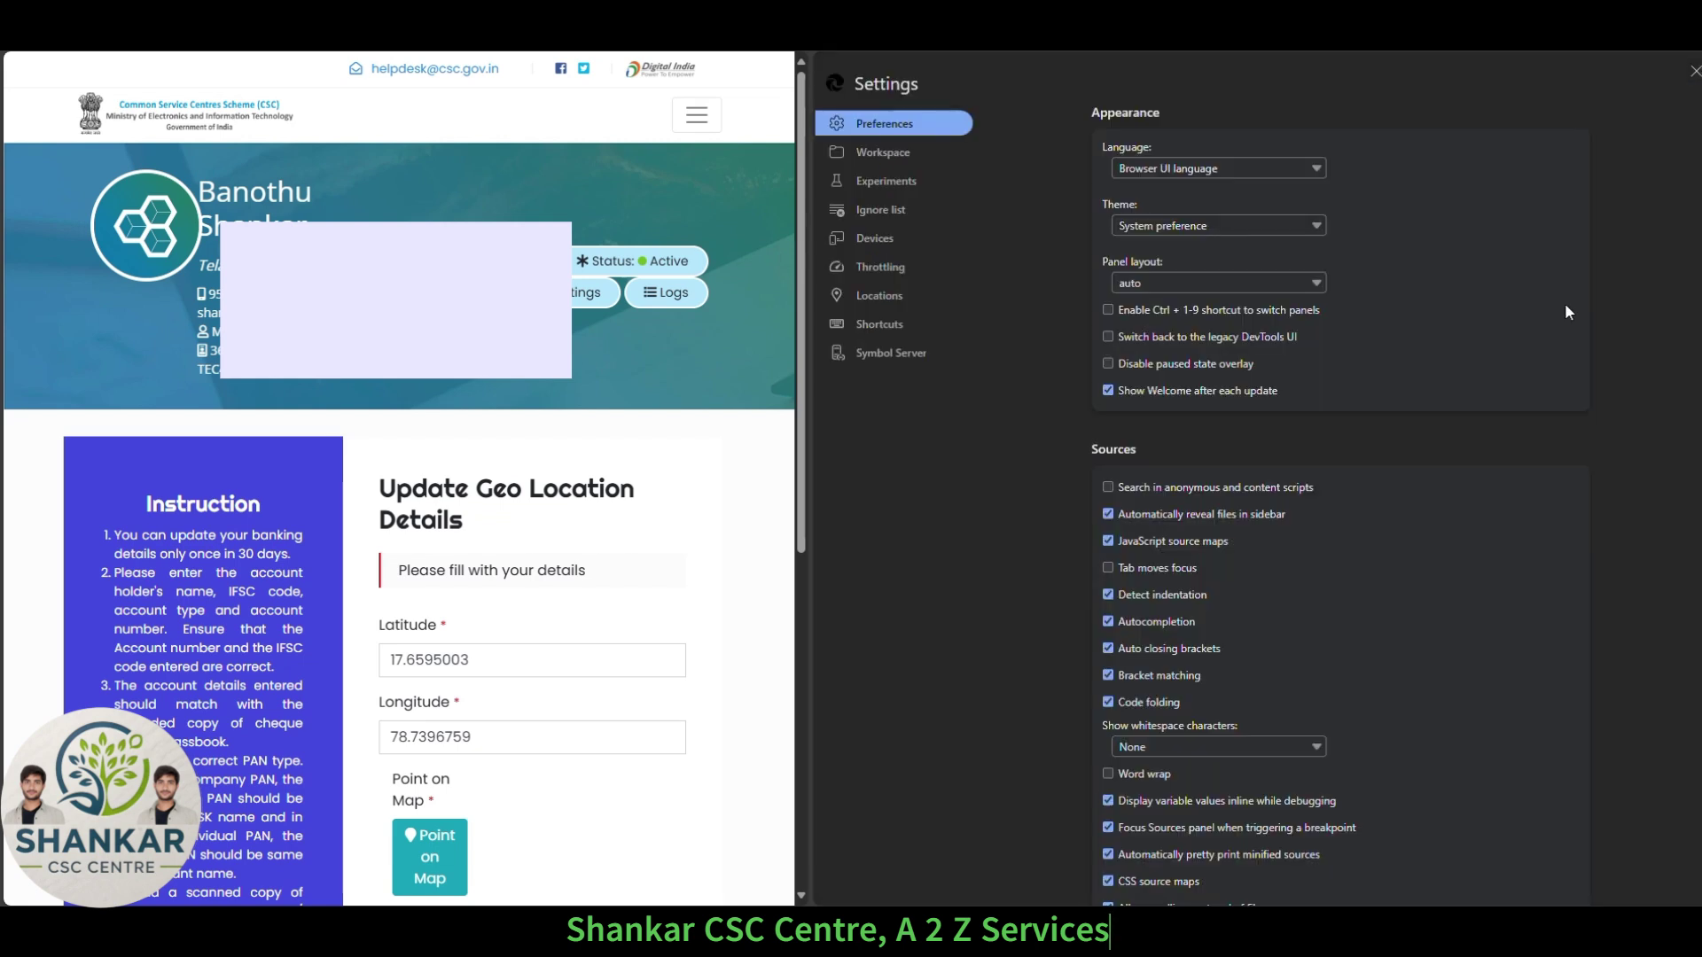
Add a new custom geolocation named 'DIGIPAYWEB'.
left_click(883, 302)
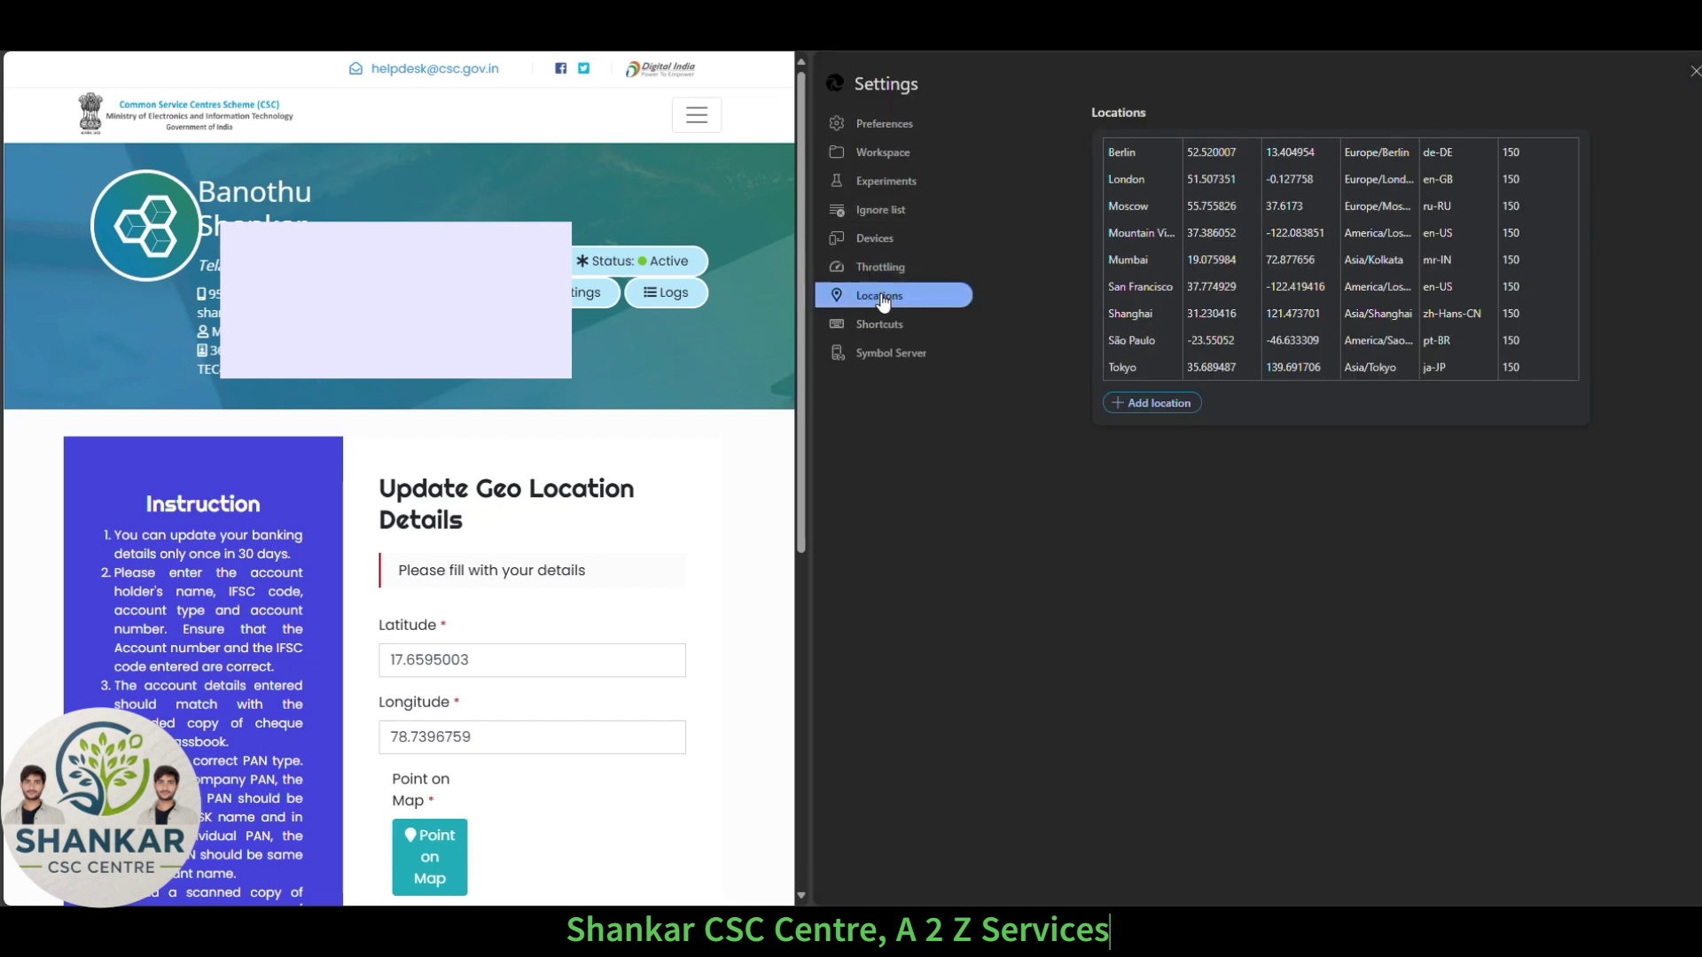
left_click(1139, 404)
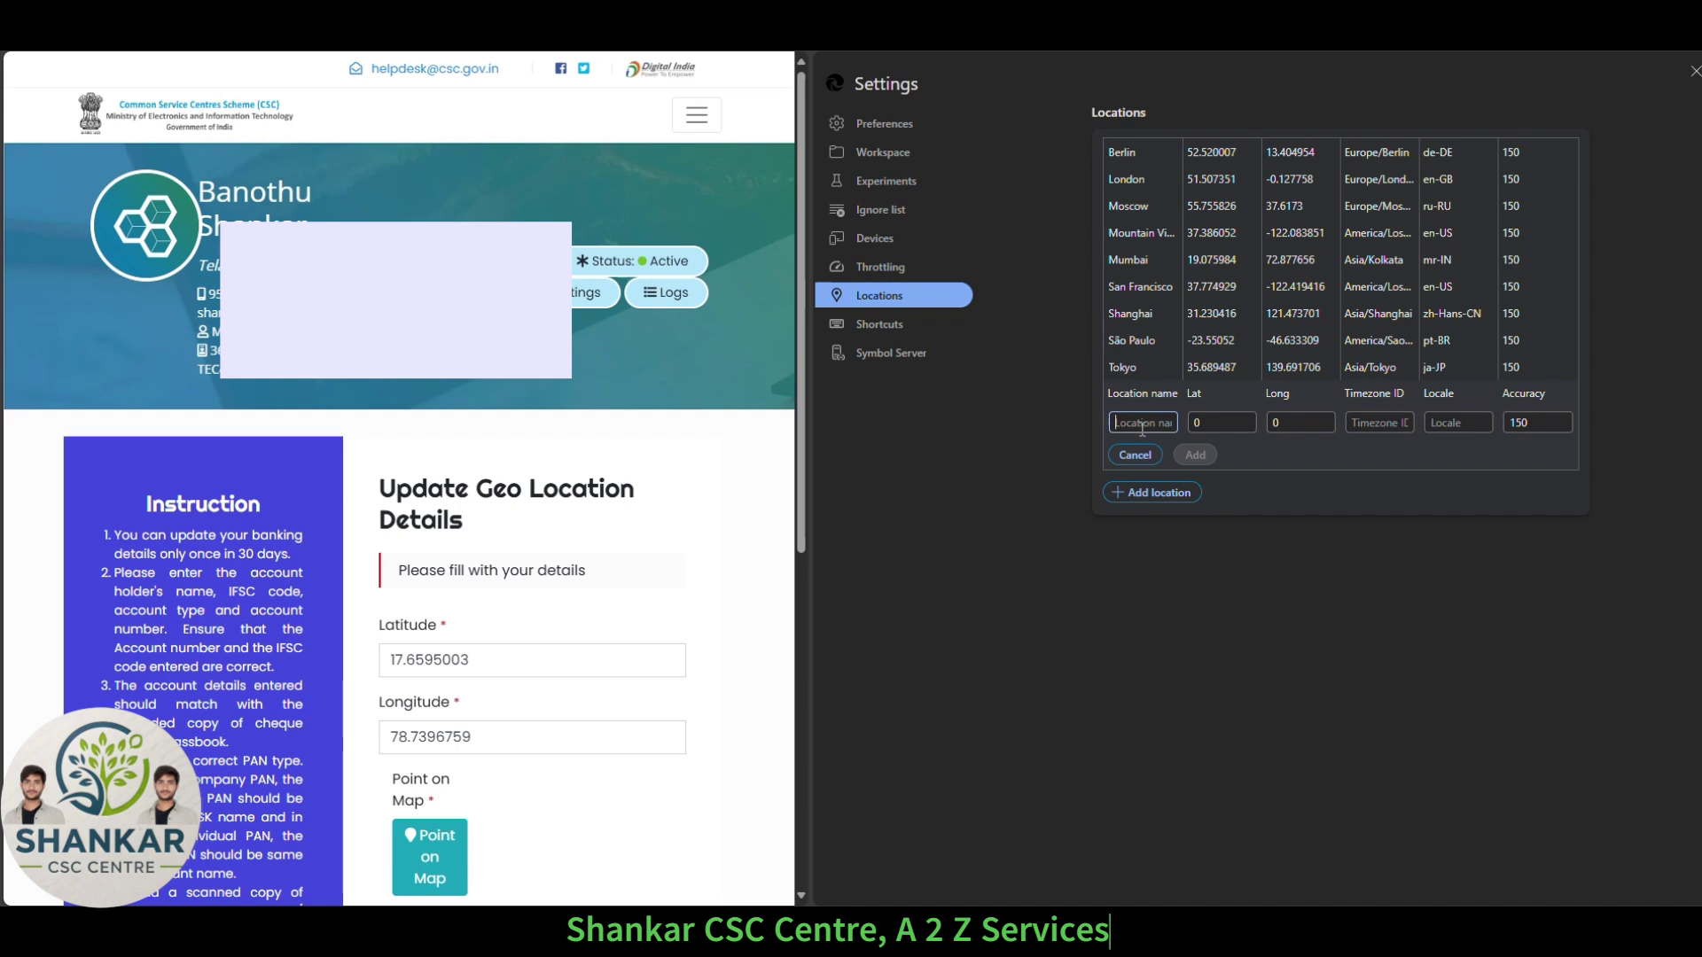
type("DIGI")
type("PAYWEB")
key("Tab")
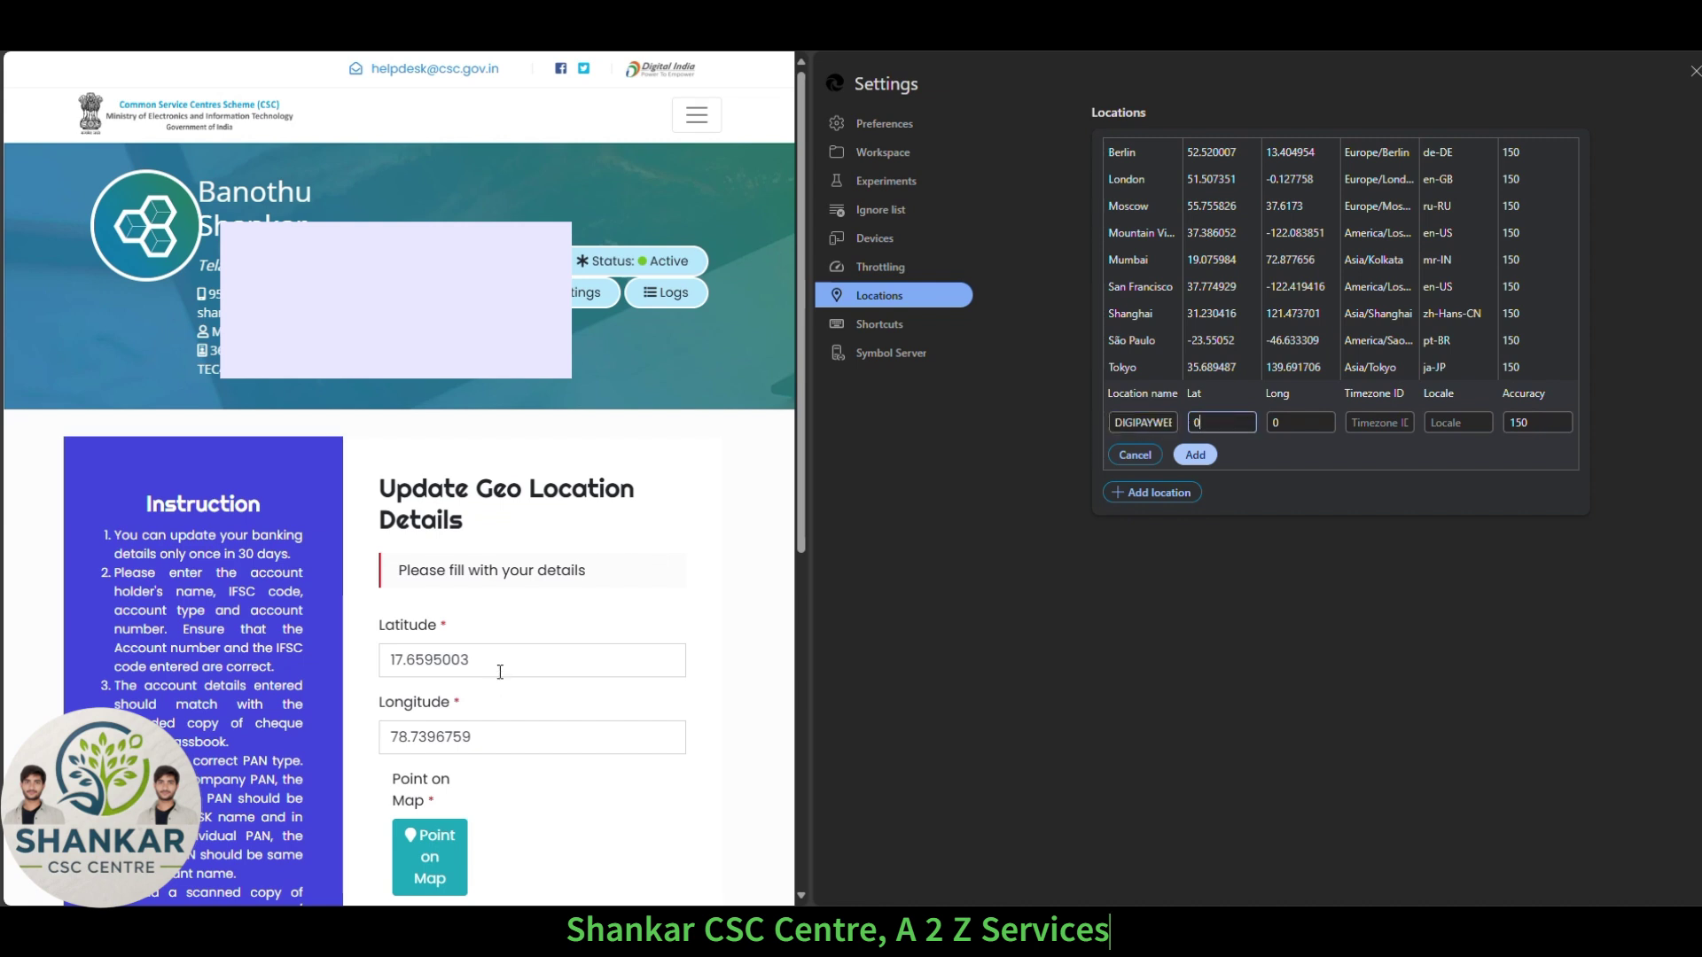
Copy latitude 17.6595003 and longitude 78.7396759 from the portal into the location.
left_click(483, 664)
key("ctrl+a")
key("ctrl+c")
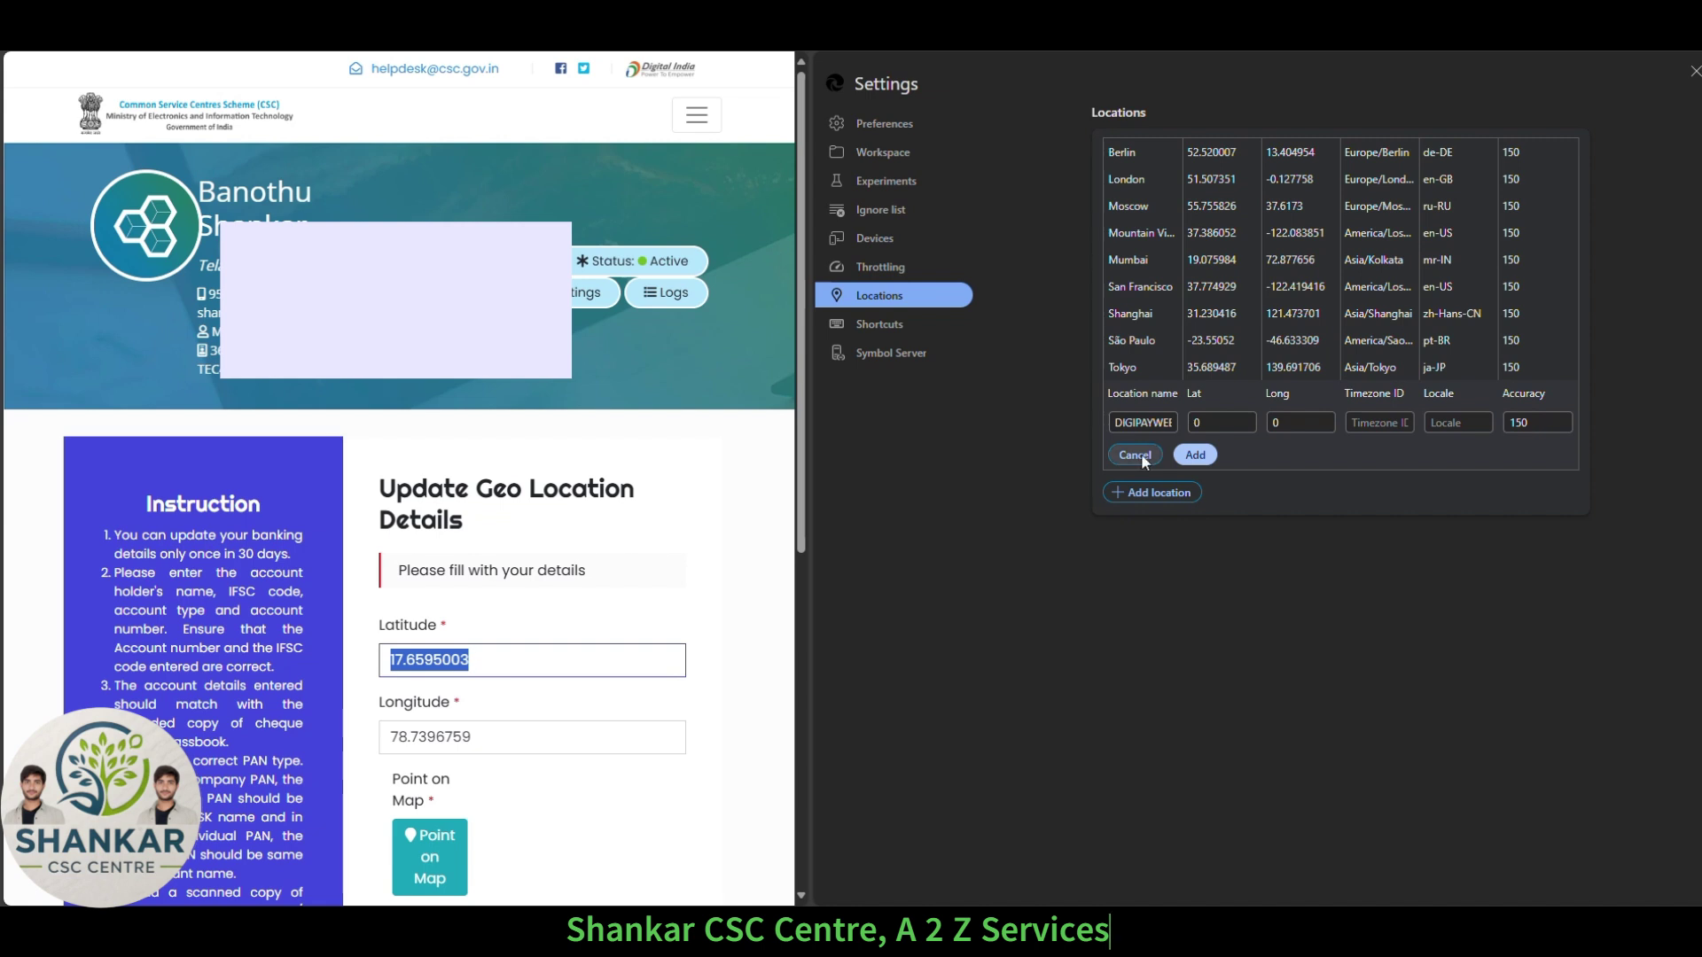
left_click(1216, 422)
key("ctrl+v")
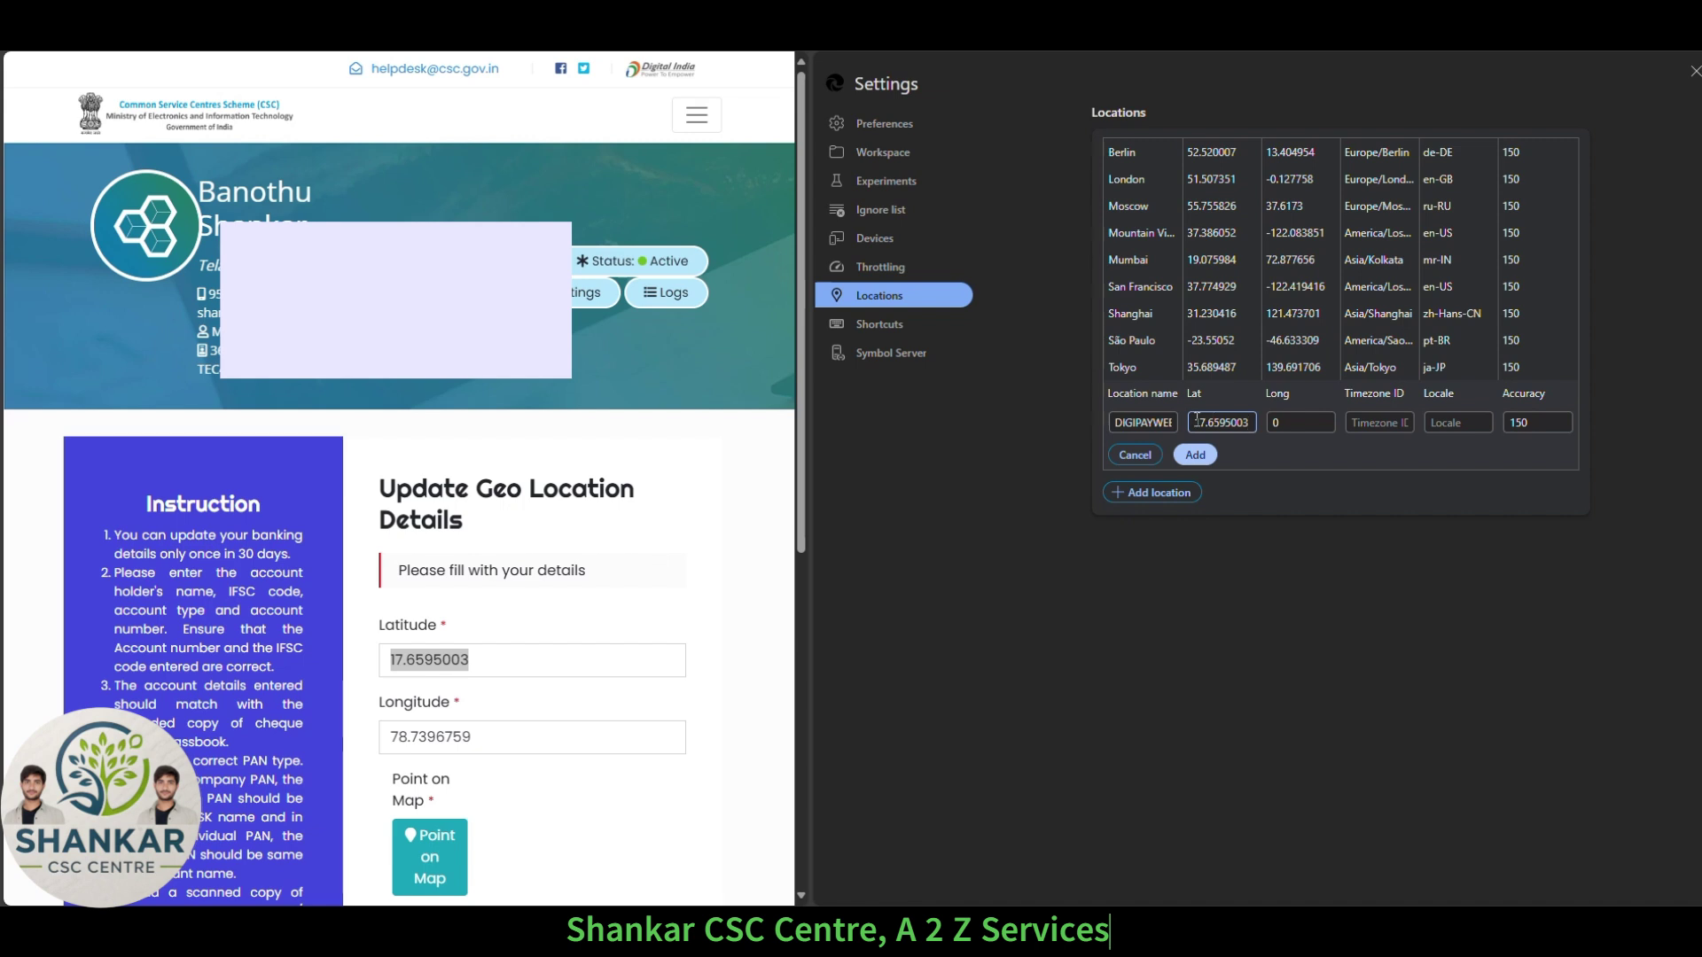
left_click_drag(391, 737, 472, 738)
key("ctrl+c")
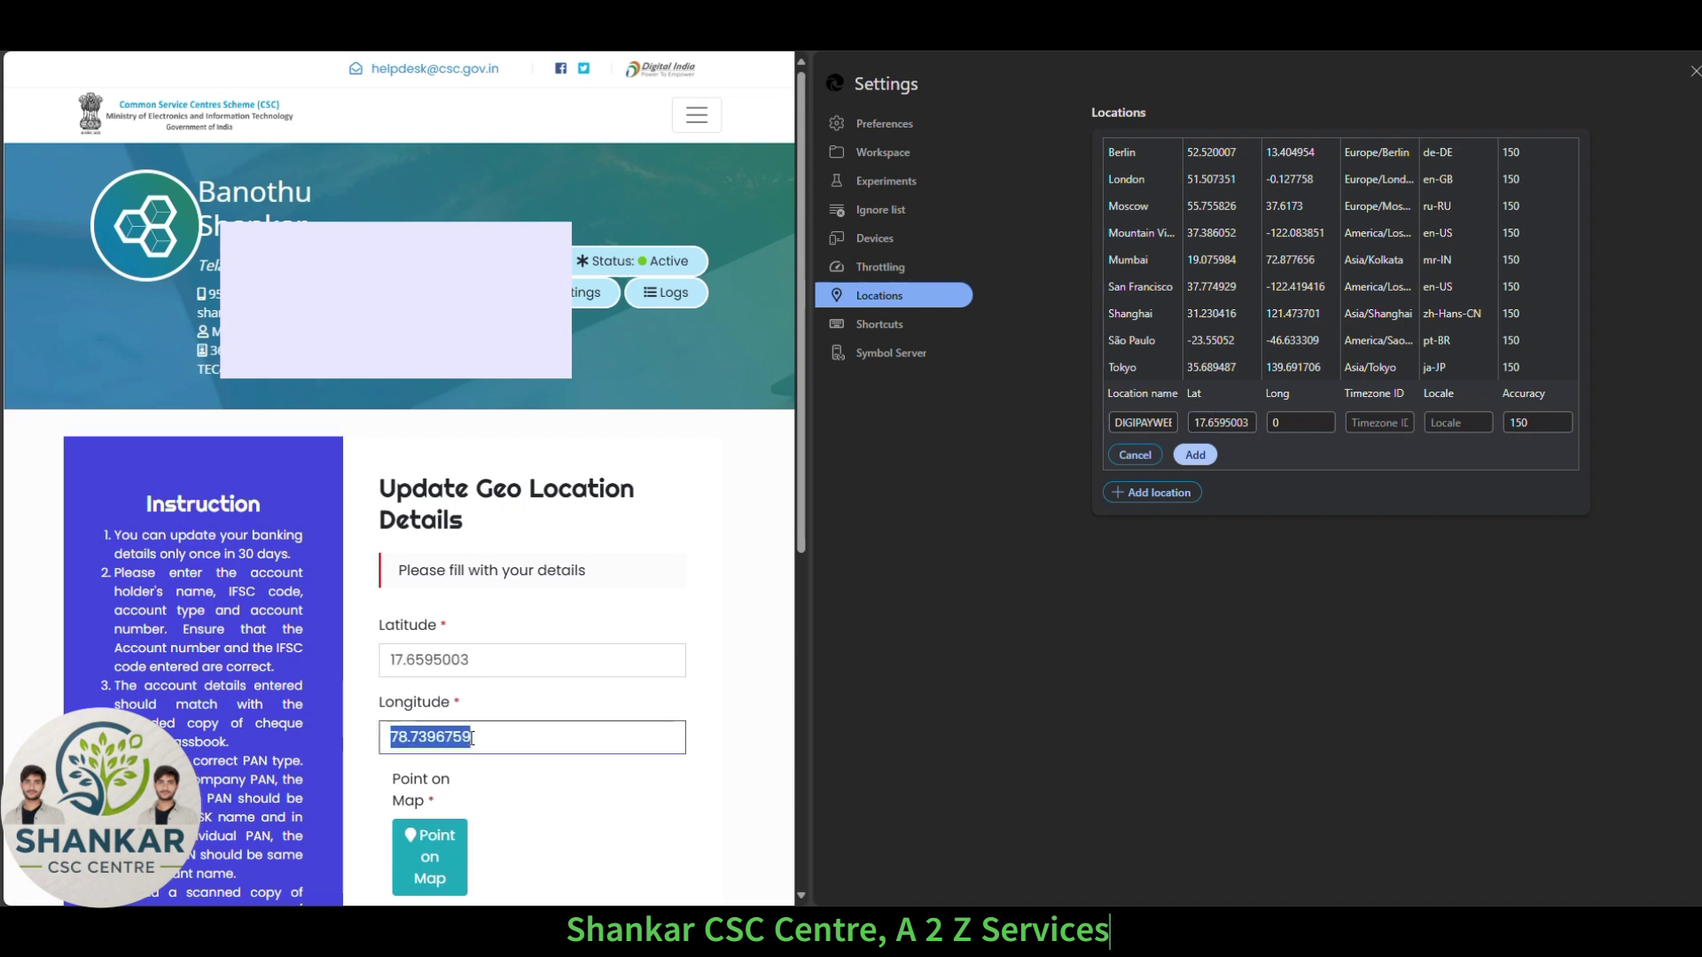
left_click(1280, 423)
left_click(1280, 423)
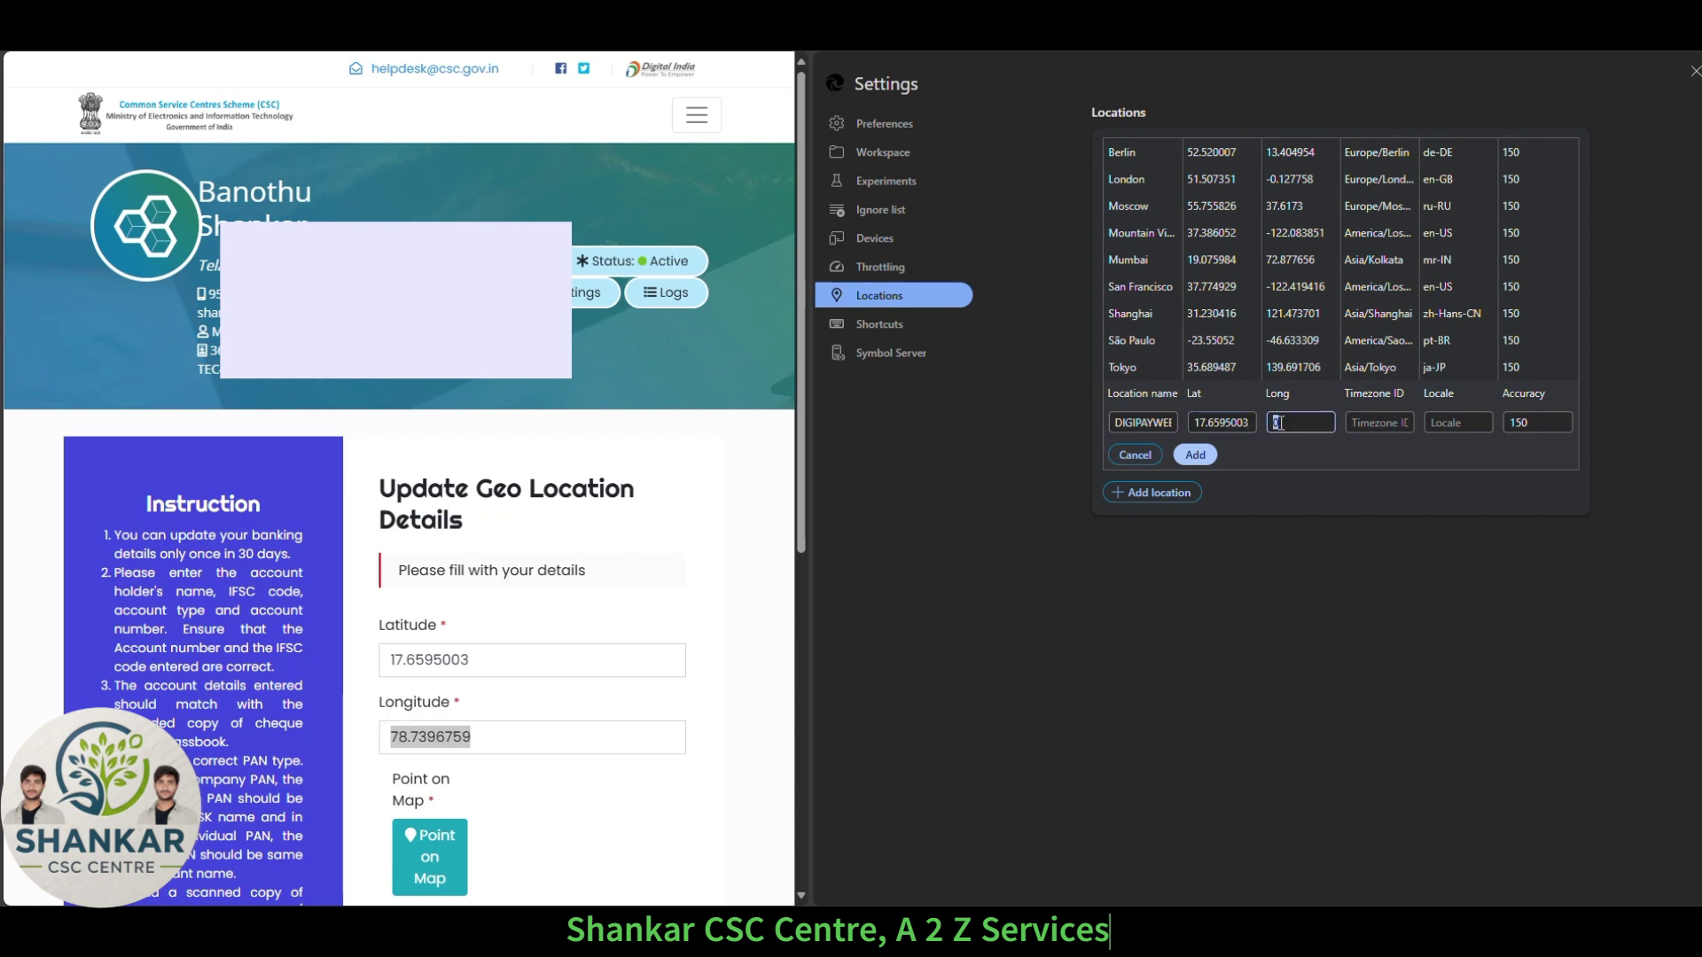
key("ctrl+v")
Select the Asia/Kolkata time zone value in the Word notes document so it can be copied.
left_click(940, 793)
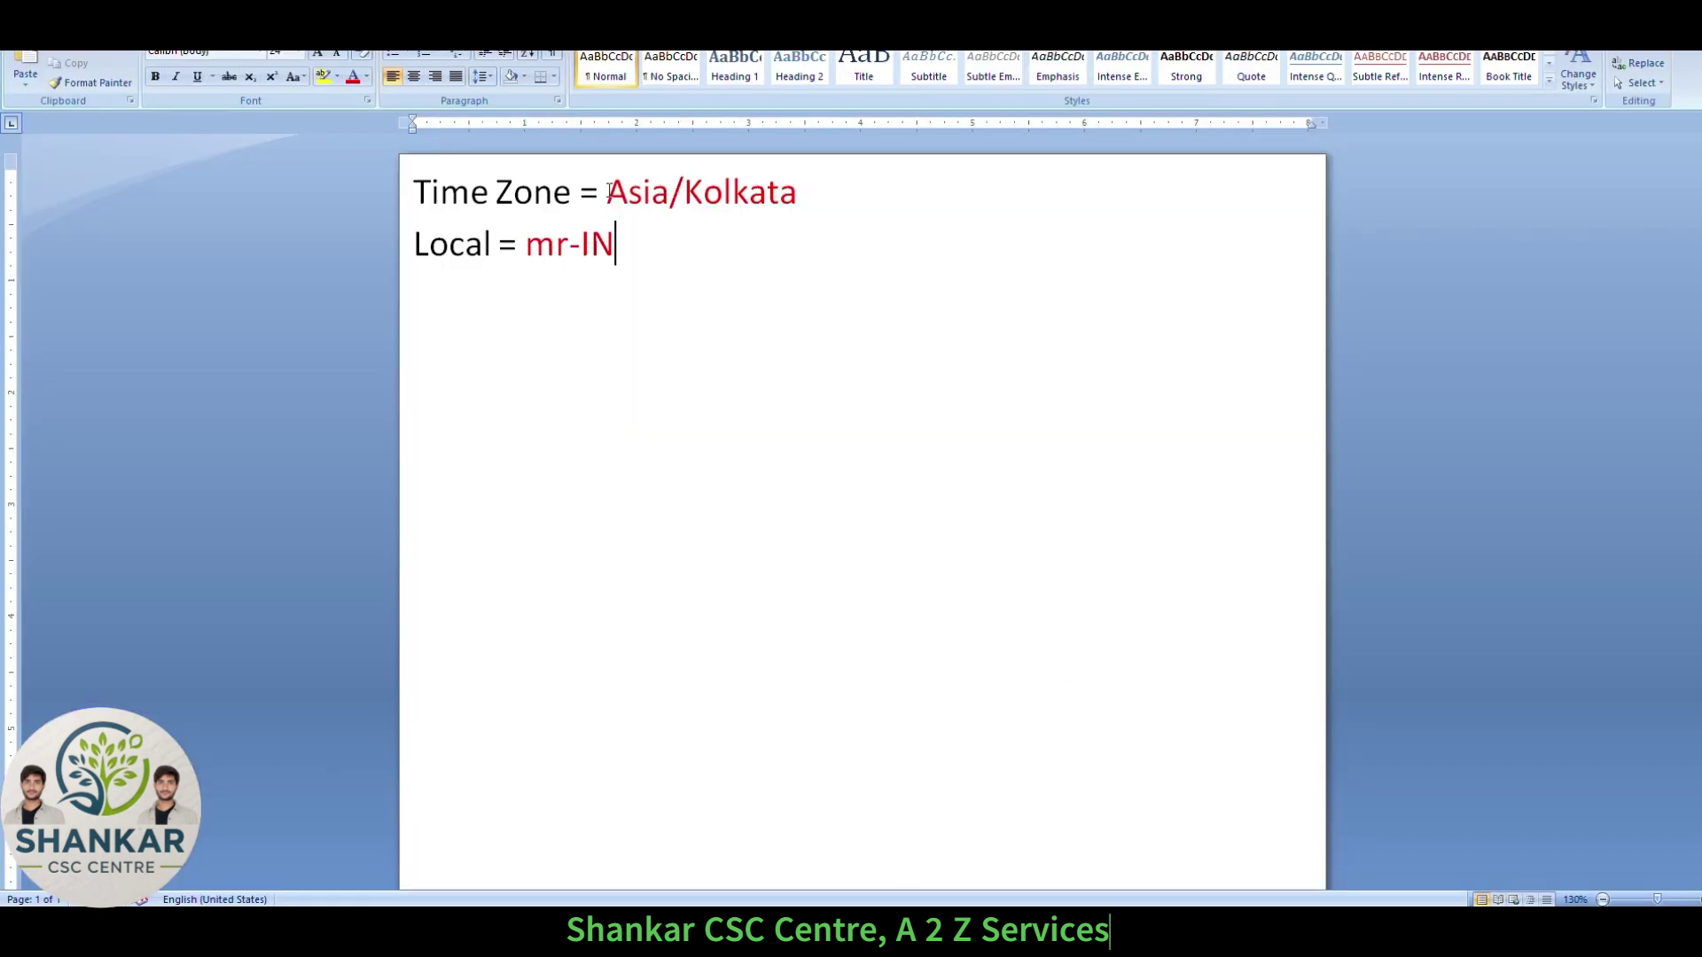
left_click(608, 193)
left_click_drag(608, 192, 739, 191)
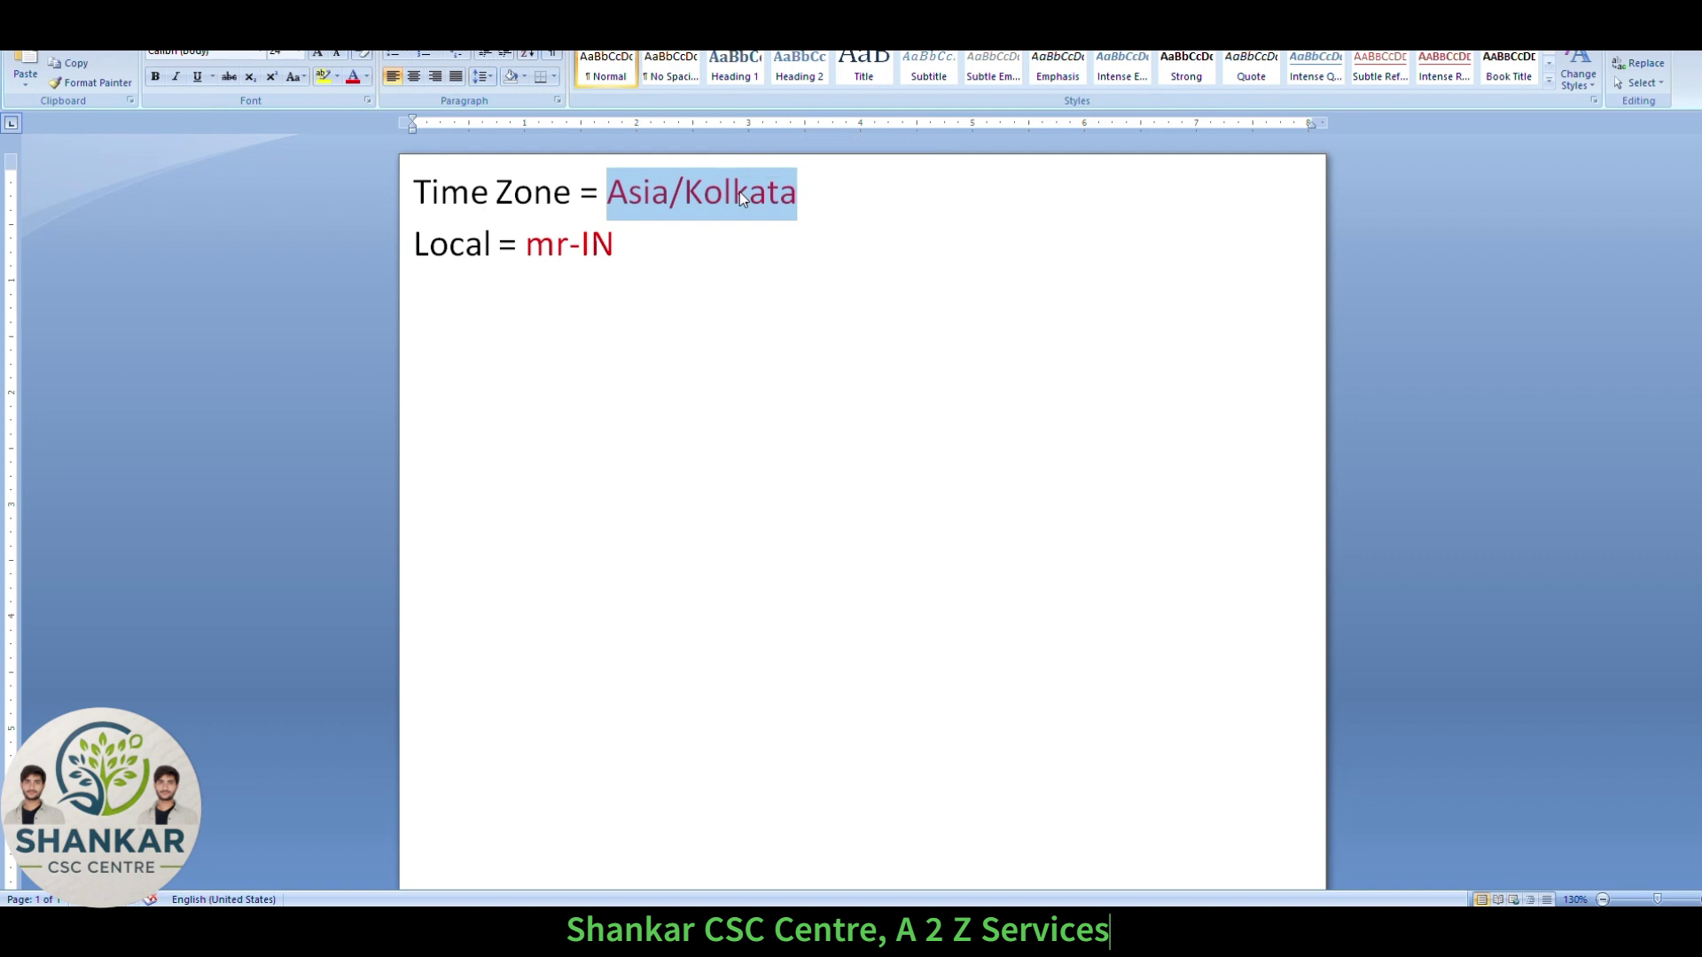
left_click(739, 192)
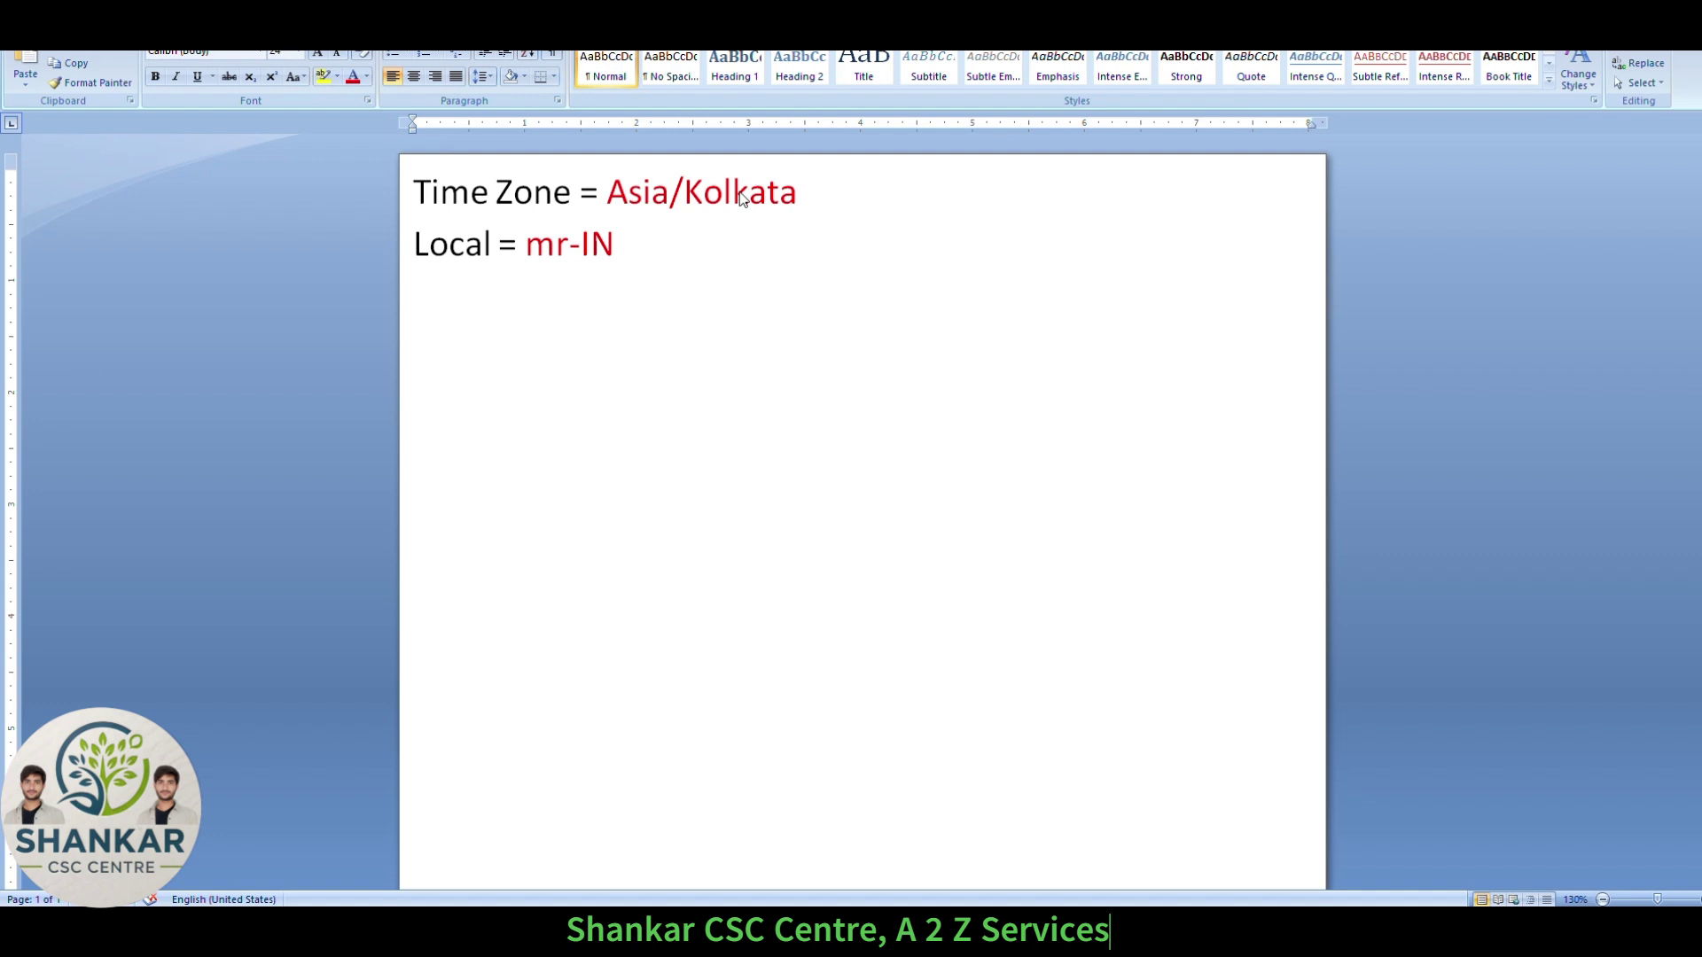
double_click(739, 191)
key("ctrl+c")
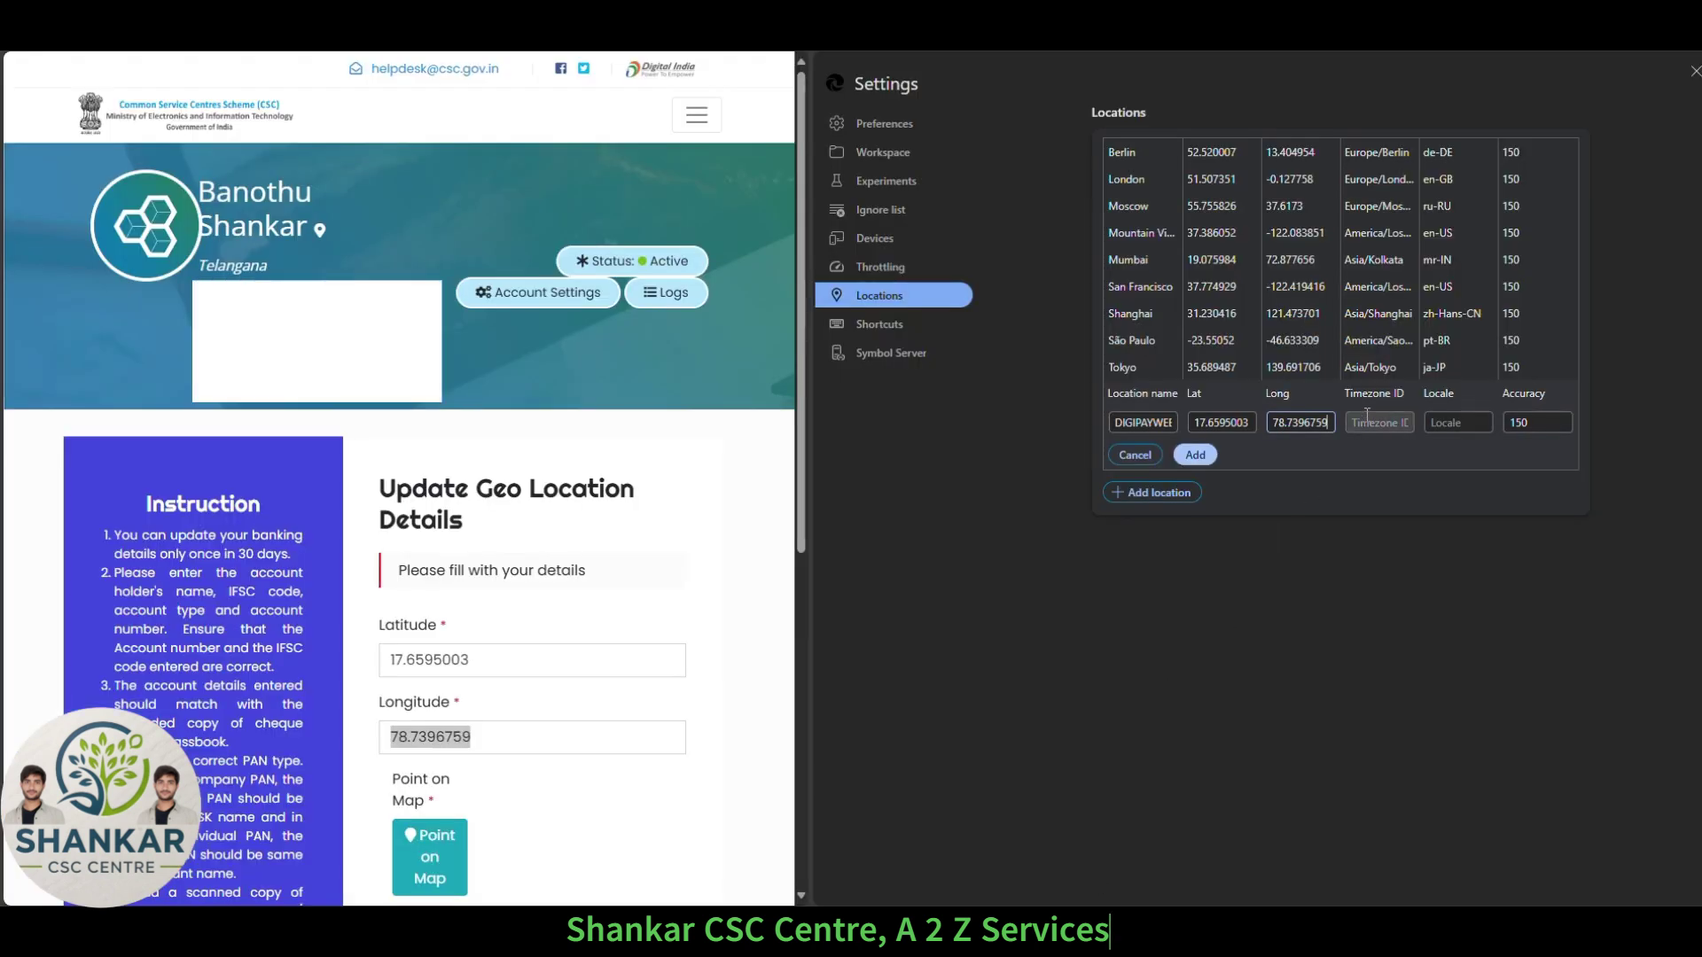
Fill the new location's time zone with Asia/Kolkata and locale with mr-IN, then save it.
left_click(1365, 424)
key("ctrl+v")
left_click(1451, 425)
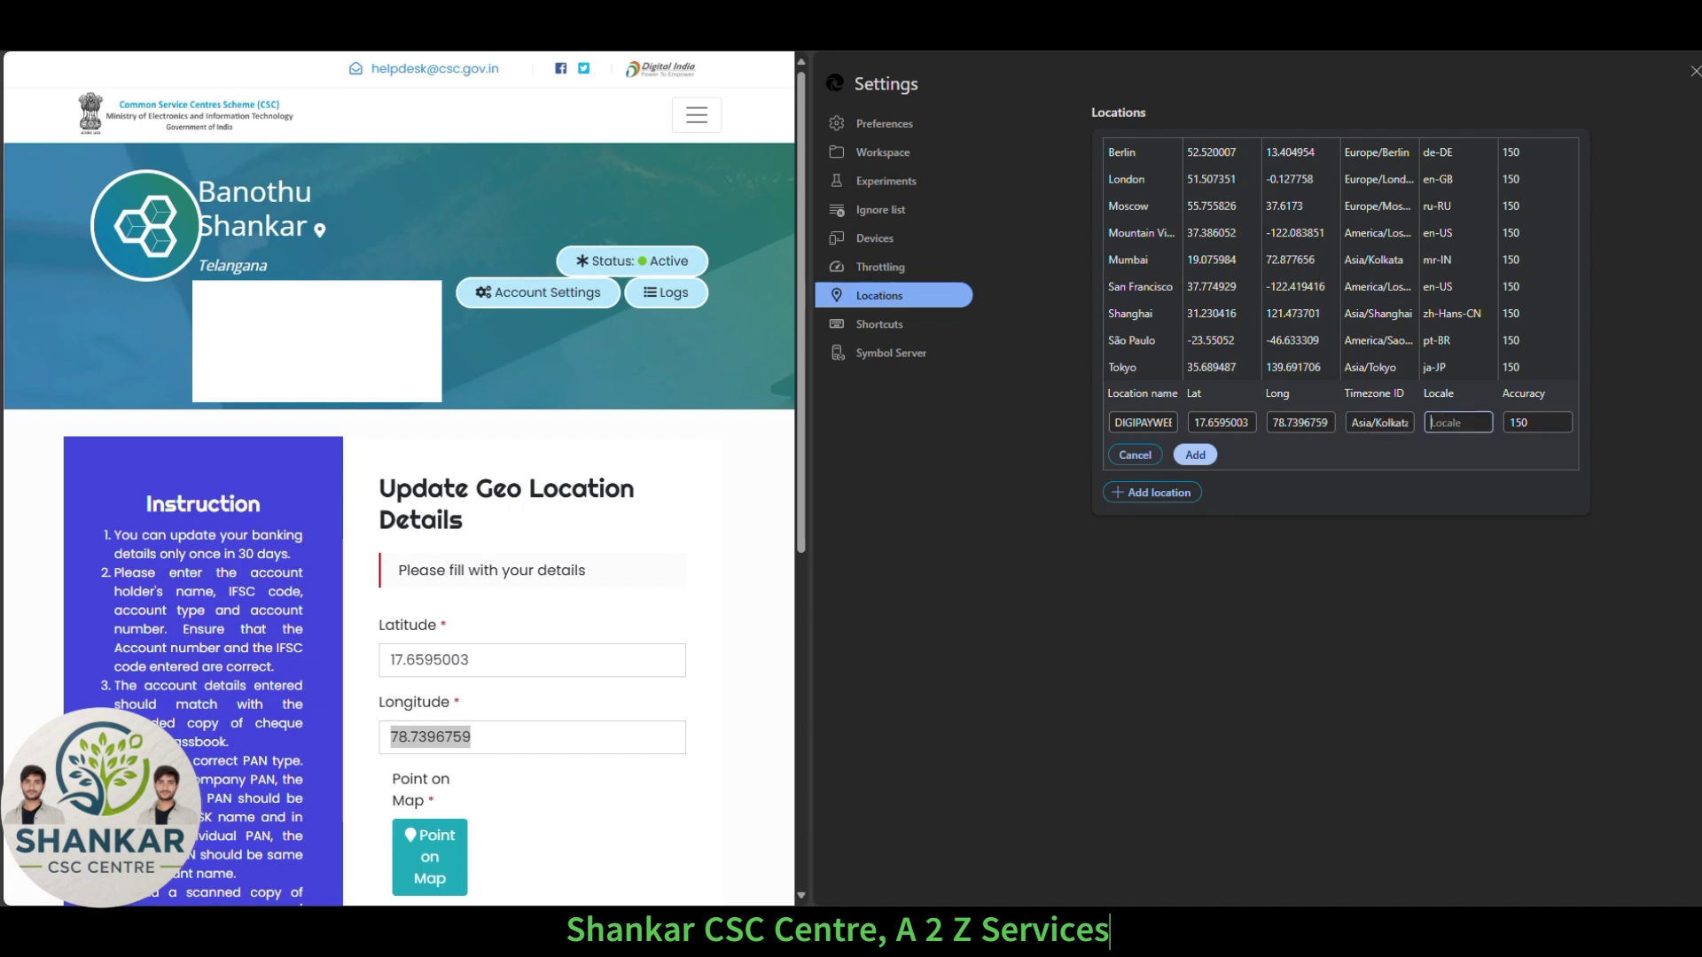
key("alt+Tab")
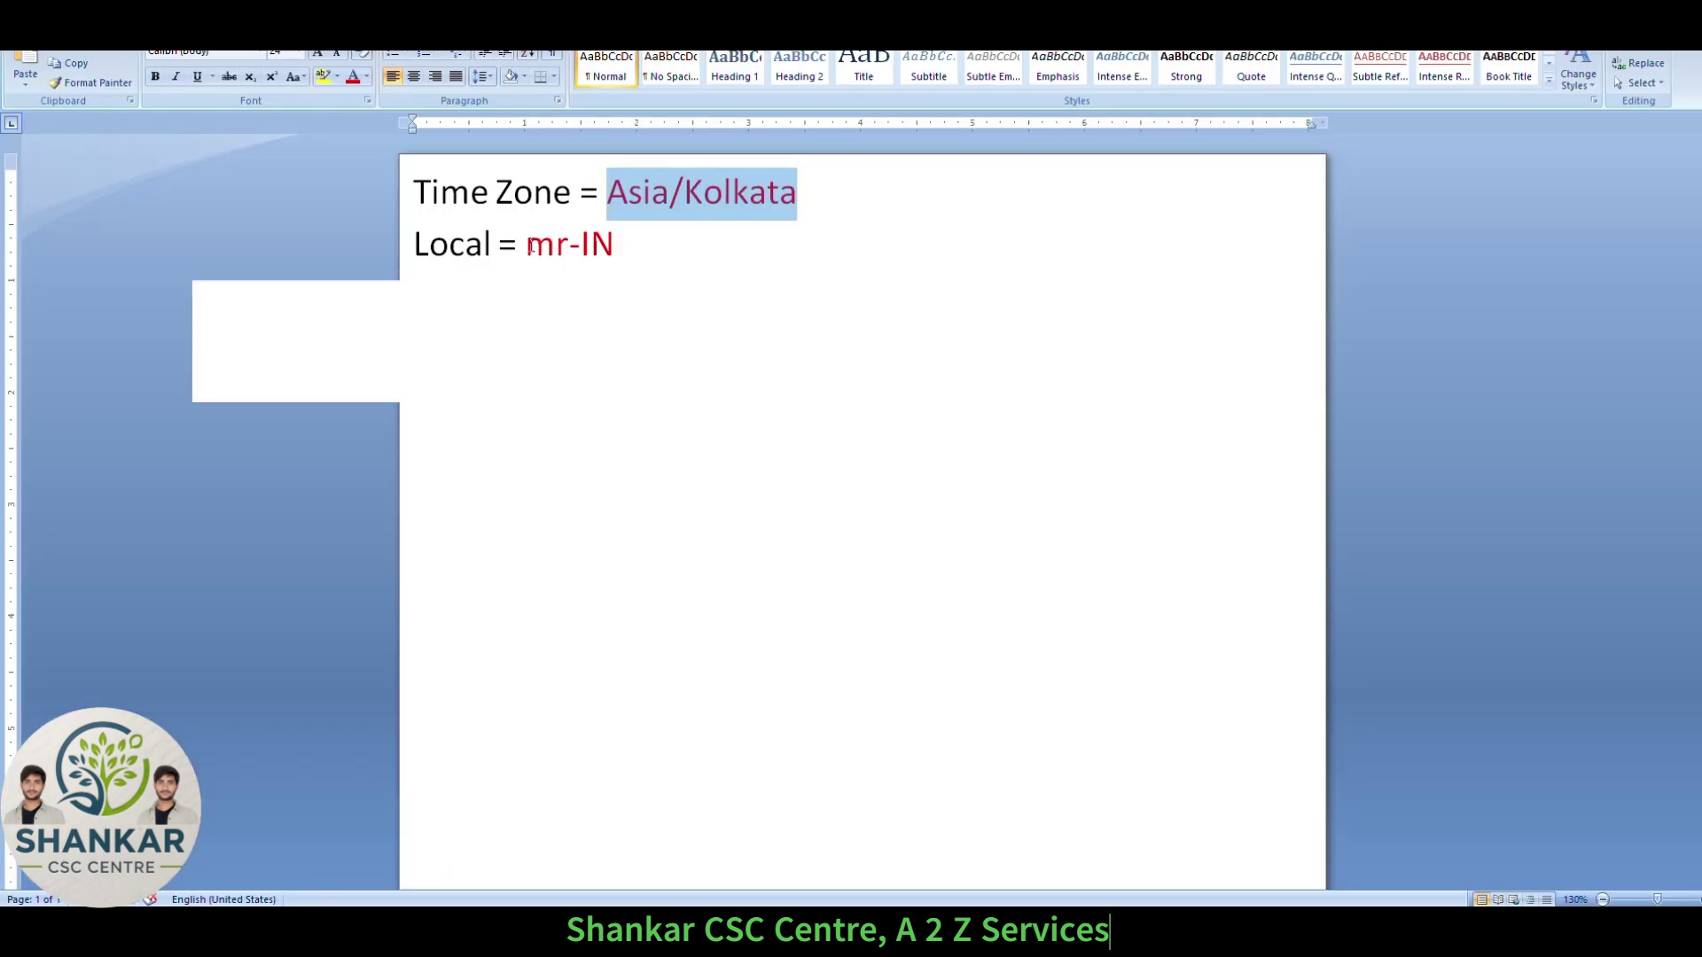
left_click(526, 244)
left_click_drag(526, 245, 618, 249)
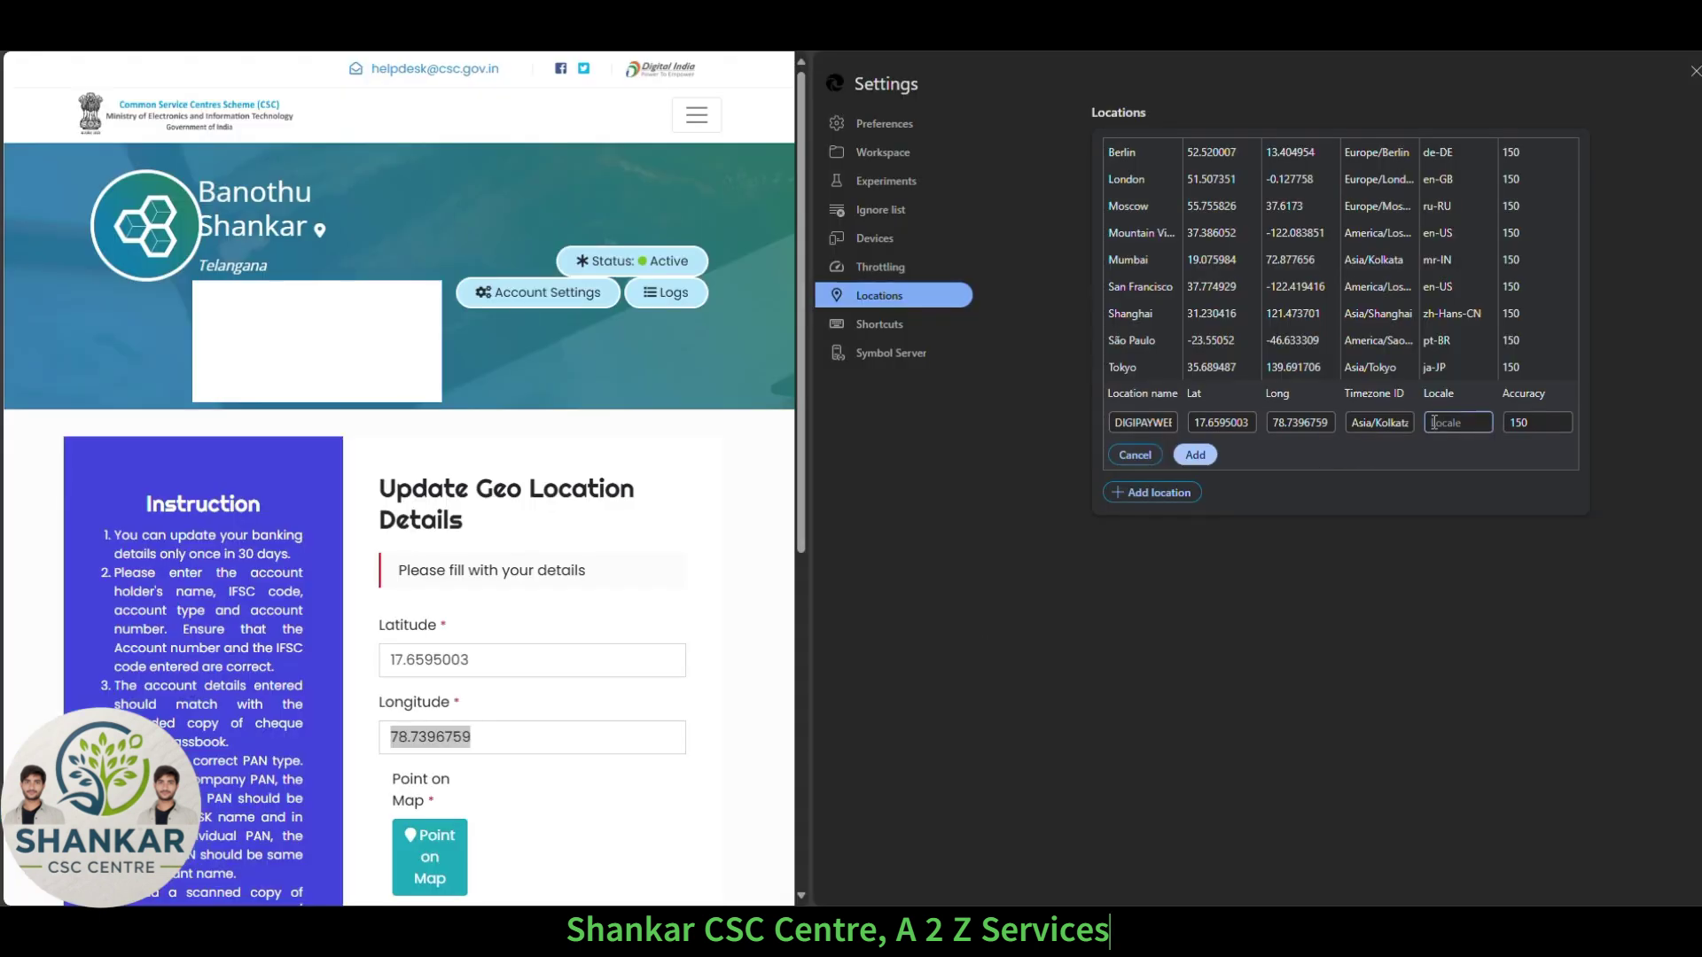
type("mr-IN")
left_click(1188, 455)
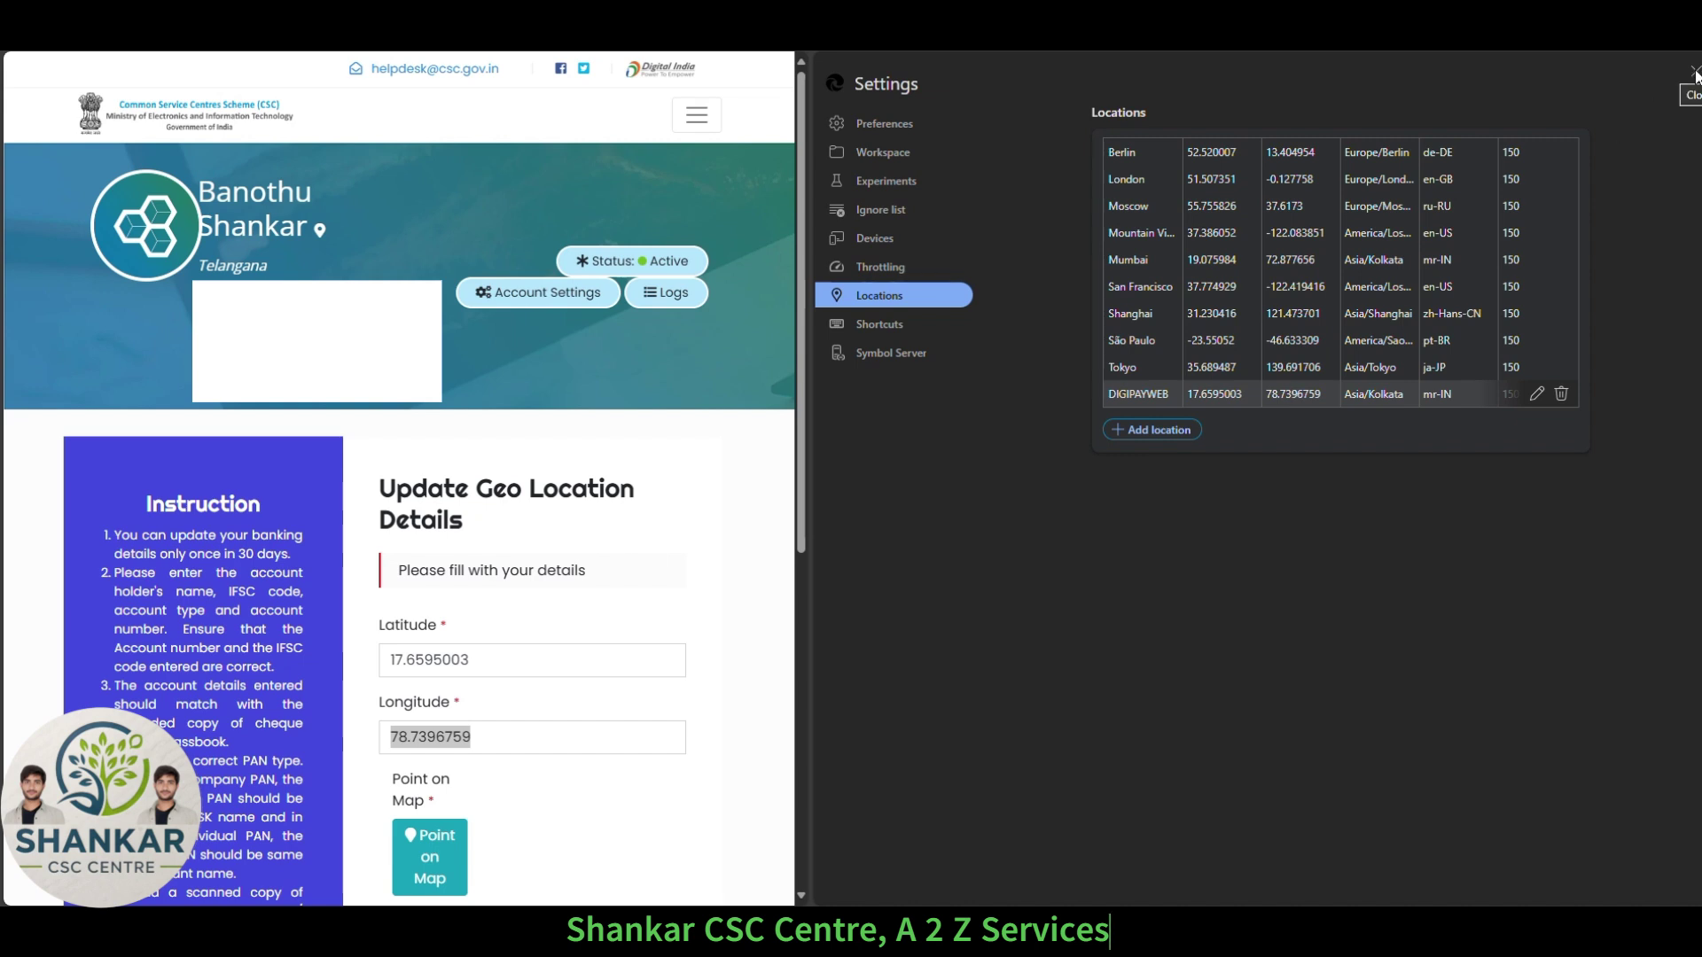
Close the DevTools settings now that the DIGIPAYWEB location is saved.
left_click(1694, 72)
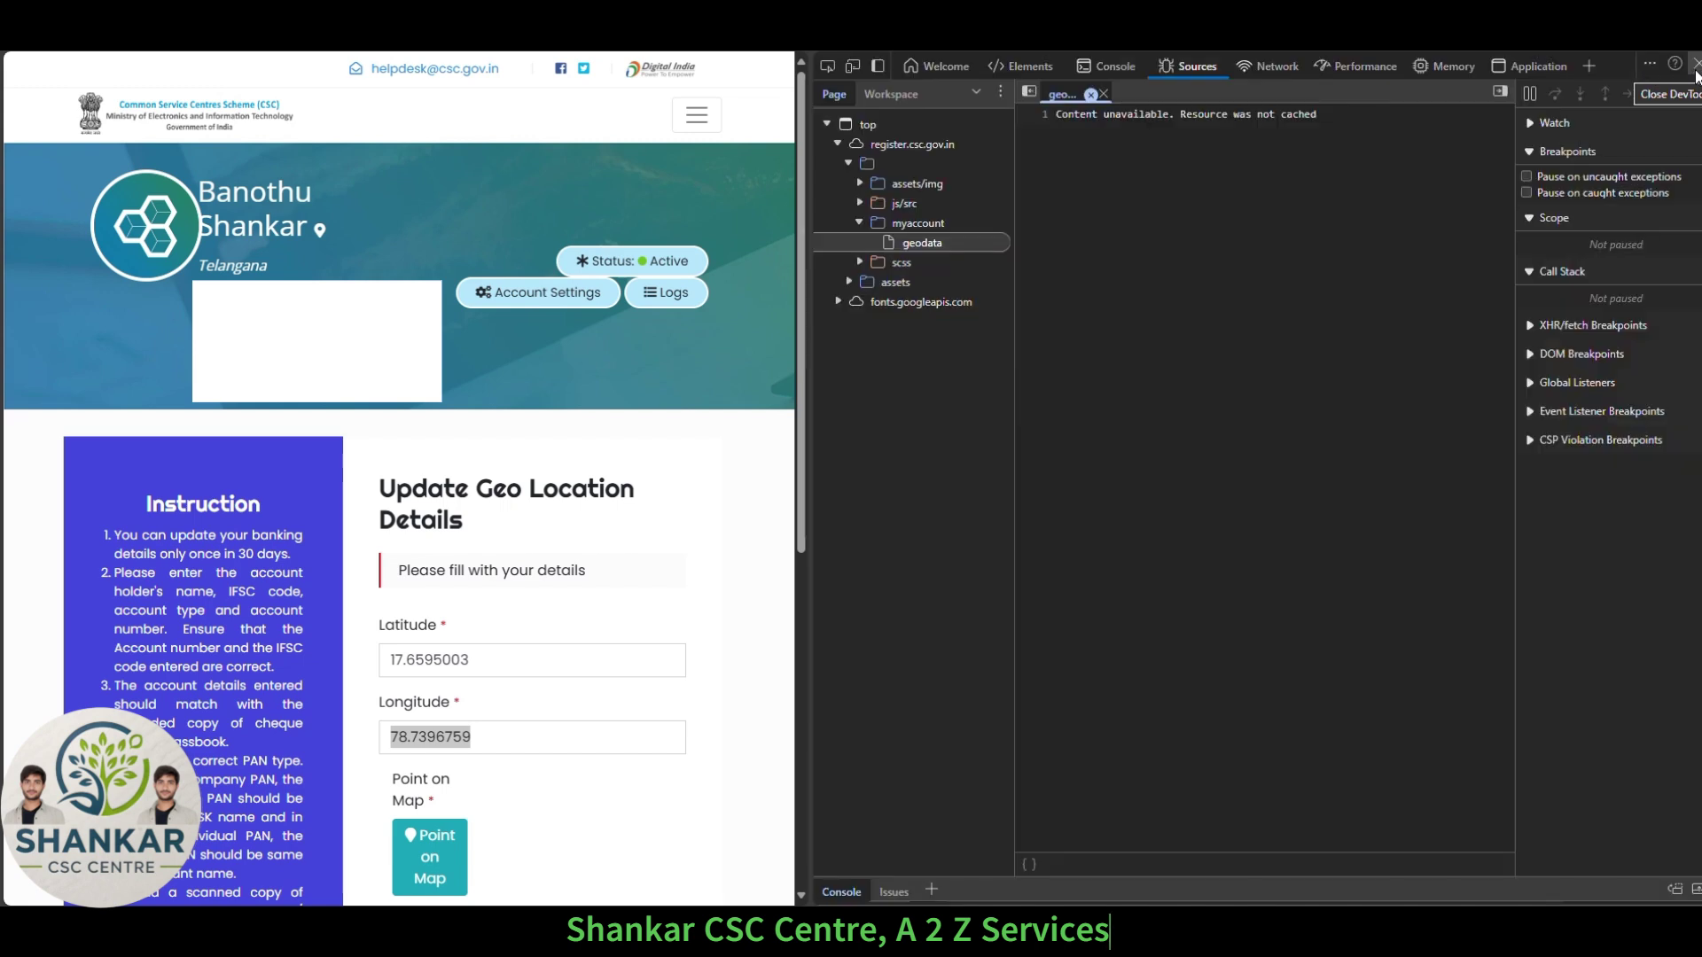
Switch the Sources panel to its Workspace list and back to the Page file tree.
left_click(899, 98)
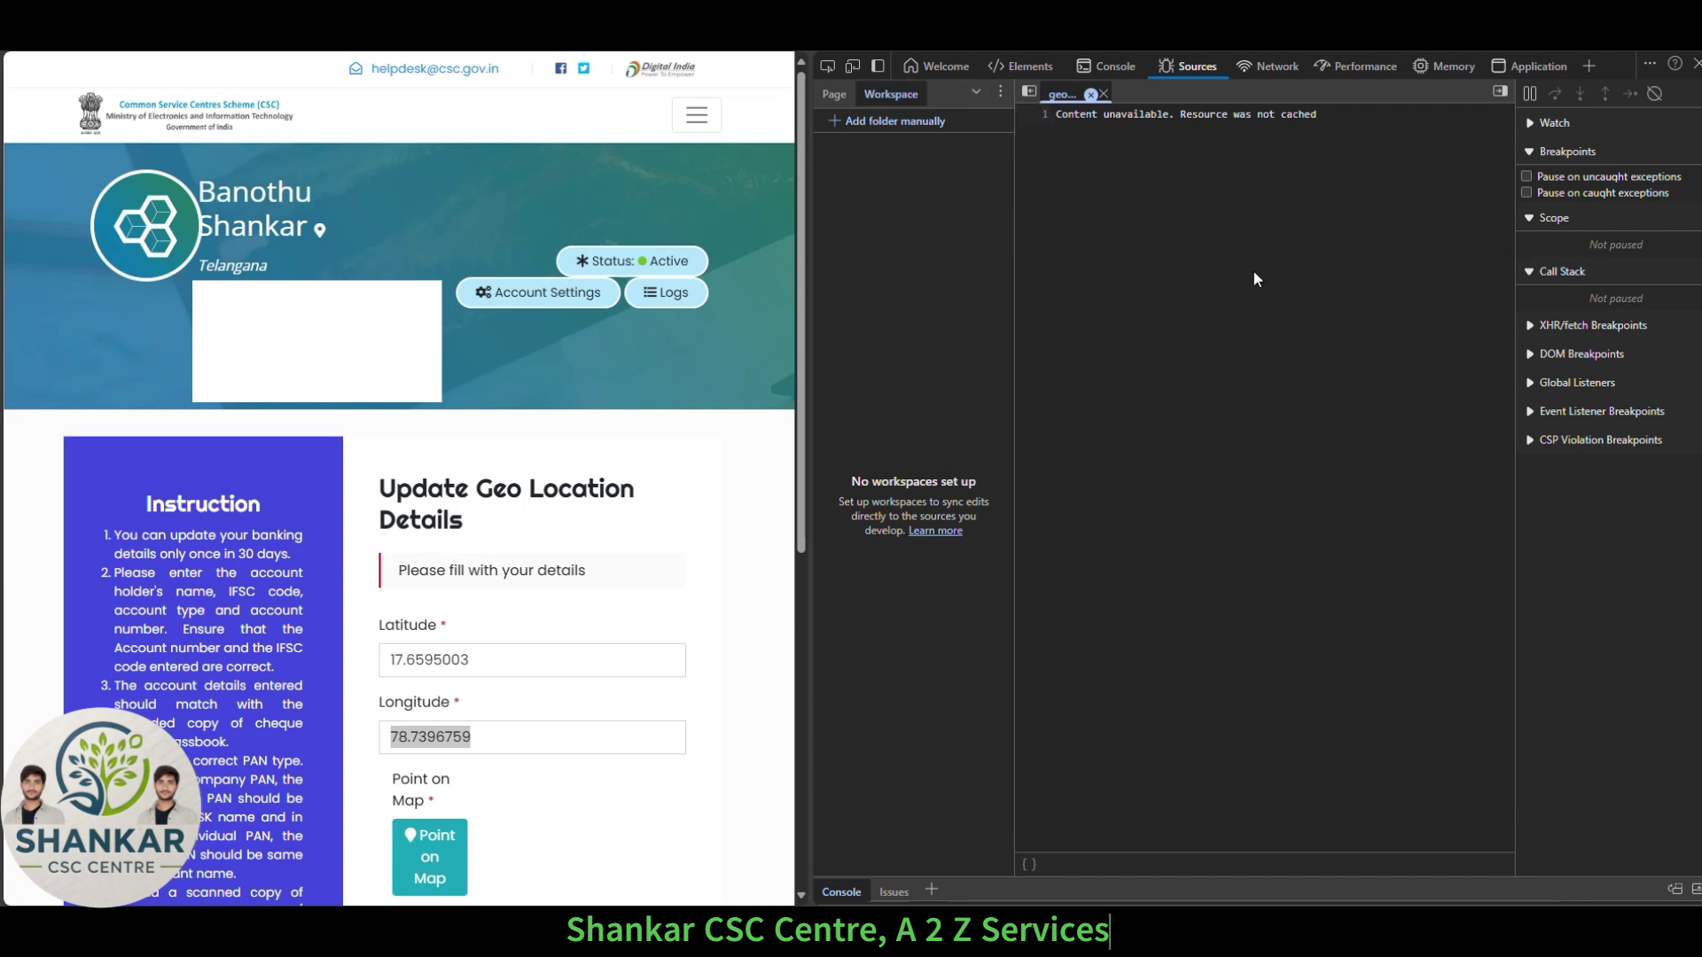
left_click(834, 94)
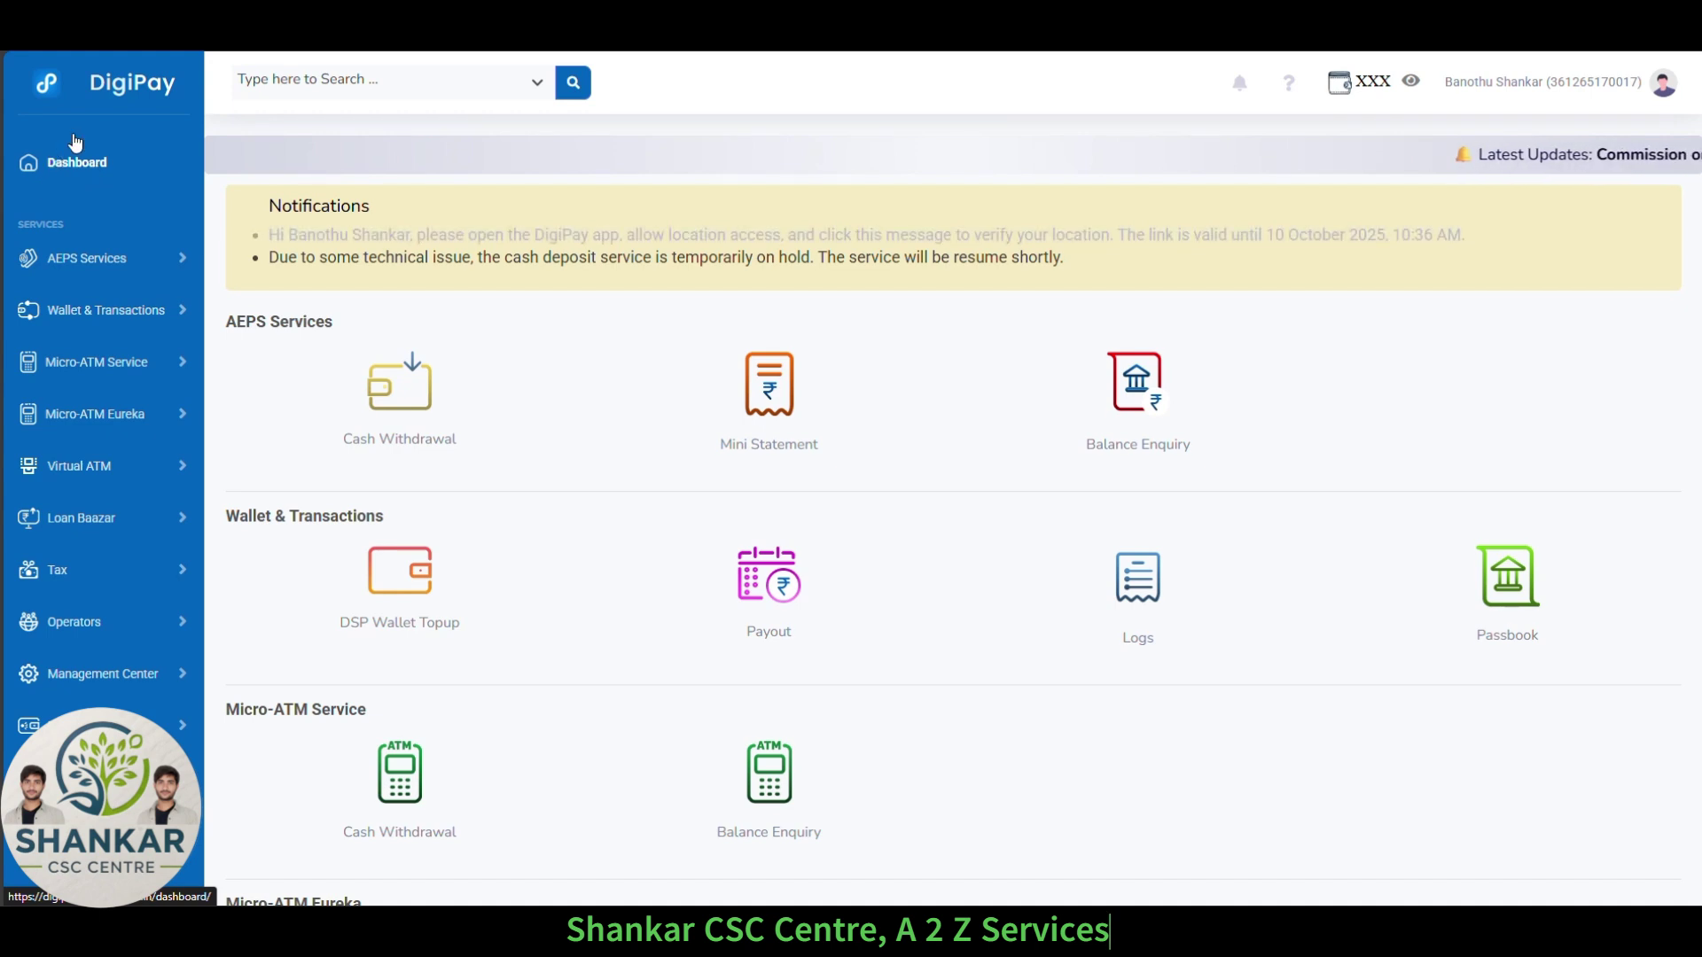
Start an AEPS Balance Enquiry and choose India Post Payment Bank as the bank.
left_click(1141, 405)
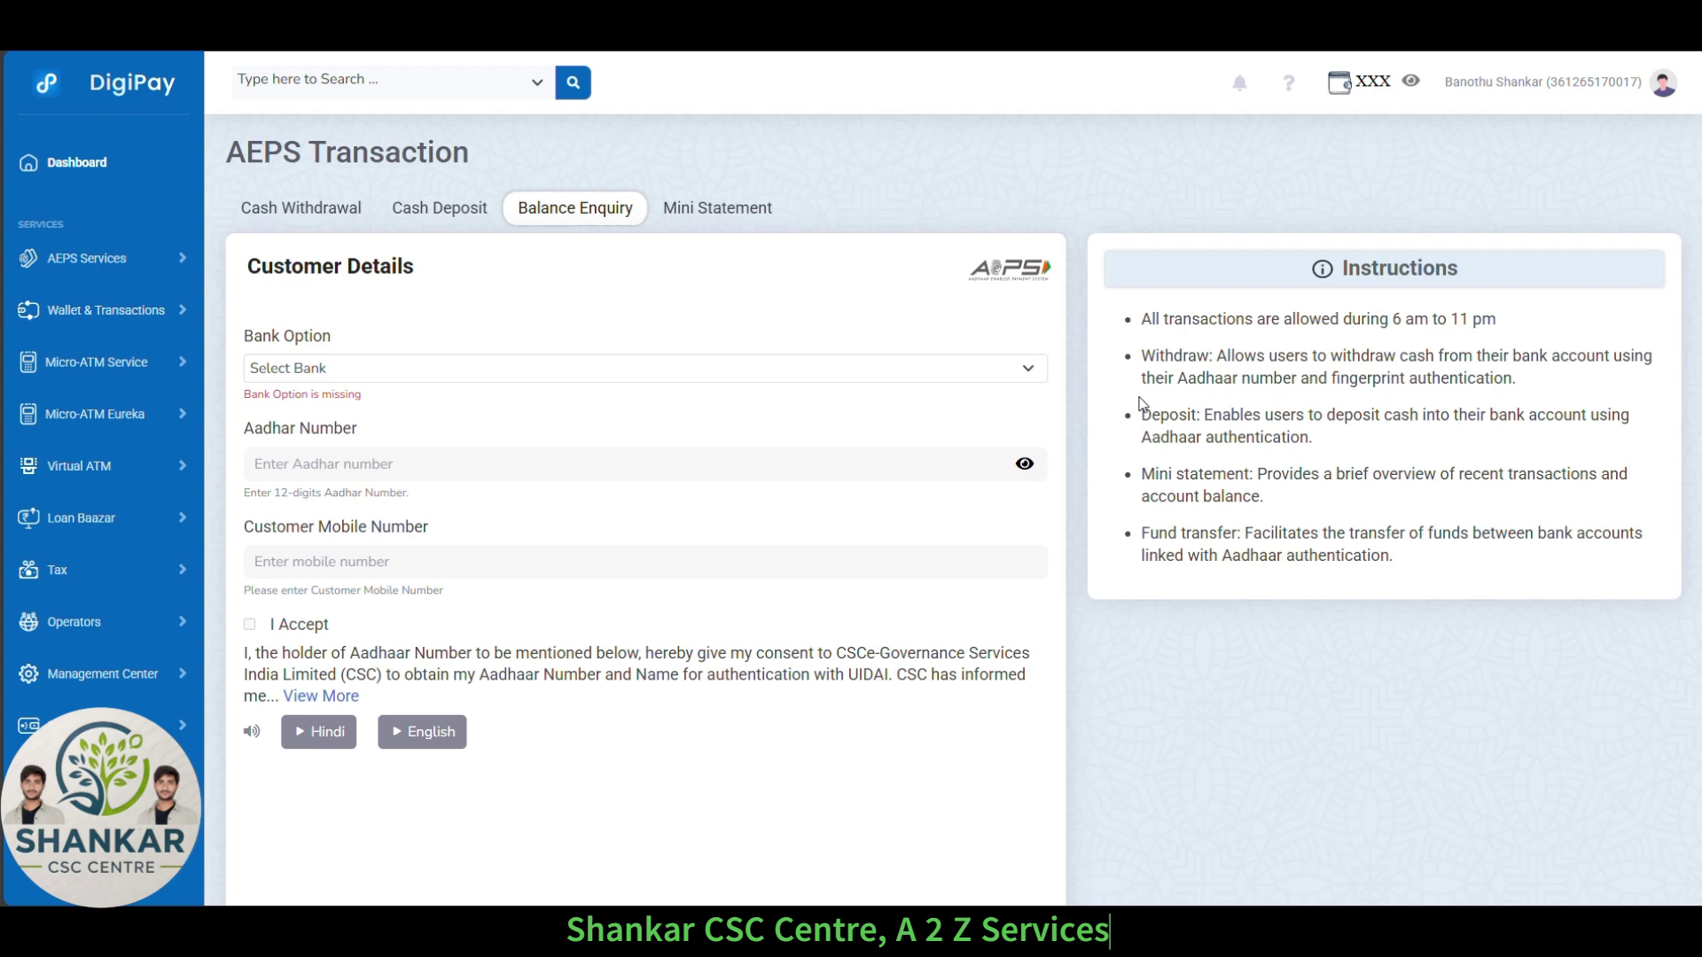
left_click(387, 377)
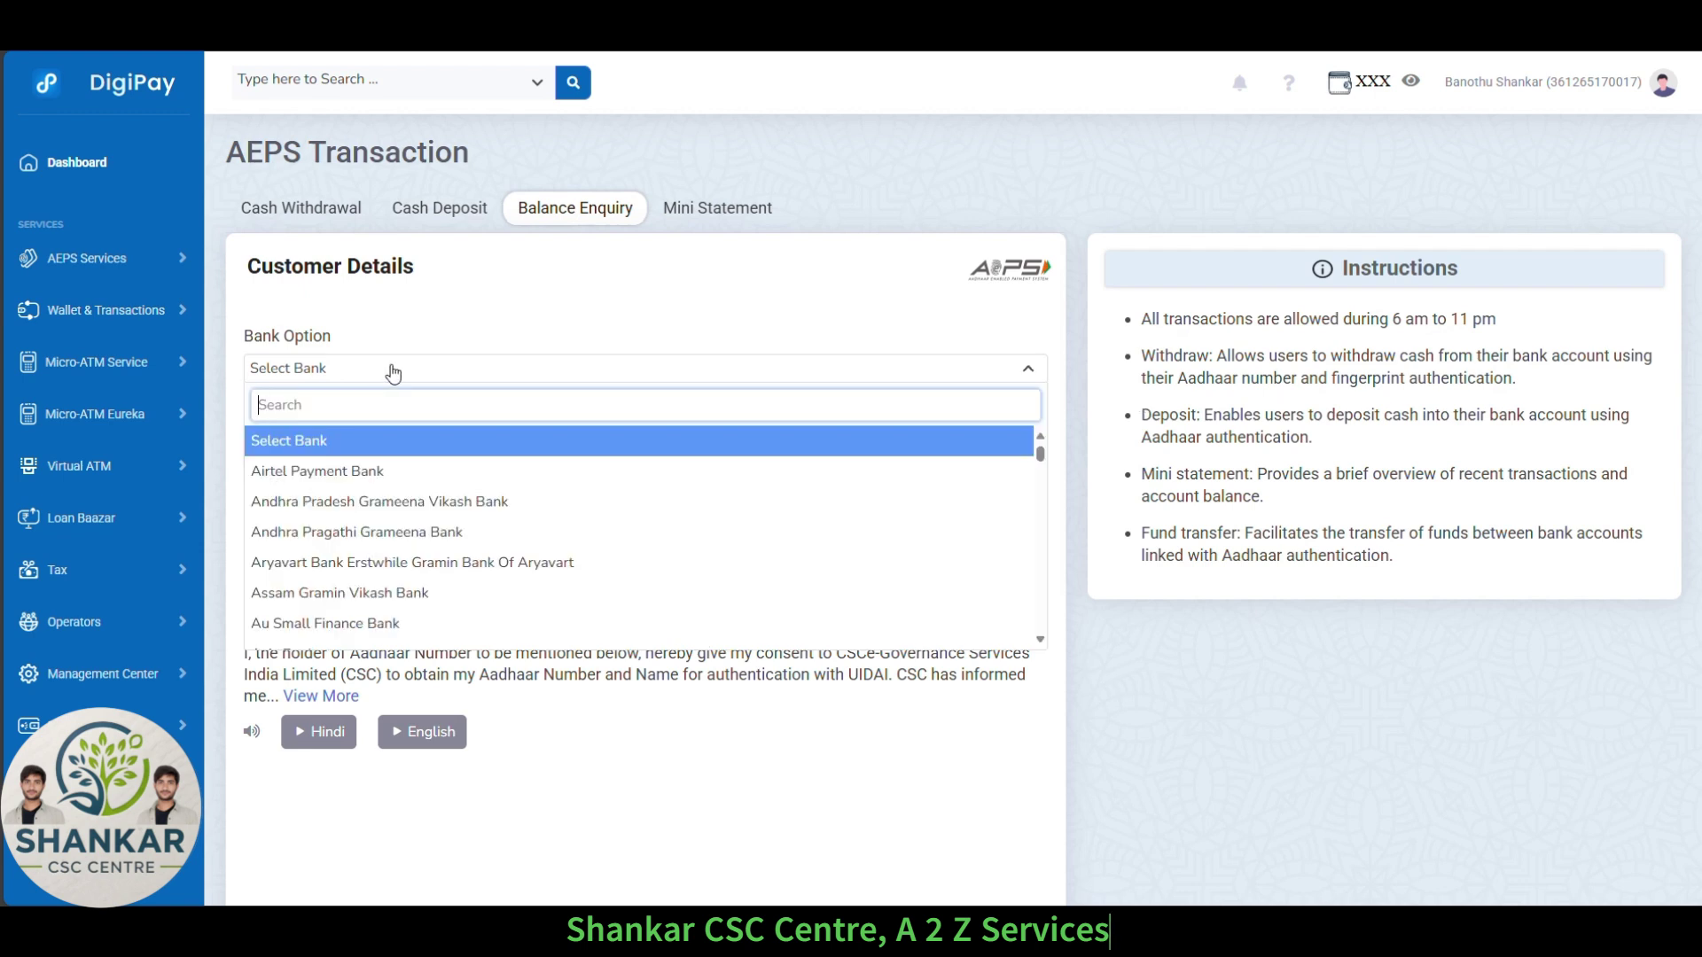
type("post")
left_click(376, 444)
Enter the customer's Aadhaar and mobile numbers, accept consent, and proceed to the scan.
left_click(349, 444)
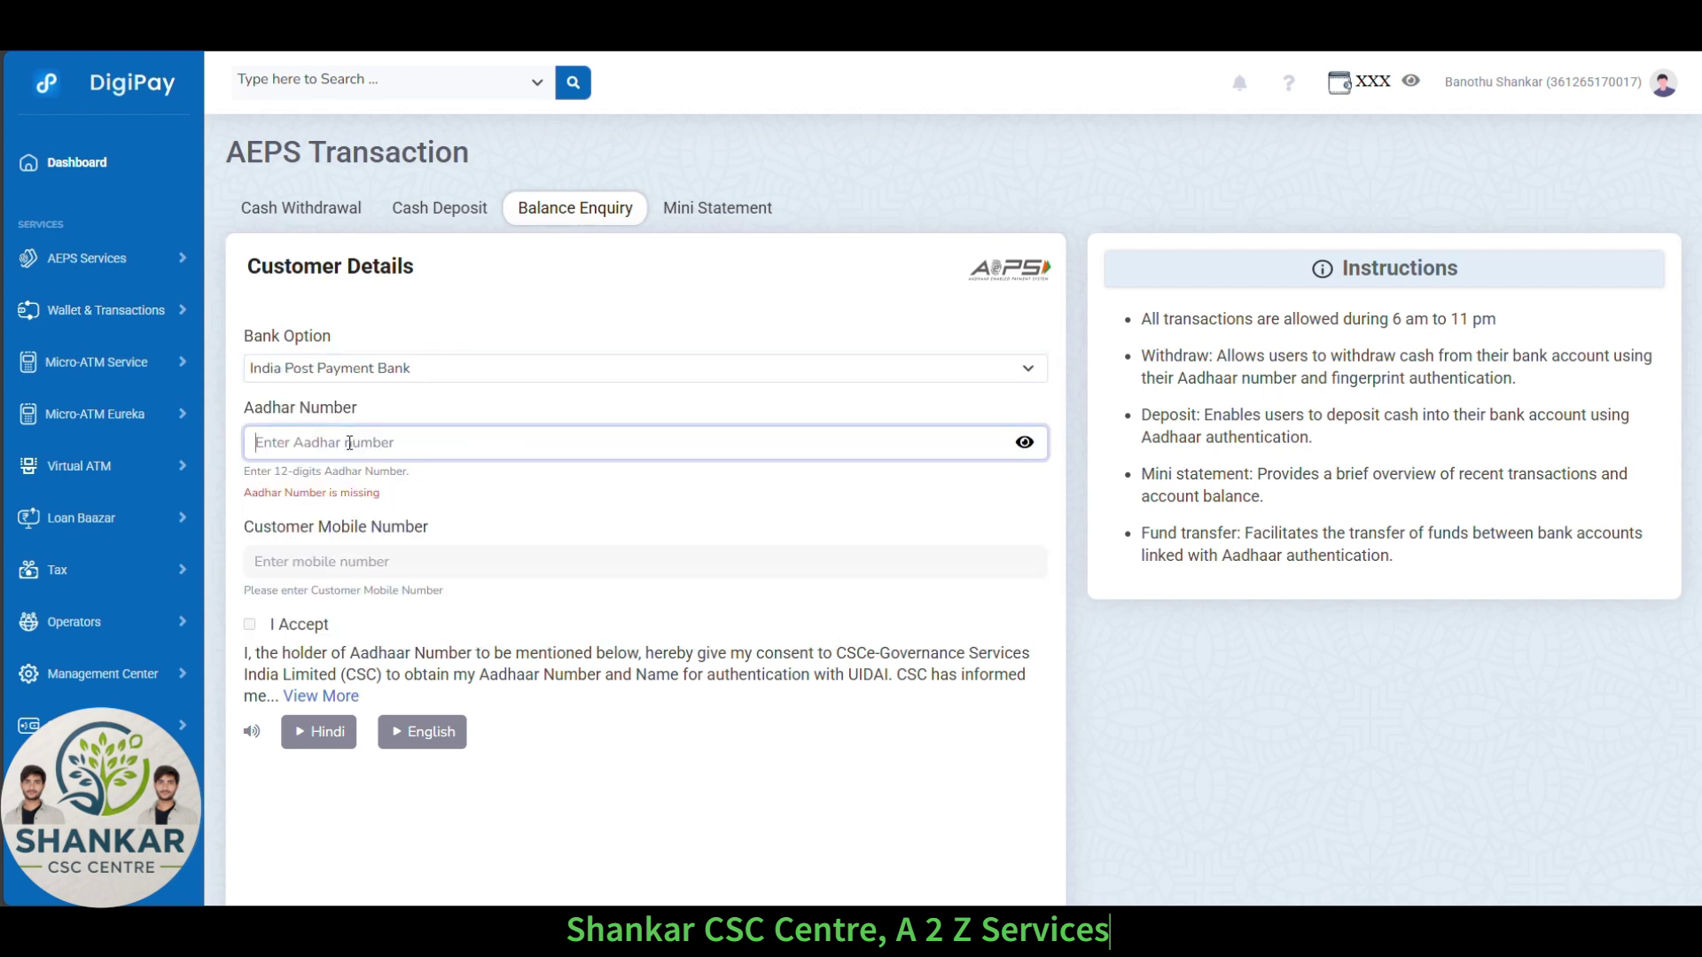
type("XXX")
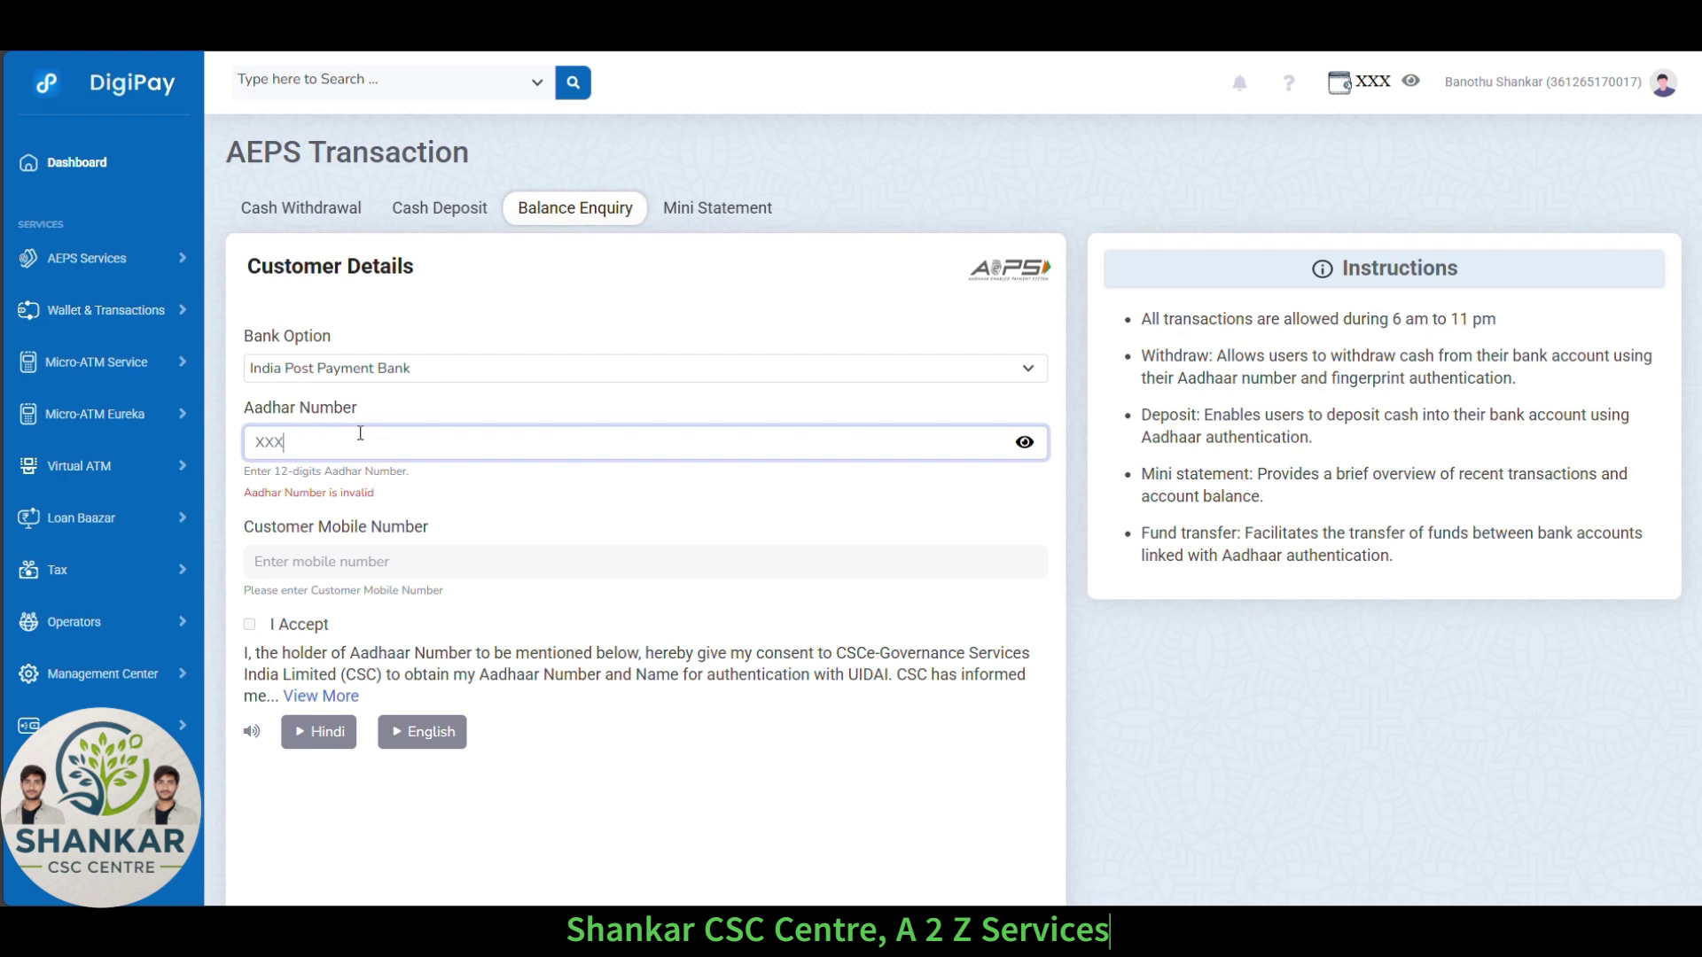
type("X-XXXX")
key("BackSpace")
key("BackSpace")
key("BackSpace")
key("BackSpace")
key("BackSpace")
key("BackSpace")
key("BackSpace")
key("BackSpace")
key("BackSpace")
type("XXXX-XXXX-3570")
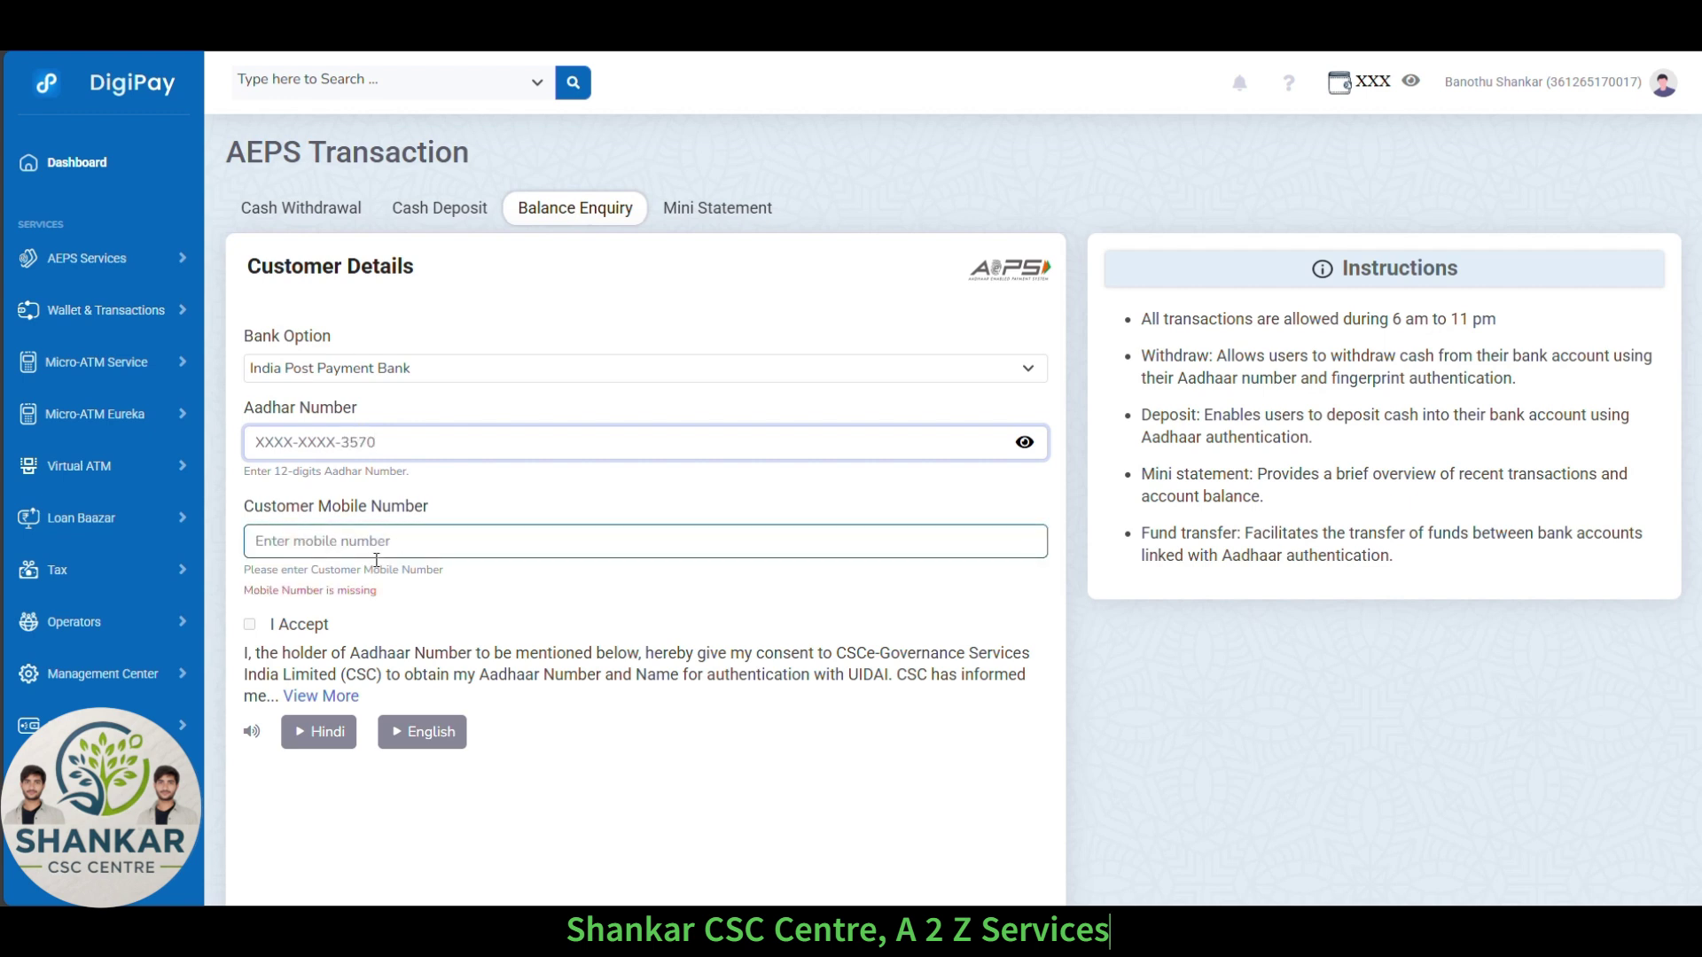
left_click(398, 544)
left_click(331, 603)
left_click(250, 604)
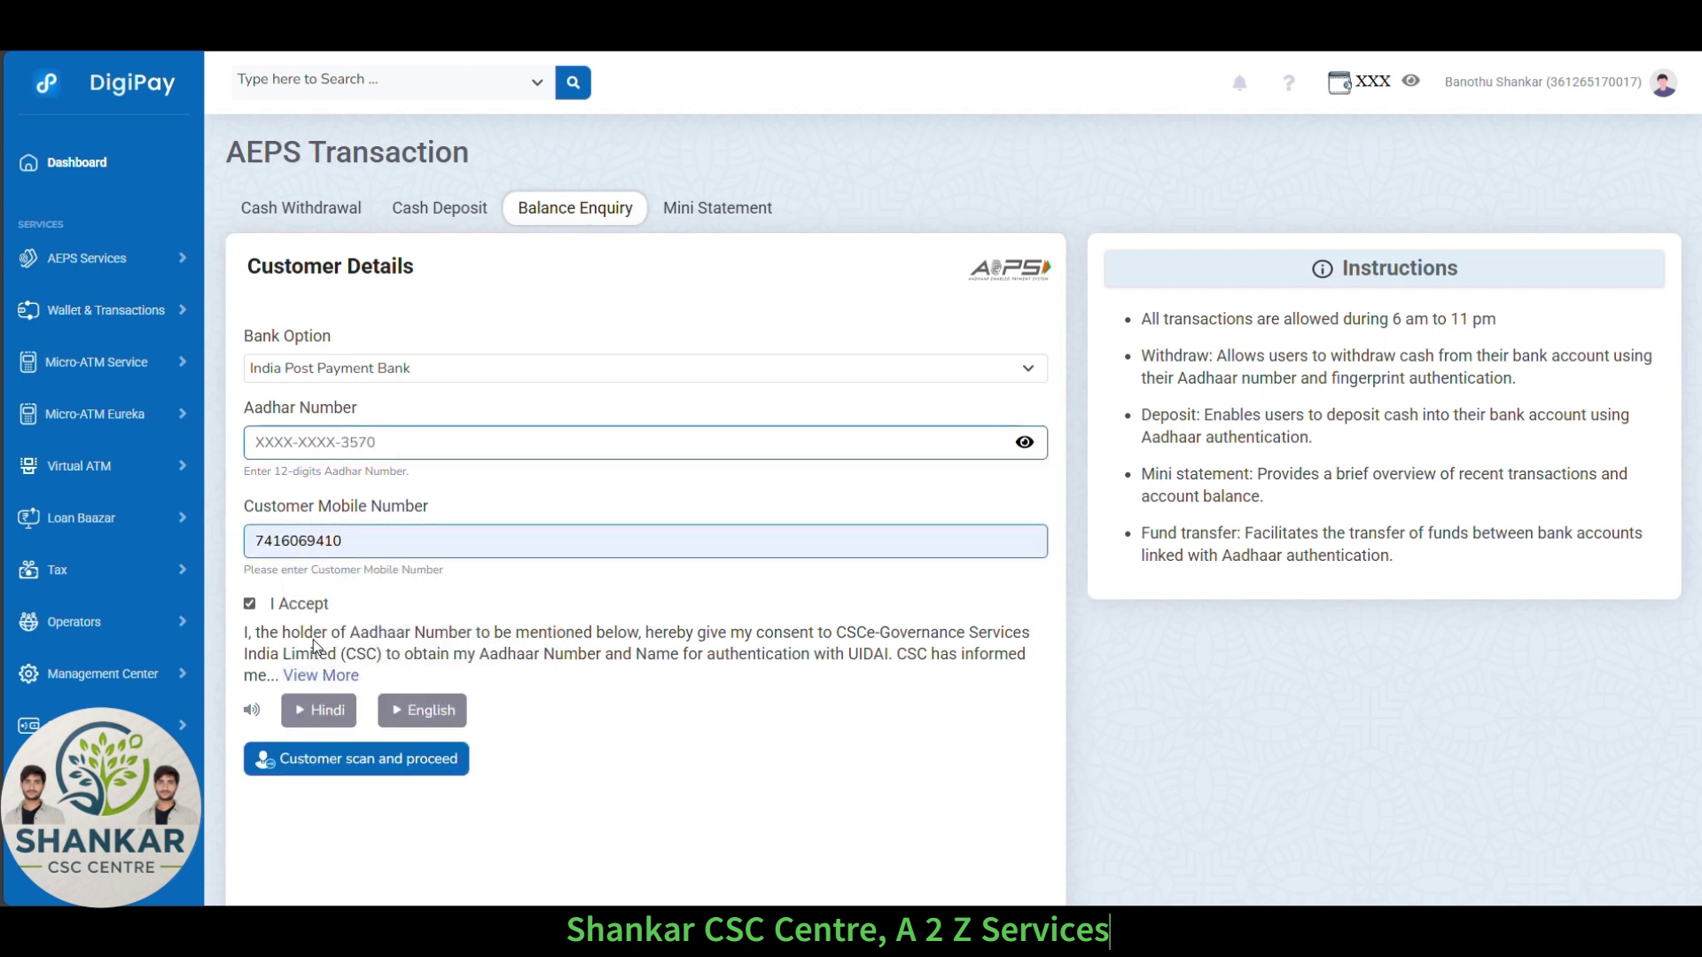
left_click(346, 762)
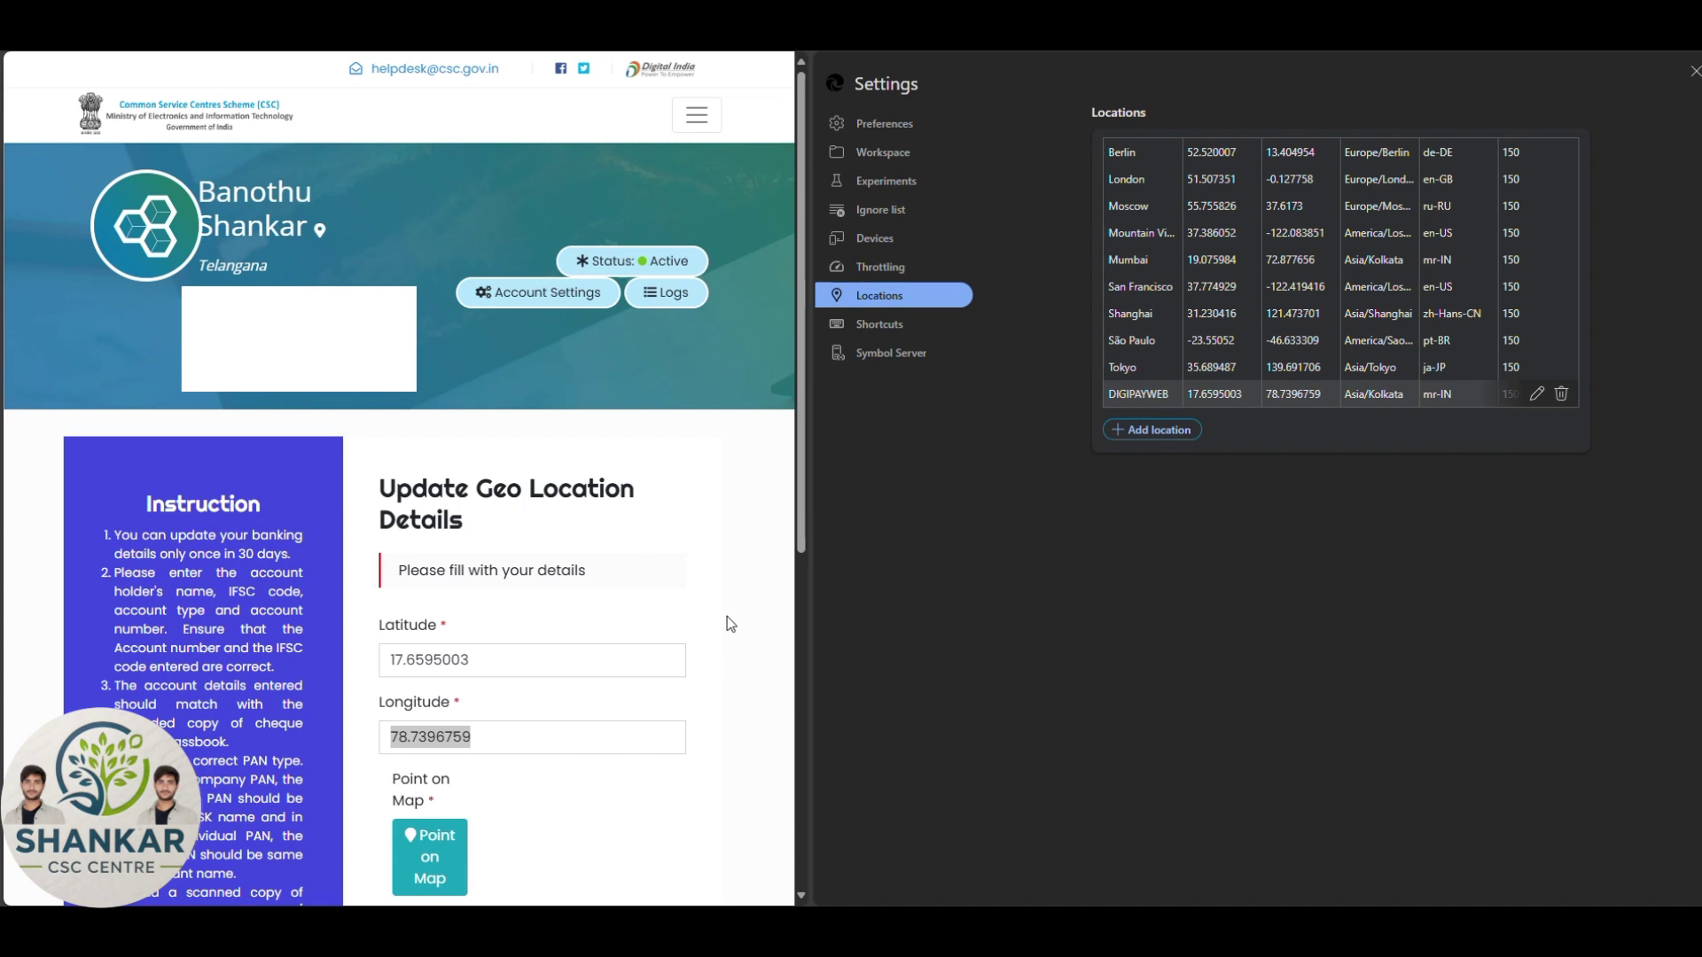
Clear the leftover text selection on the geo location page.
left_click(737, 600)
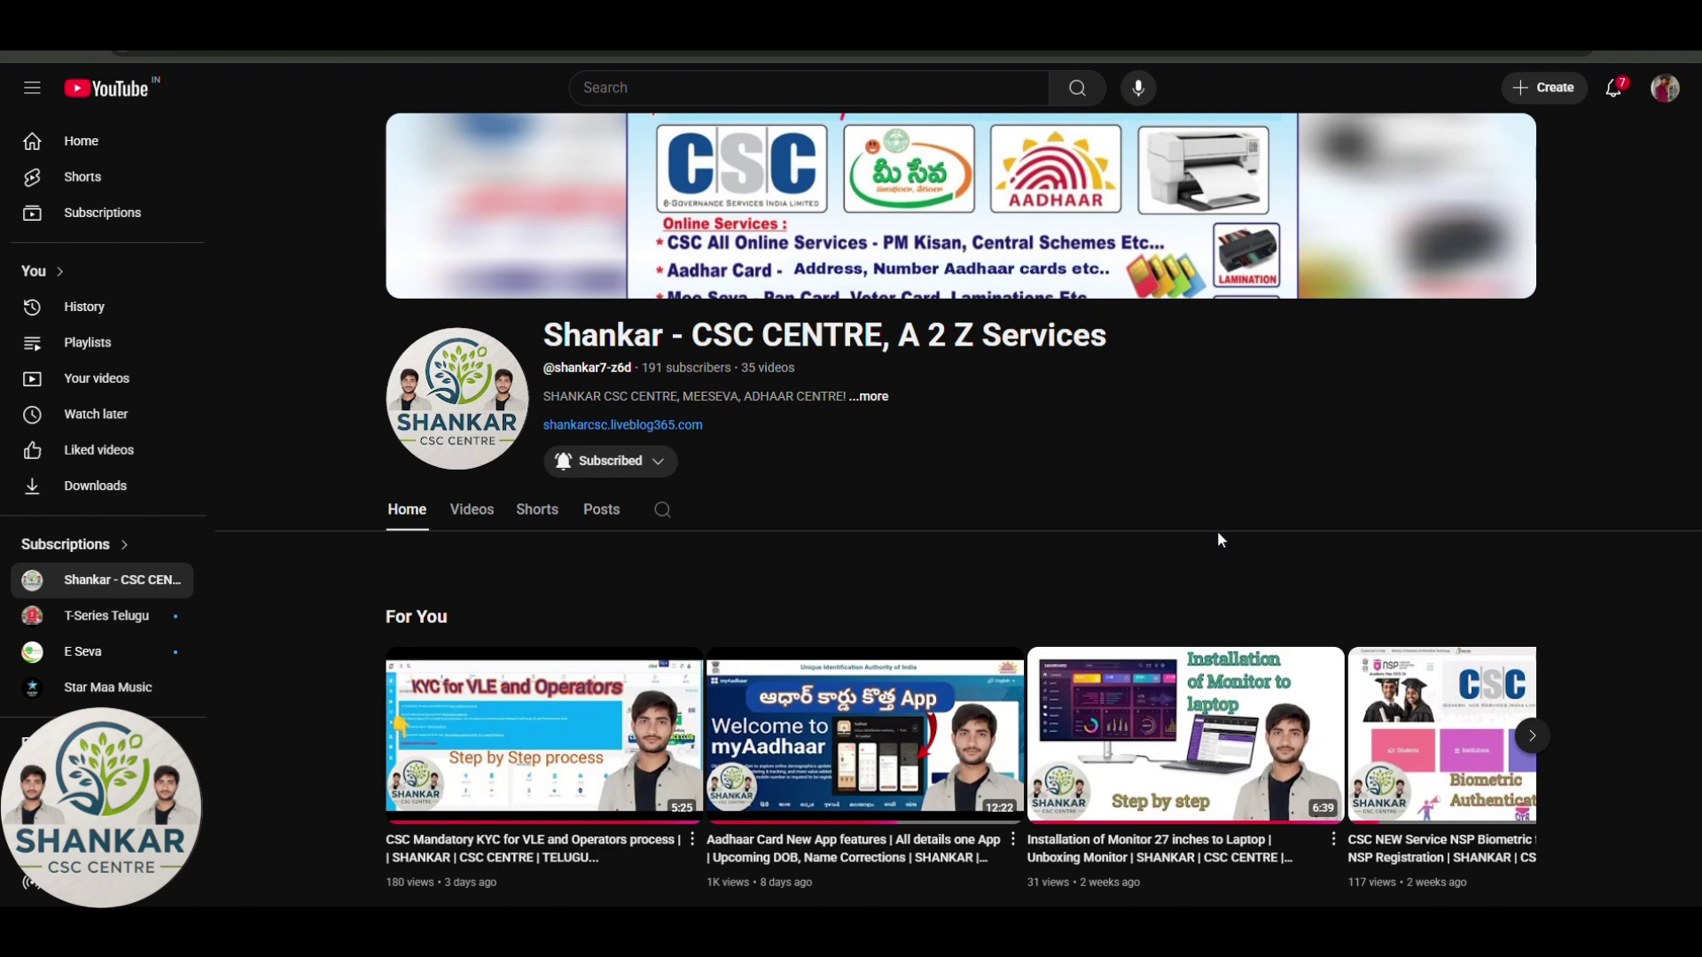
Scroll through the CSC Centre channel's videos and shorts, then return to the DigiPay dashboard.
scroll(1219, 539, "down", 1)
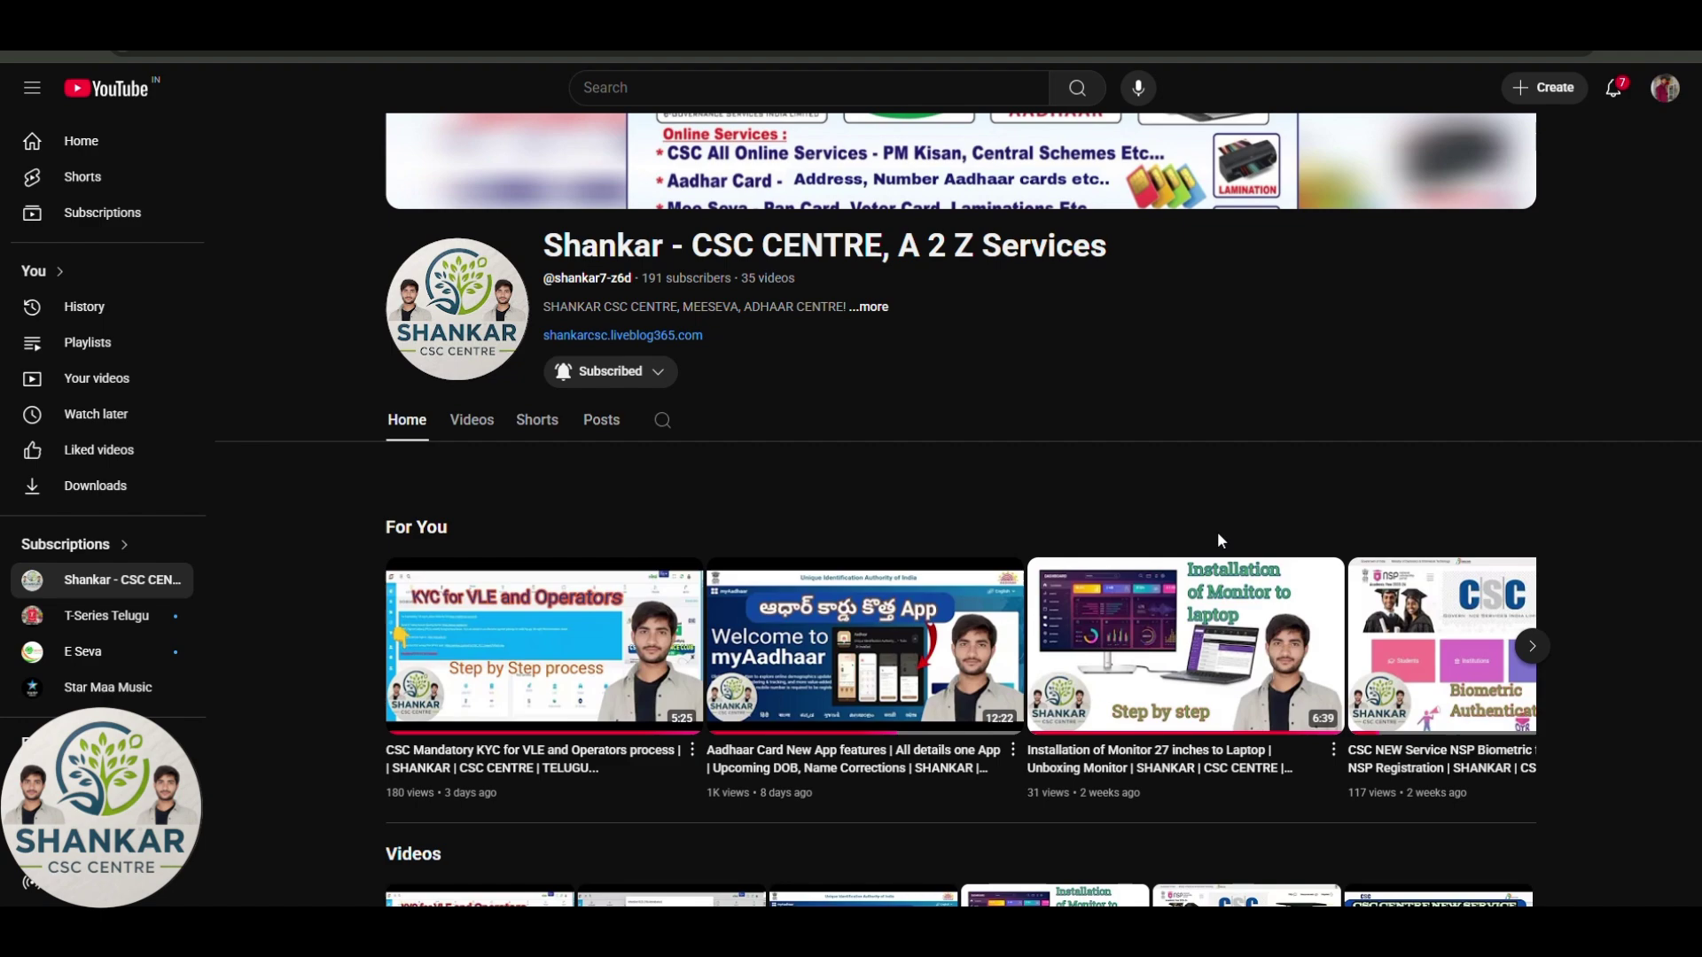
scroll(1218, 536, "down", 3)
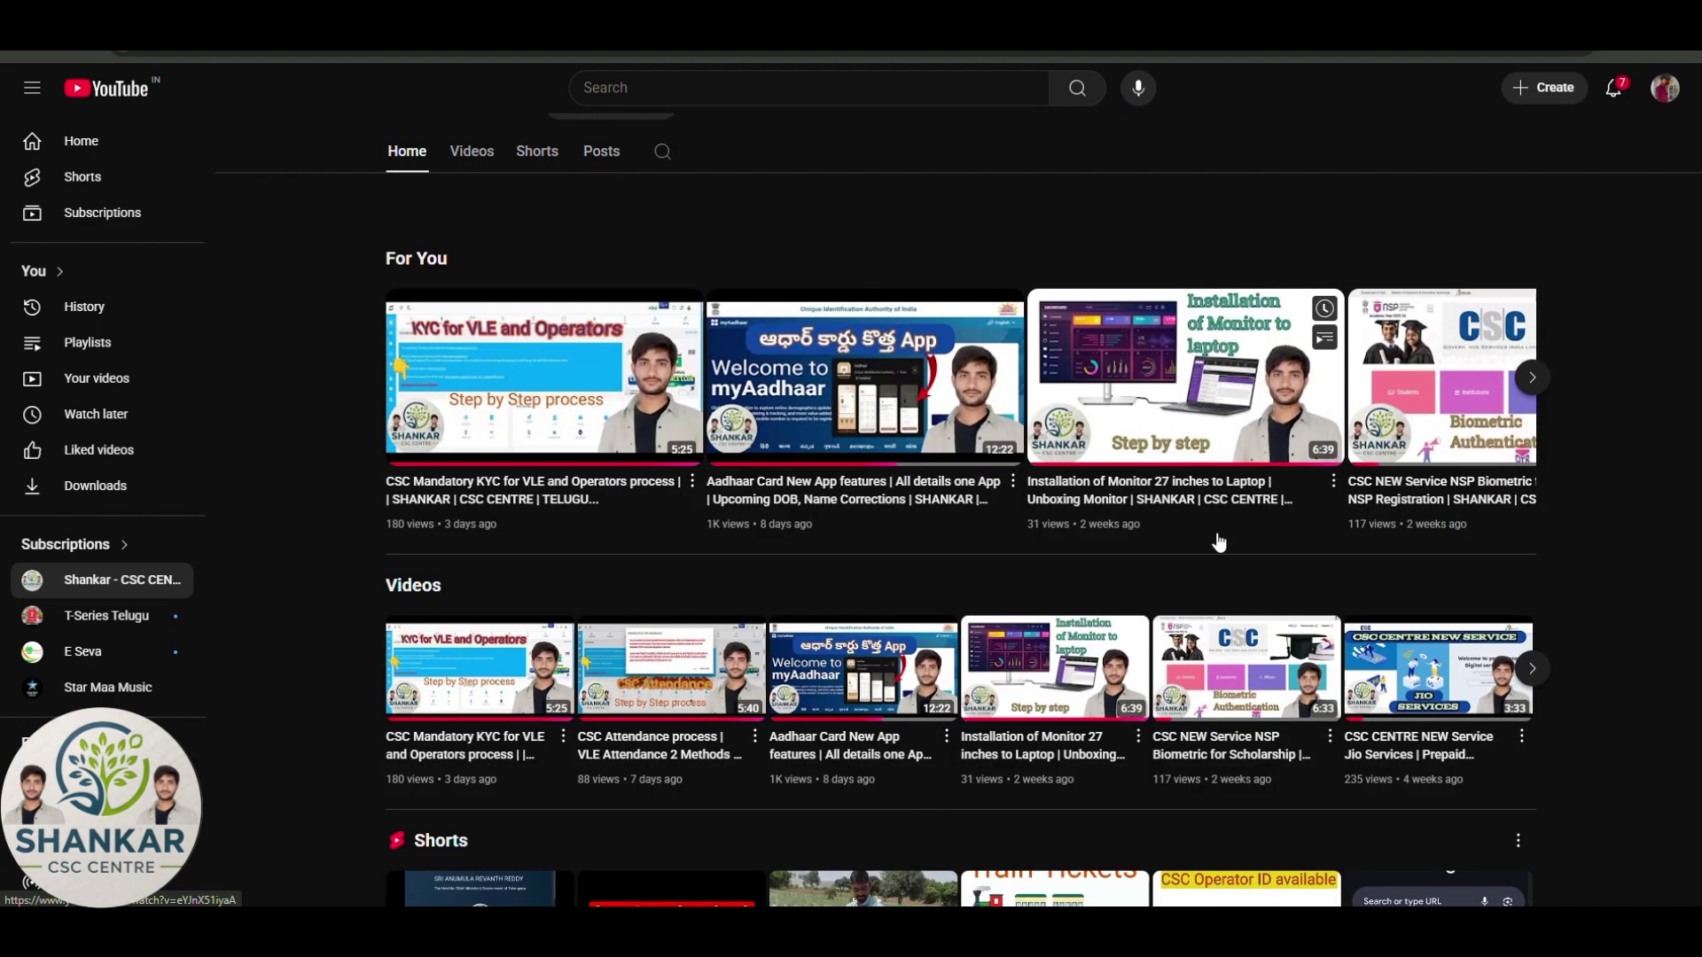
scroll(1219, 542, "down", 4)
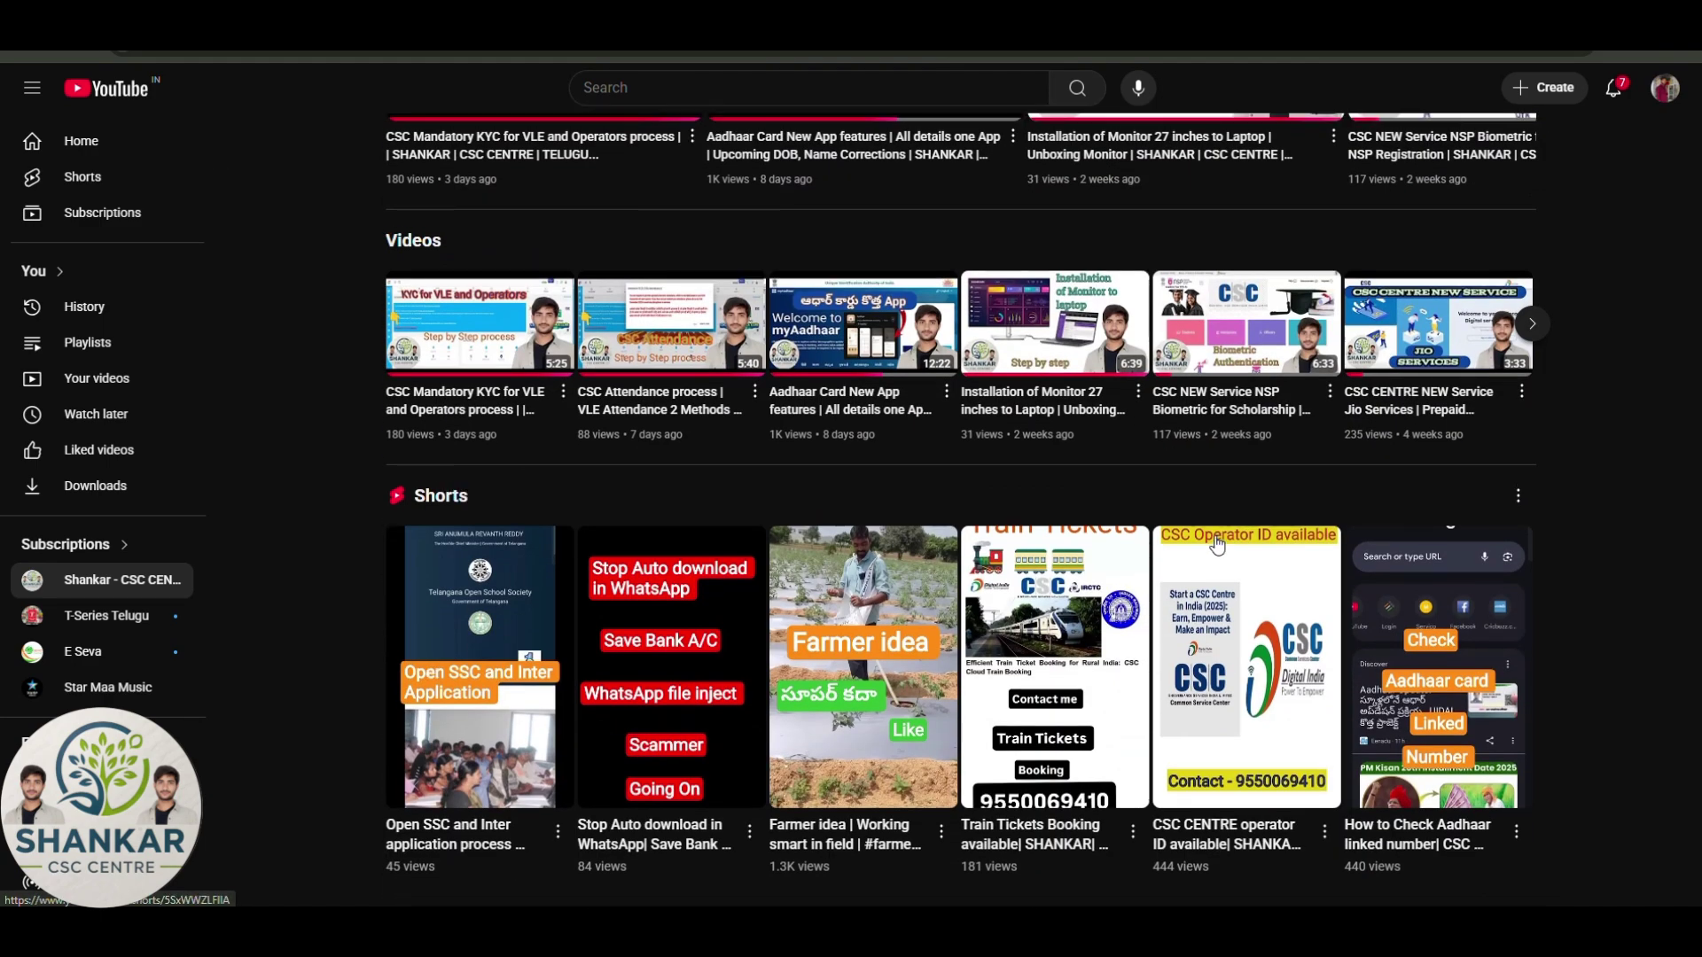
scroll(1219, 541, "up", 5)
scroll(1218, 544, "up", 3)
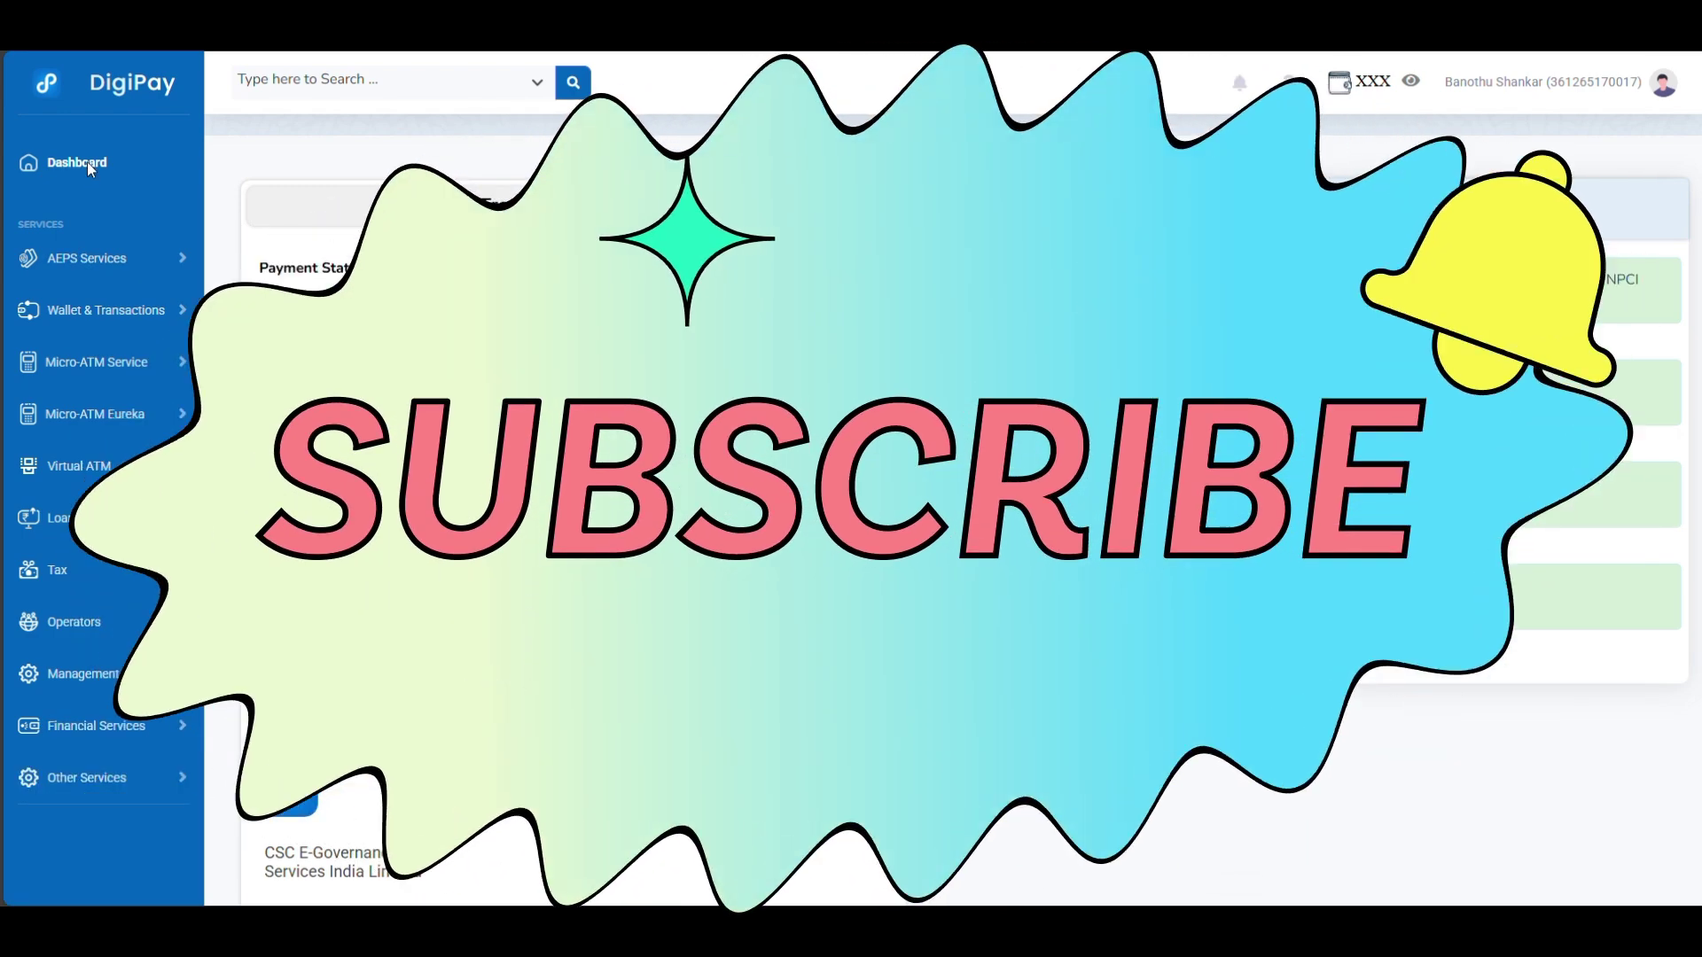
left_click(86, 161)
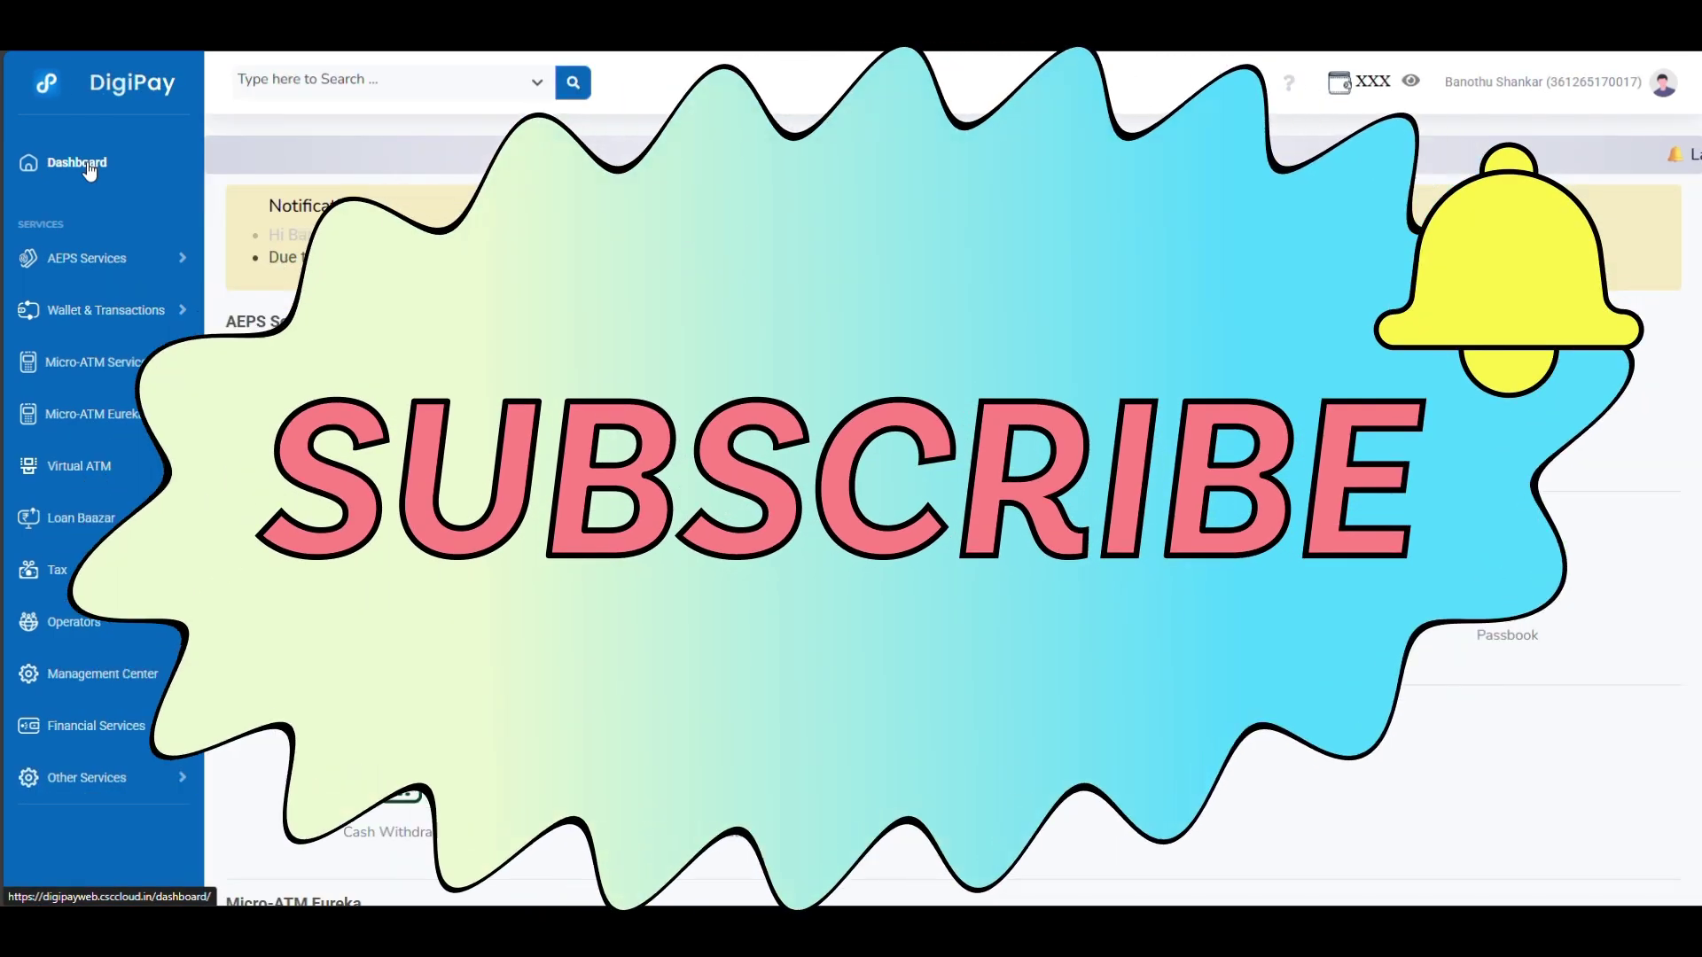